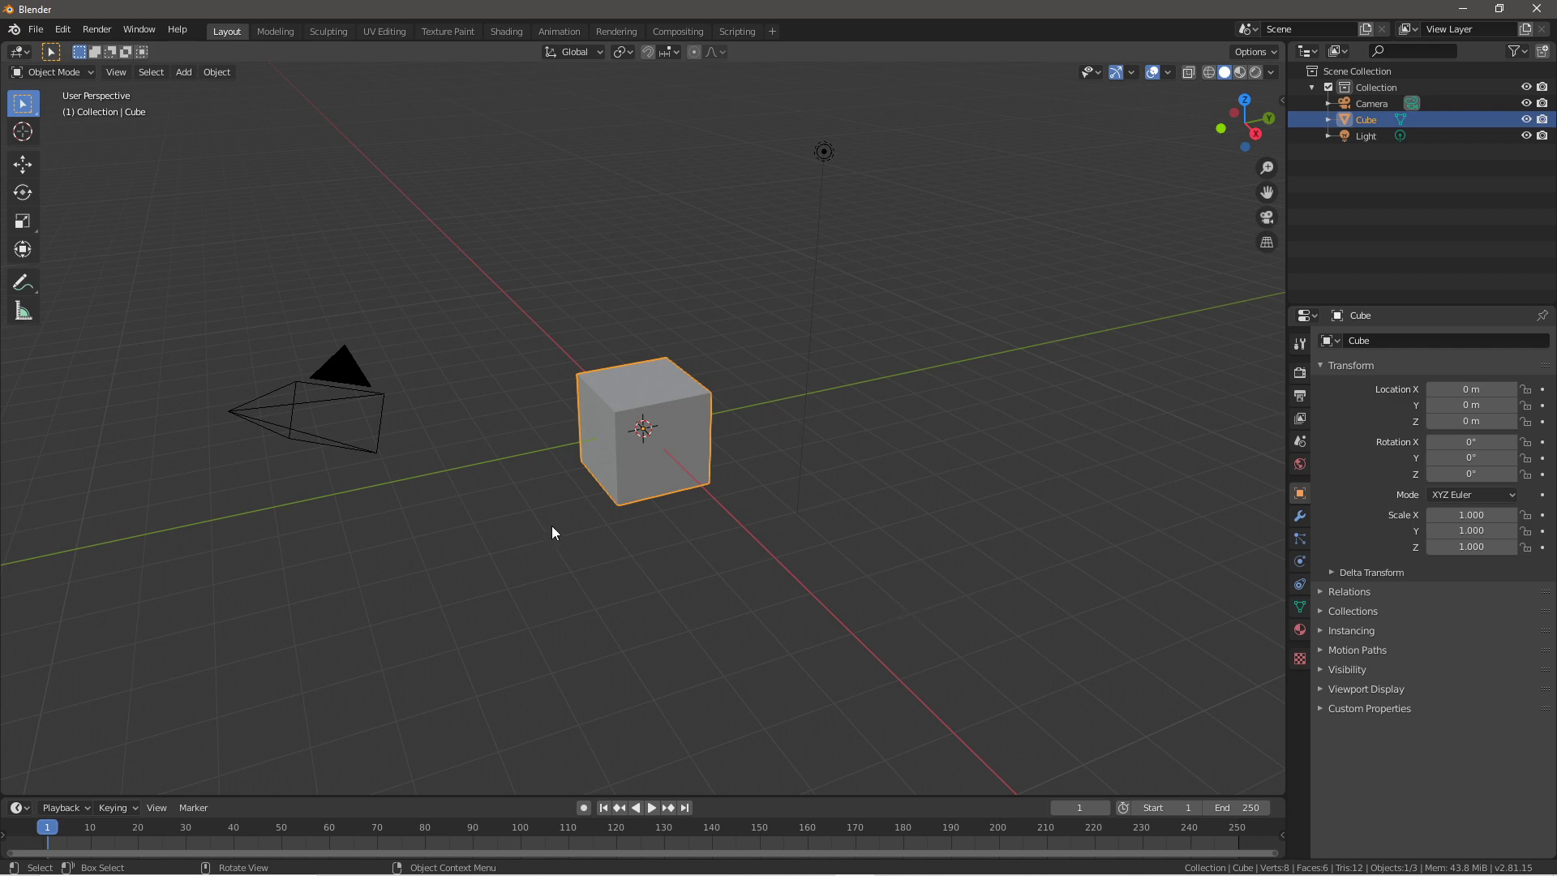
Orbit the viewport to see the default cube from another angle
middle_click_drag(551, 533, 728, 544)
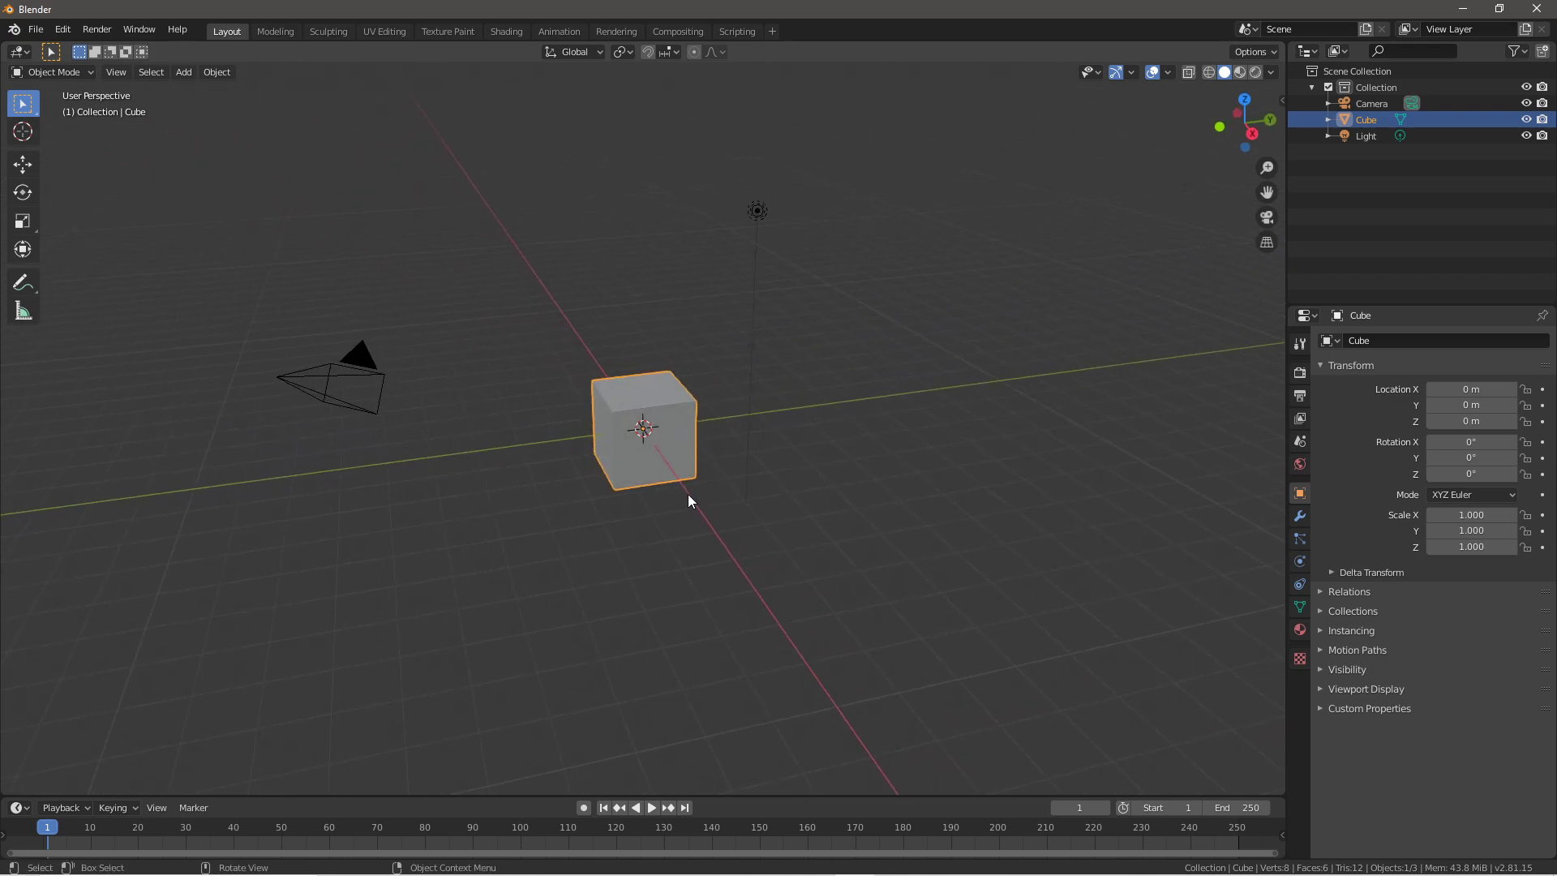
Delete the default cube and add a plane mesh in its place
key("x")
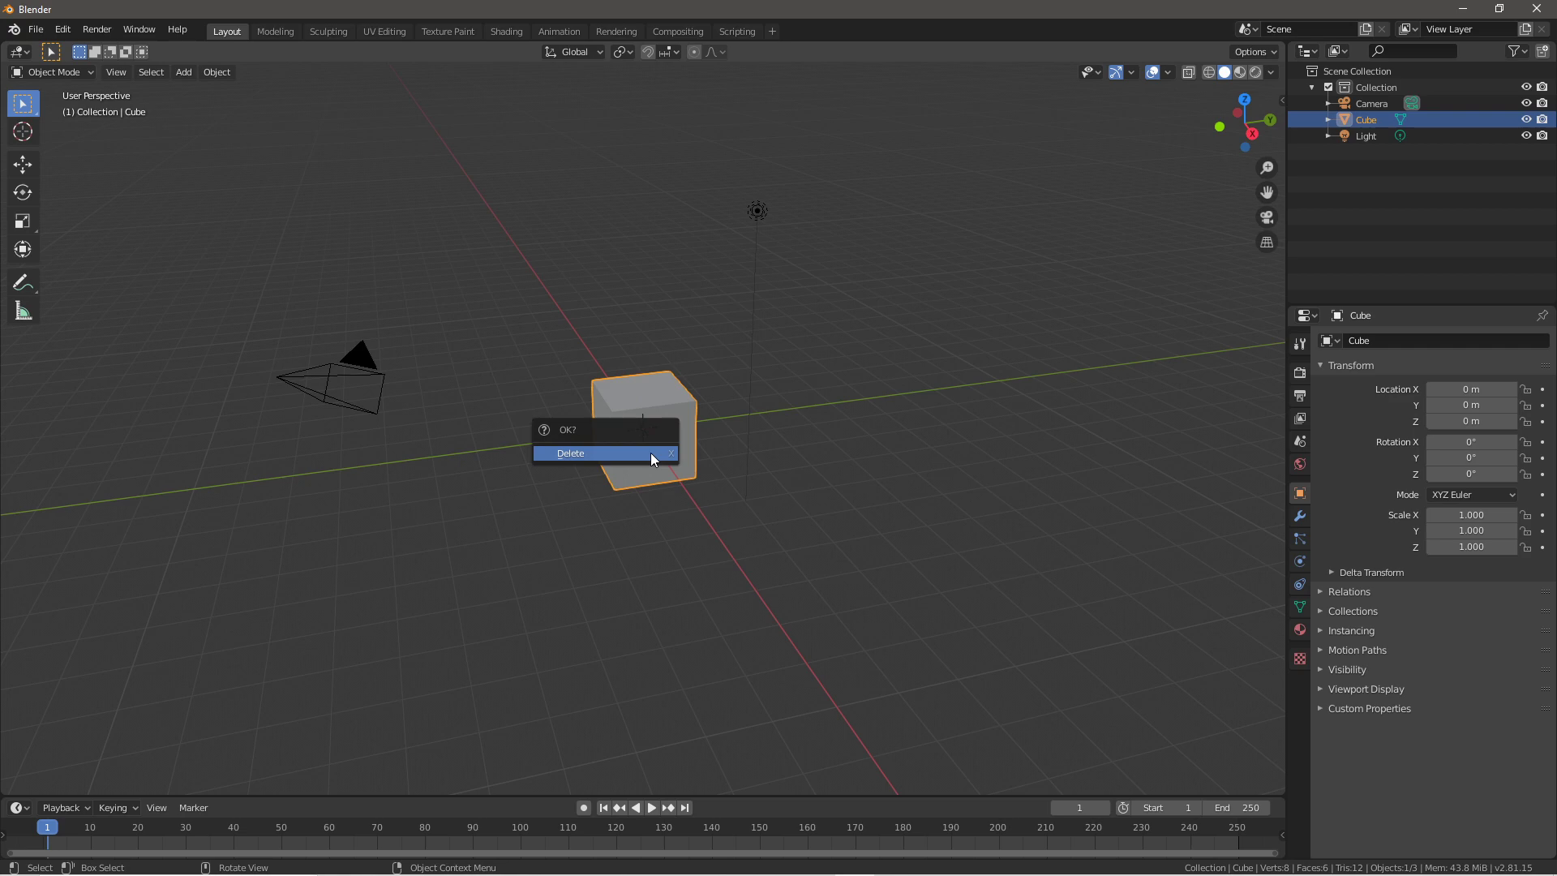
left_click(651, 452)
key("shift+a")
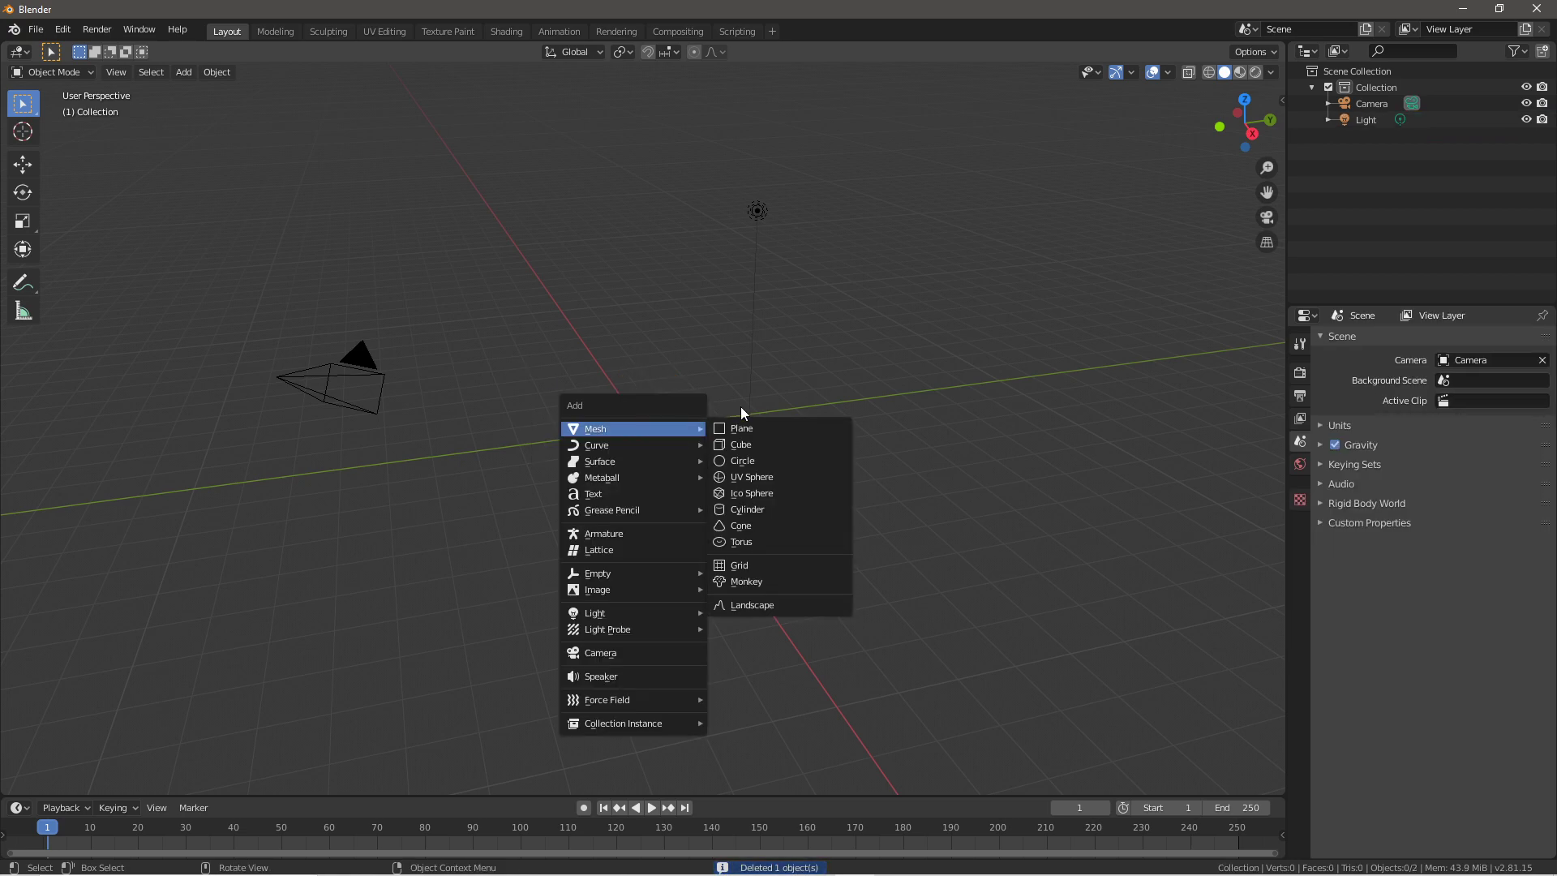
left_click(751, 428)
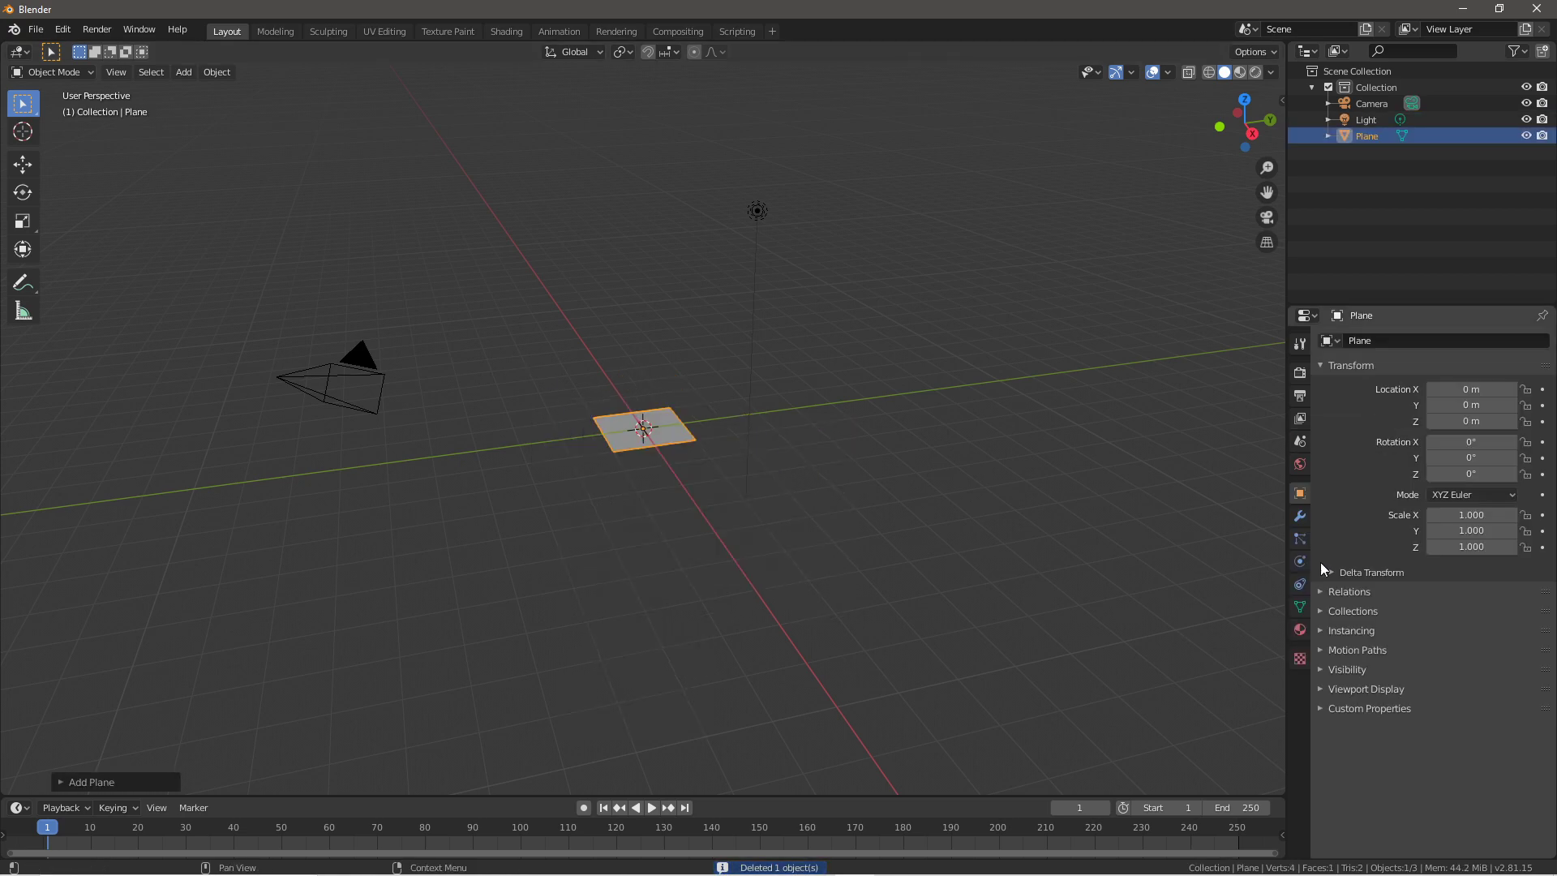
Give the plane an Ocean modifier and view the scene through the camera
left_click(1301, 515)
left_click(1384, 346)
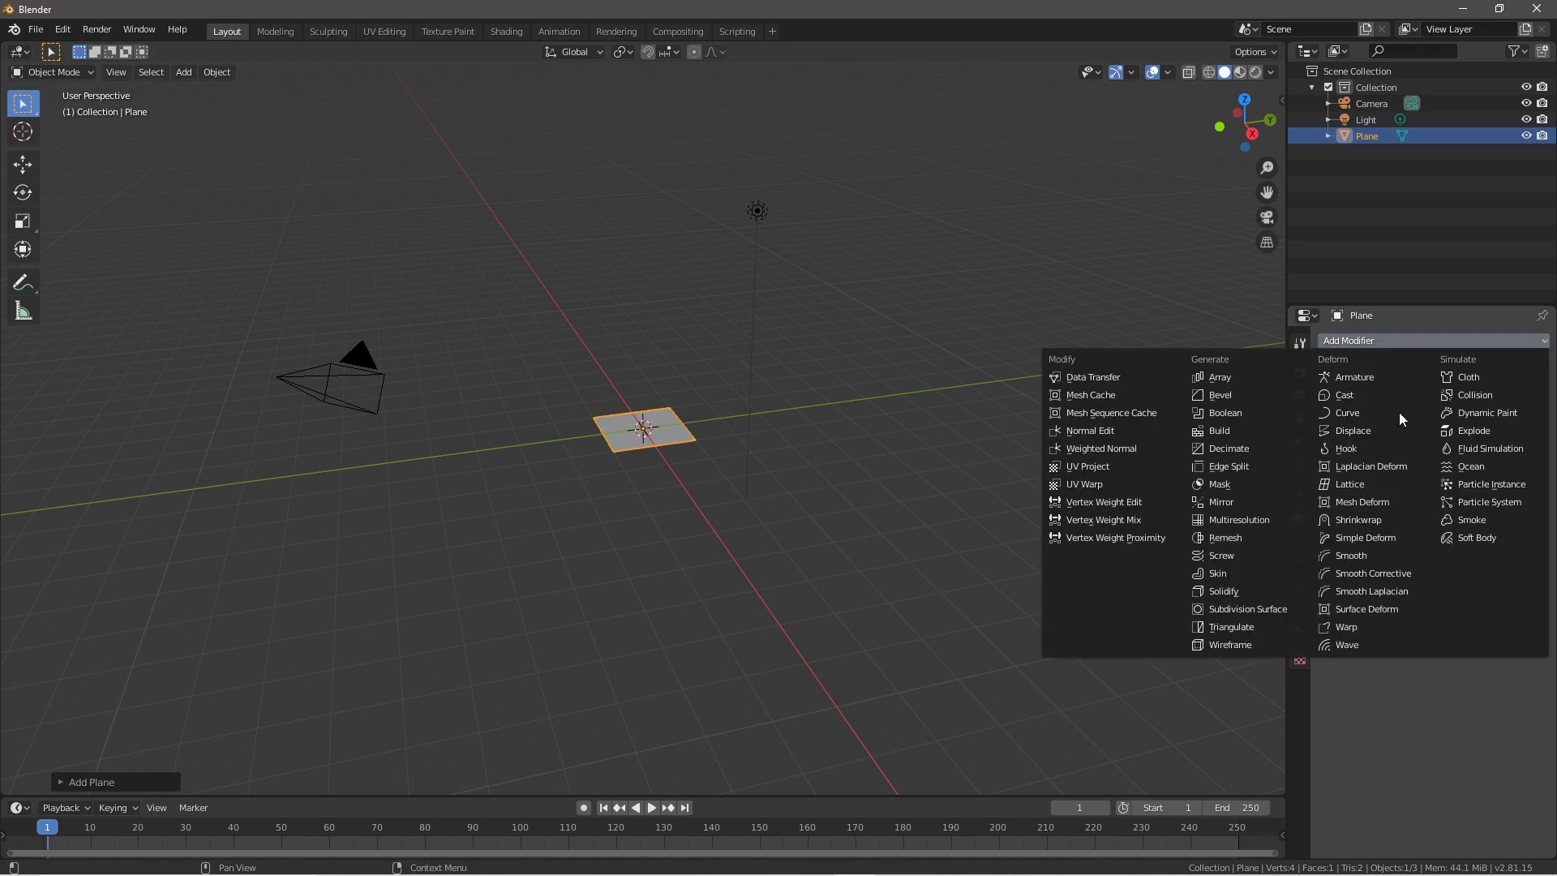
left_click(1478, 466)
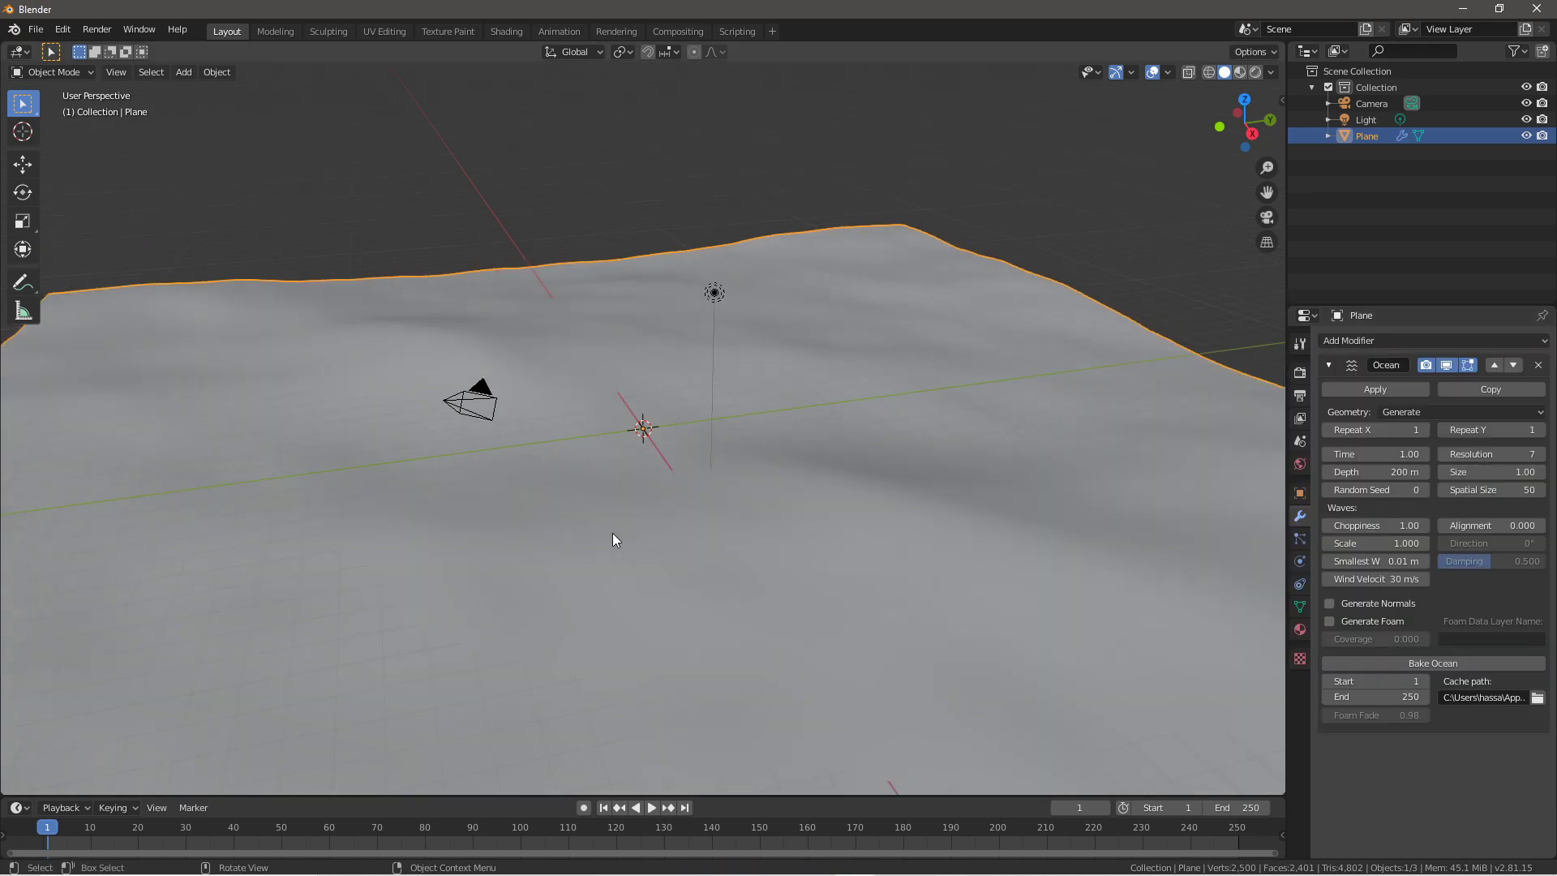
scroll(614, 533, "down", 4)
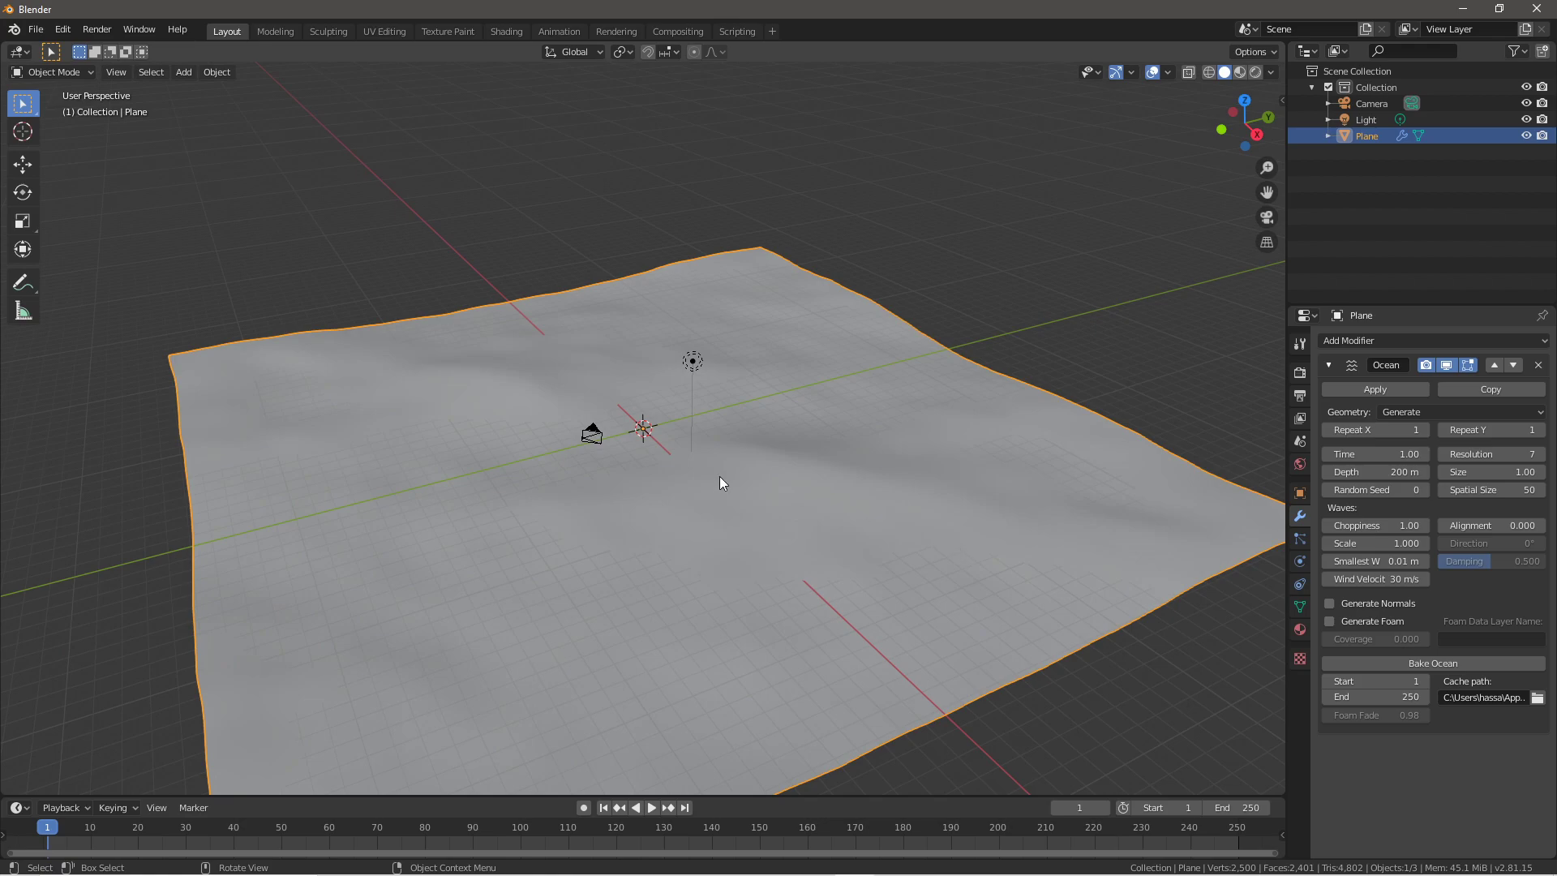
middle_click_drag(479, 493, 632, 498)
key("KP_0")
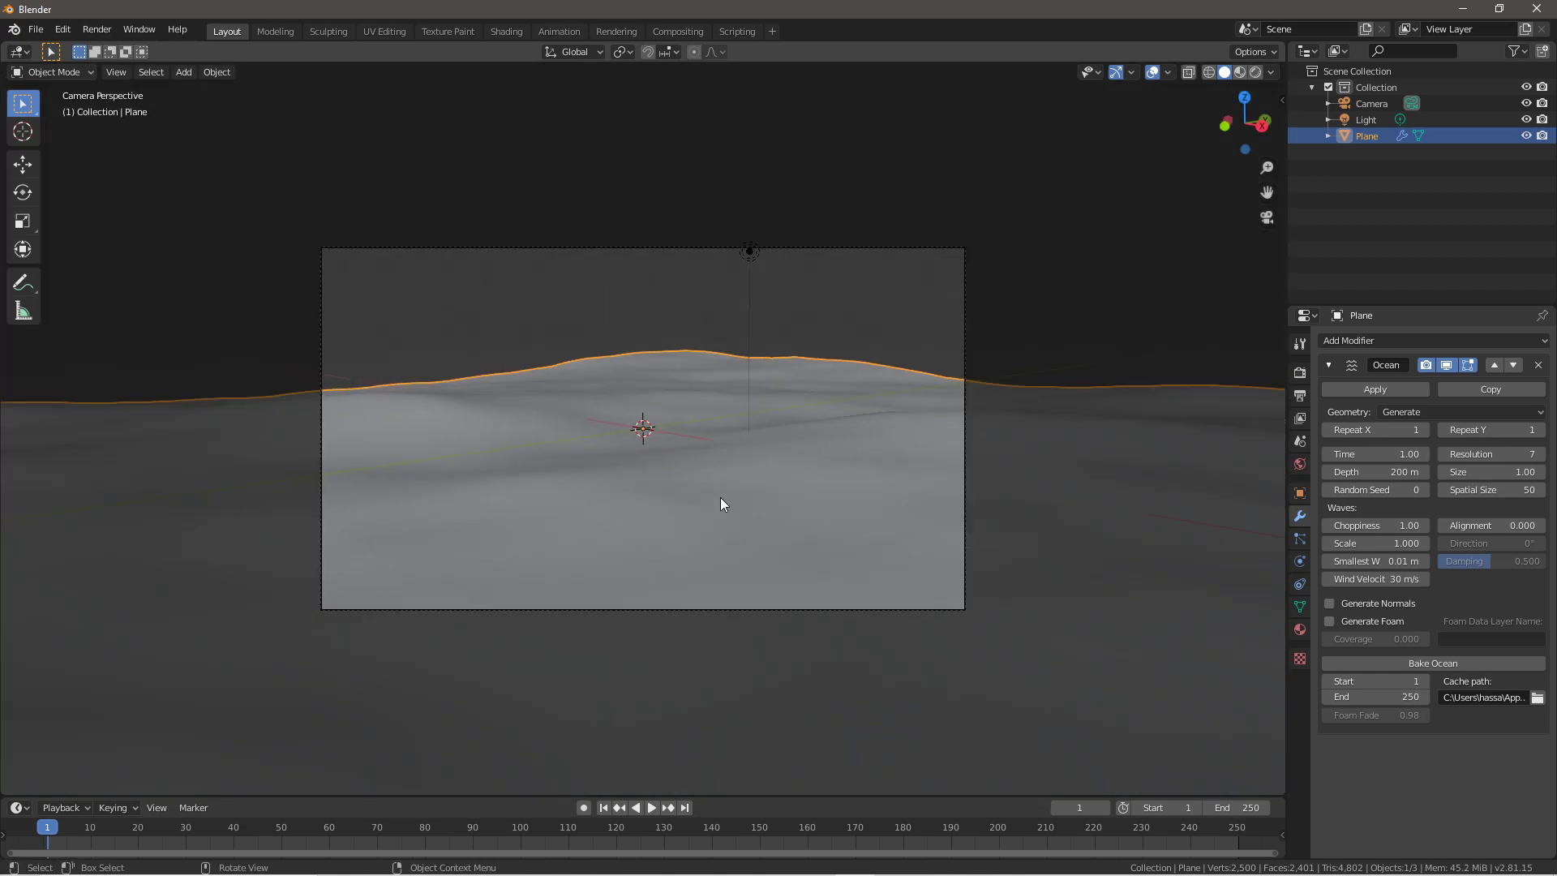
Change the scene camera's lens from 50 mm to a 30 mm focal length
left_click(664, 249)
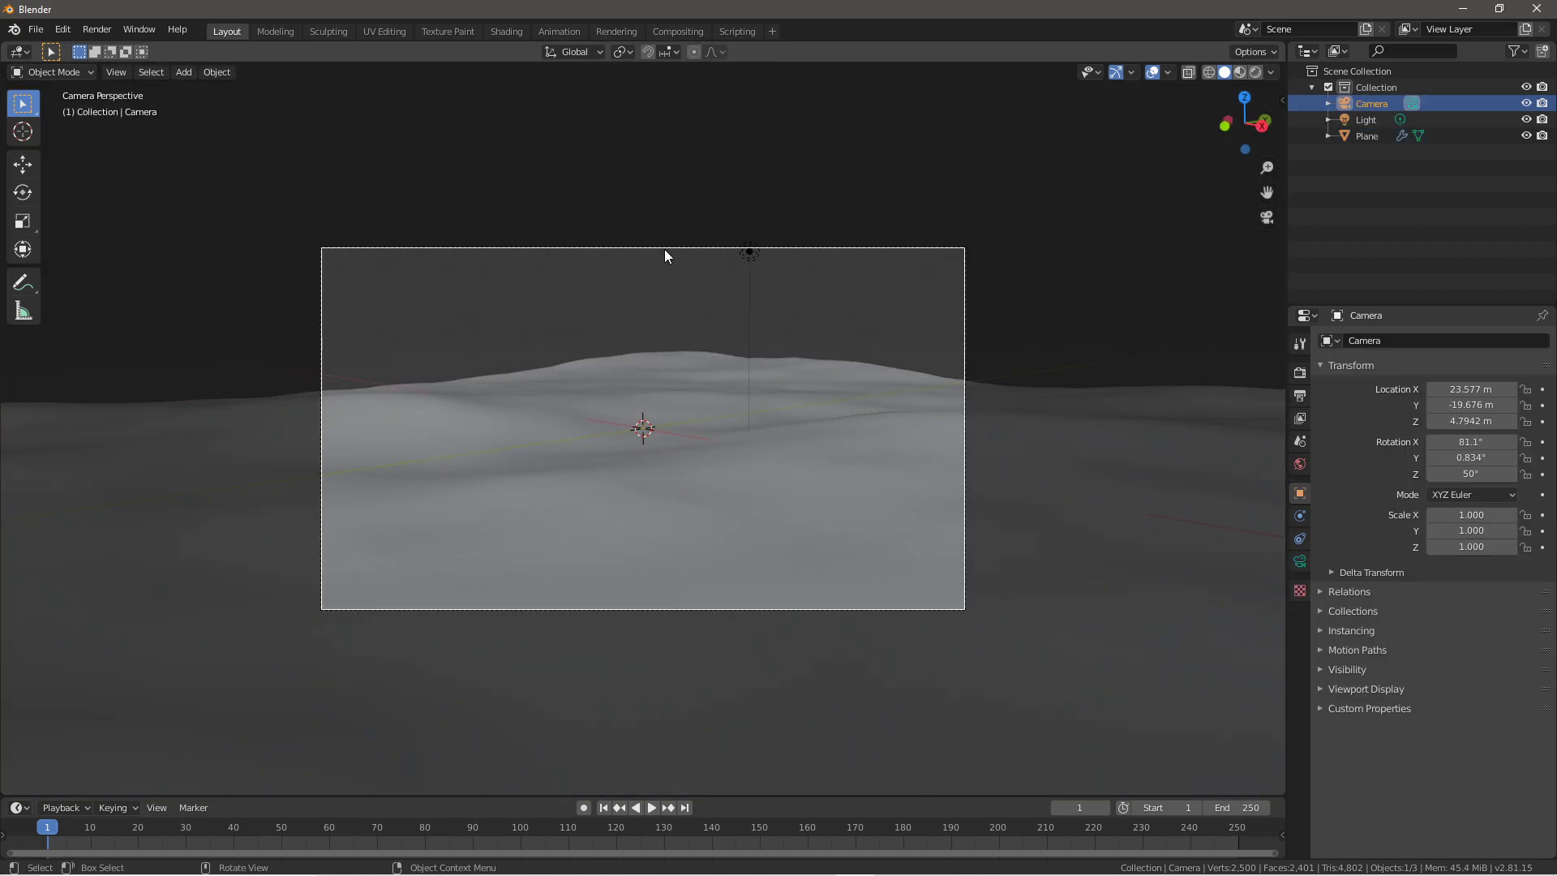
left_click(1300, 561)
left_click(1470, 417)
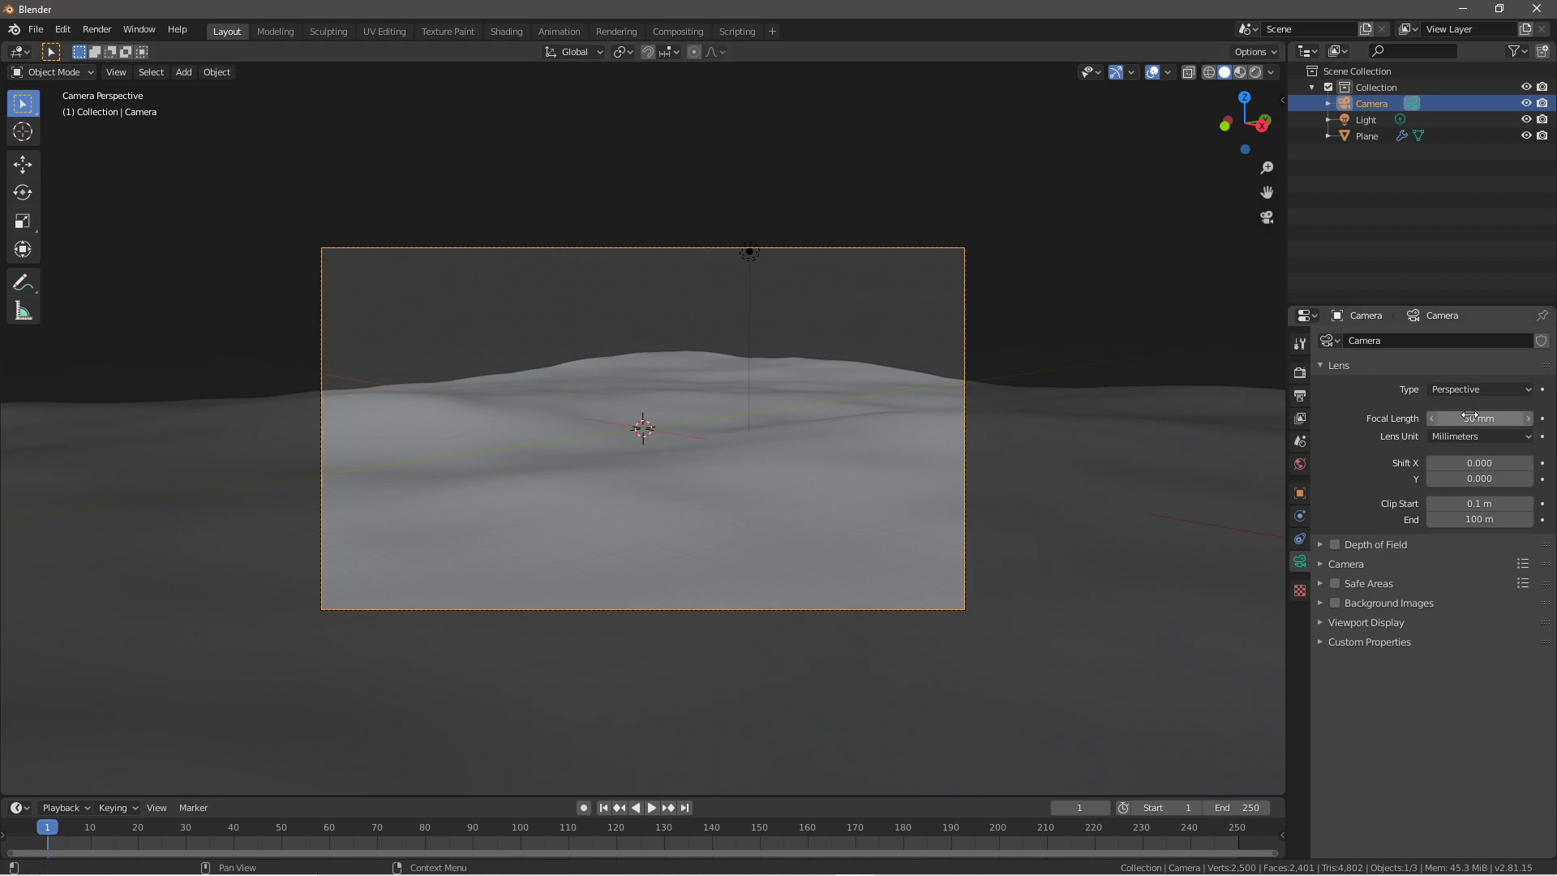
key("BackSpace")
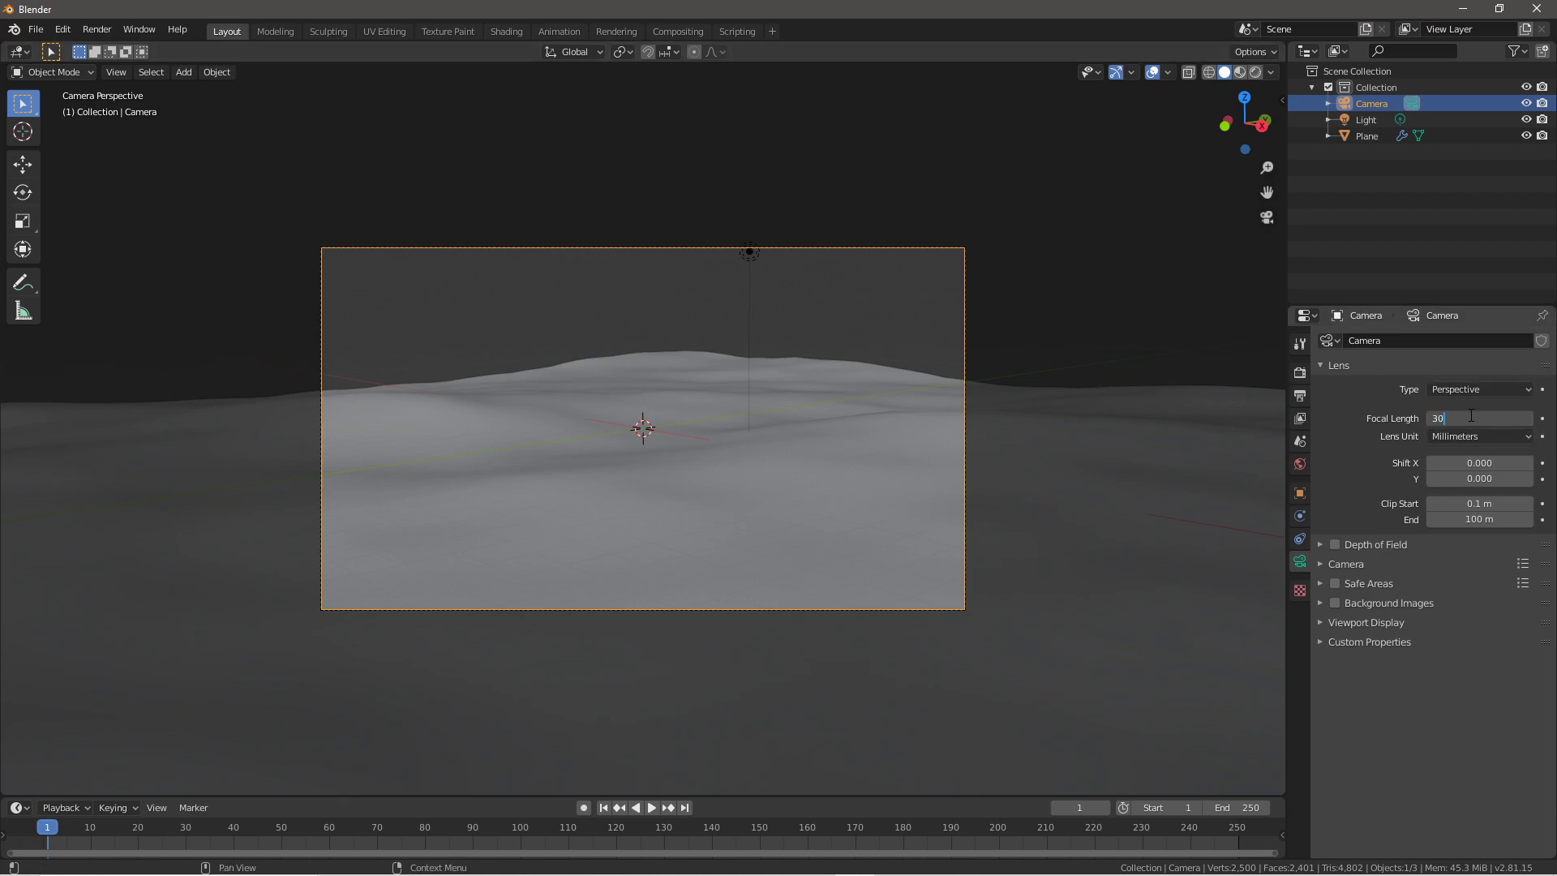
key("Return")
middle_click_drag(1087, 378, 794, 519)
left_click(623, 454)
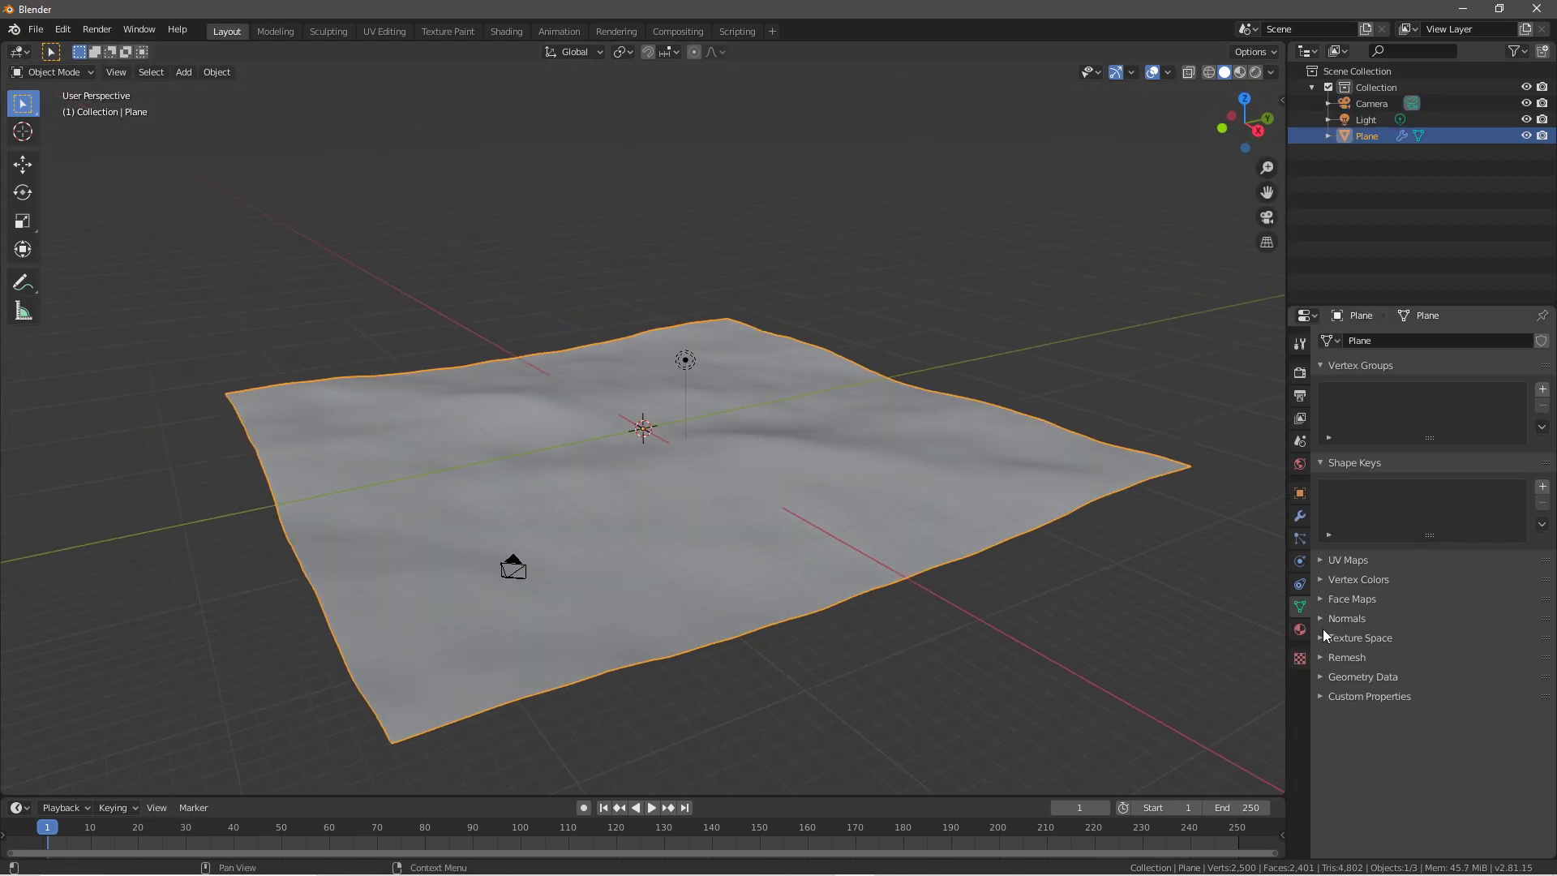
Set the Ocean modifier's Choppiness to 0.30 and wave Scale to 0.200
left_click(1300, 517)
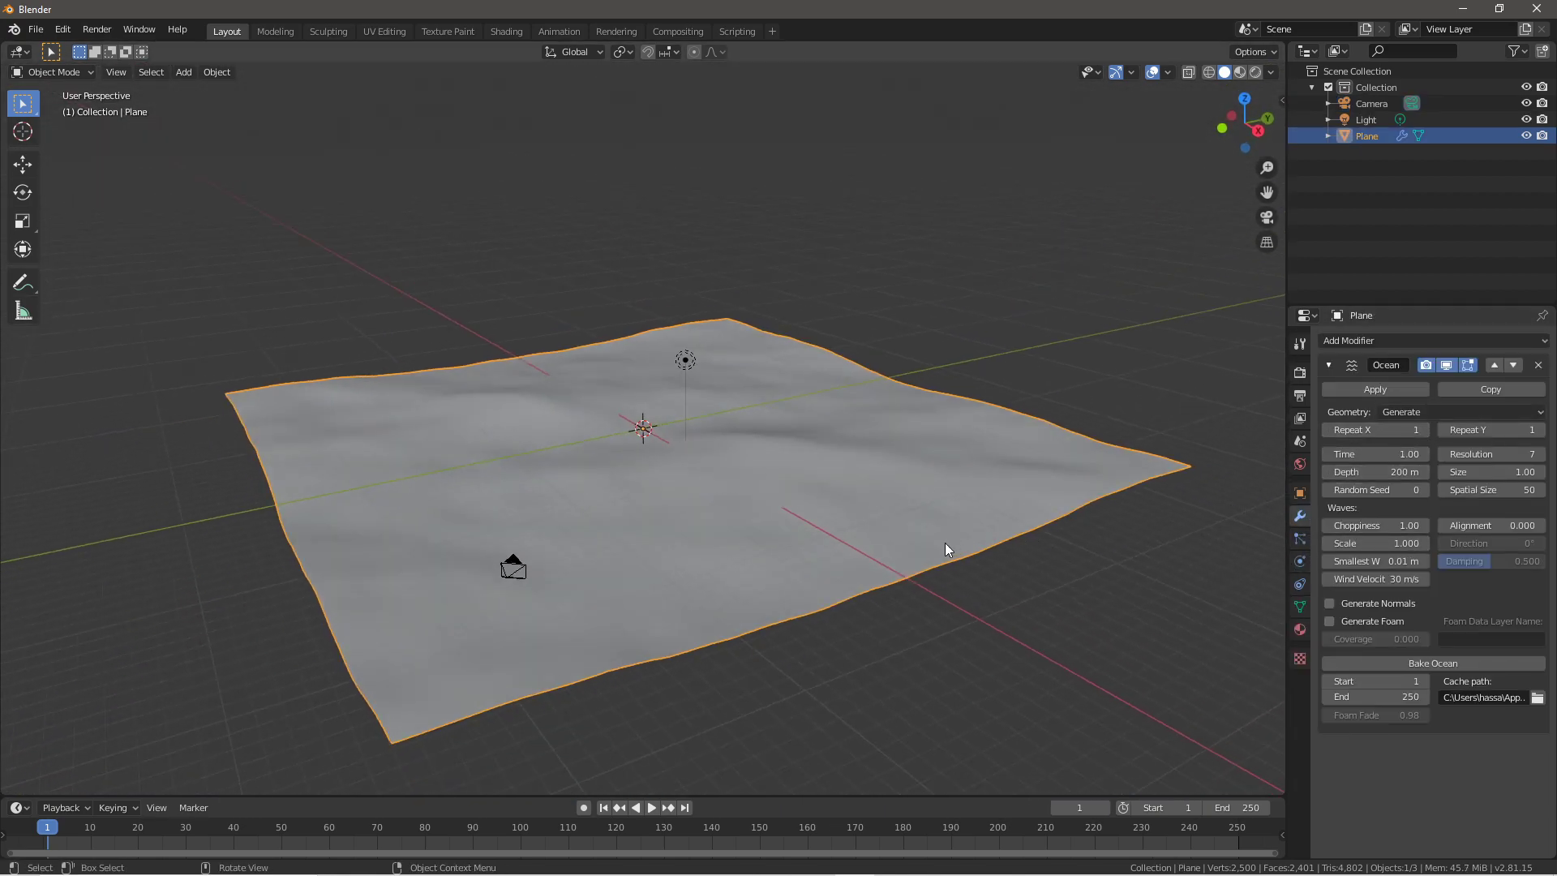
scroll(949, 542, "up", 3)
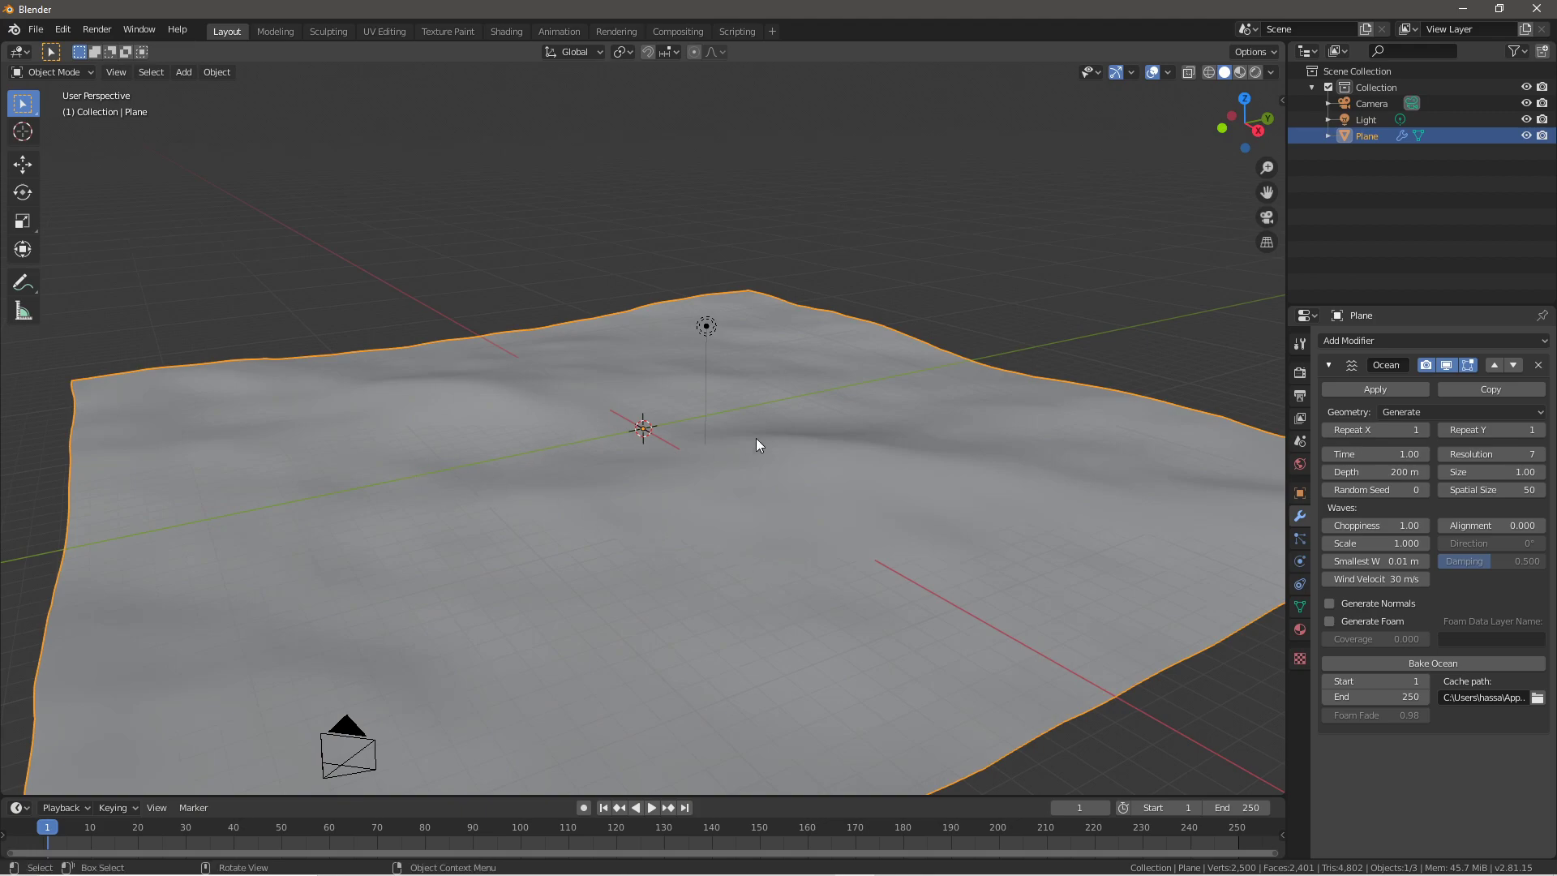
middle_click_drag(1044, 452, 549, 553)
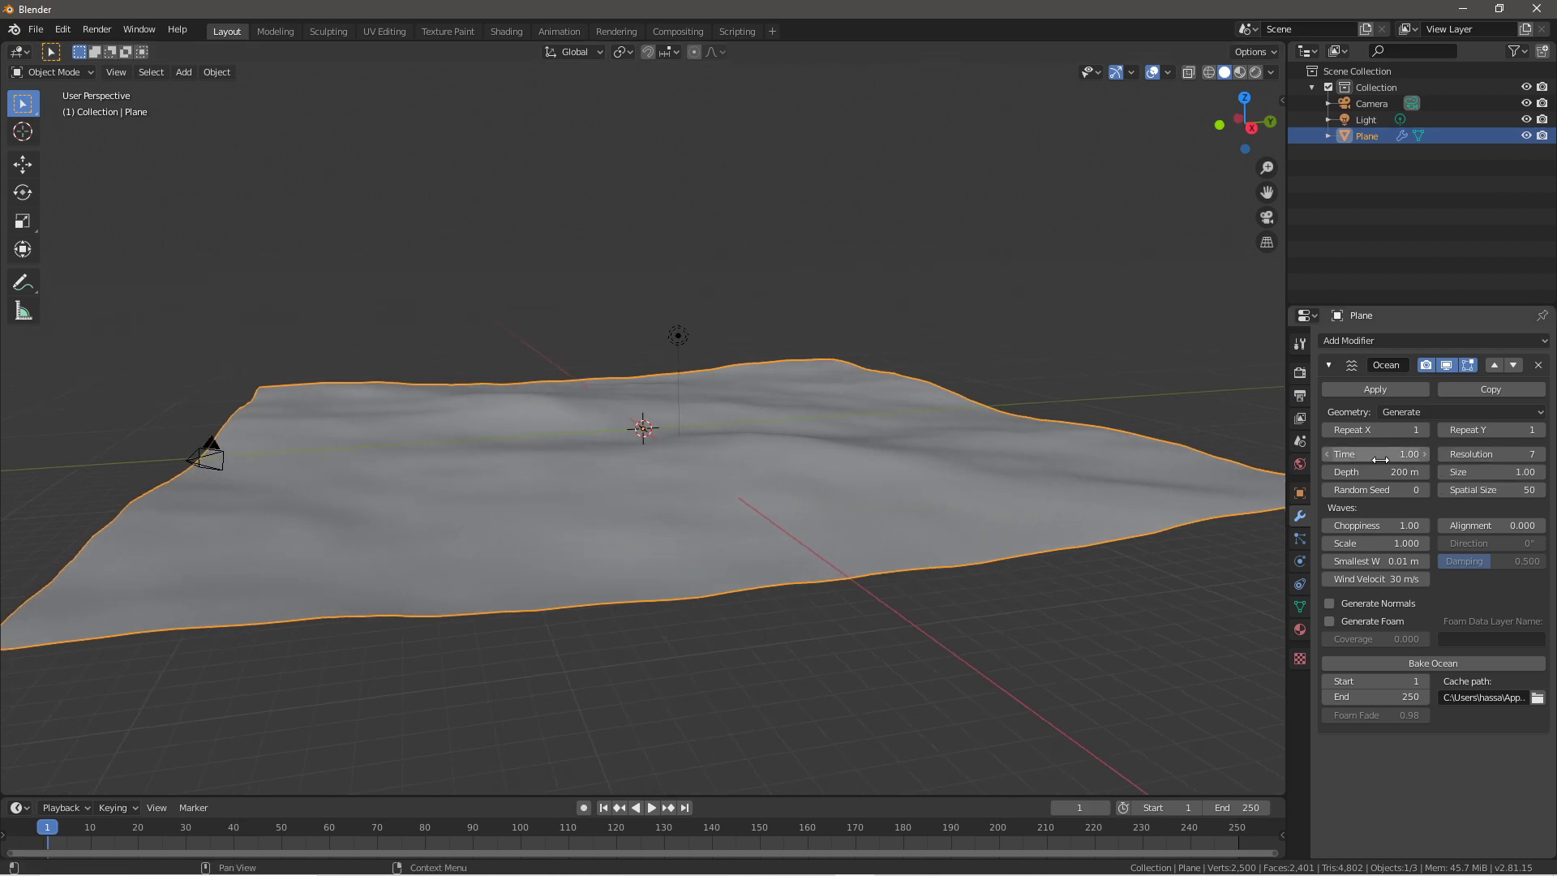
left_click(1395, 525)
key("BackSpace")
type(".3")
key("Return")
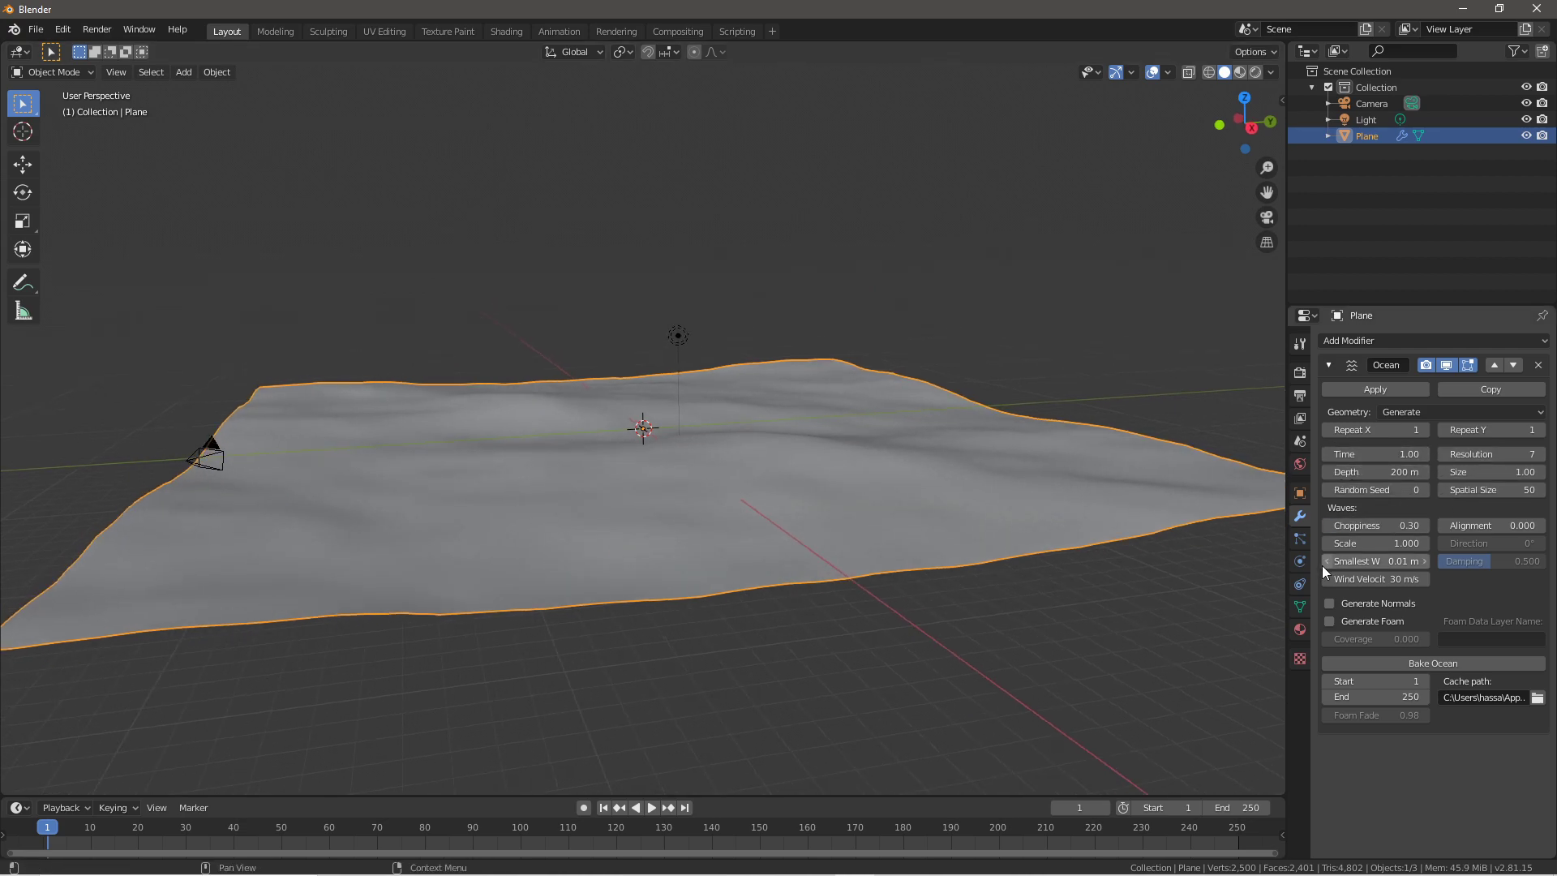
left_click(1352, 537)
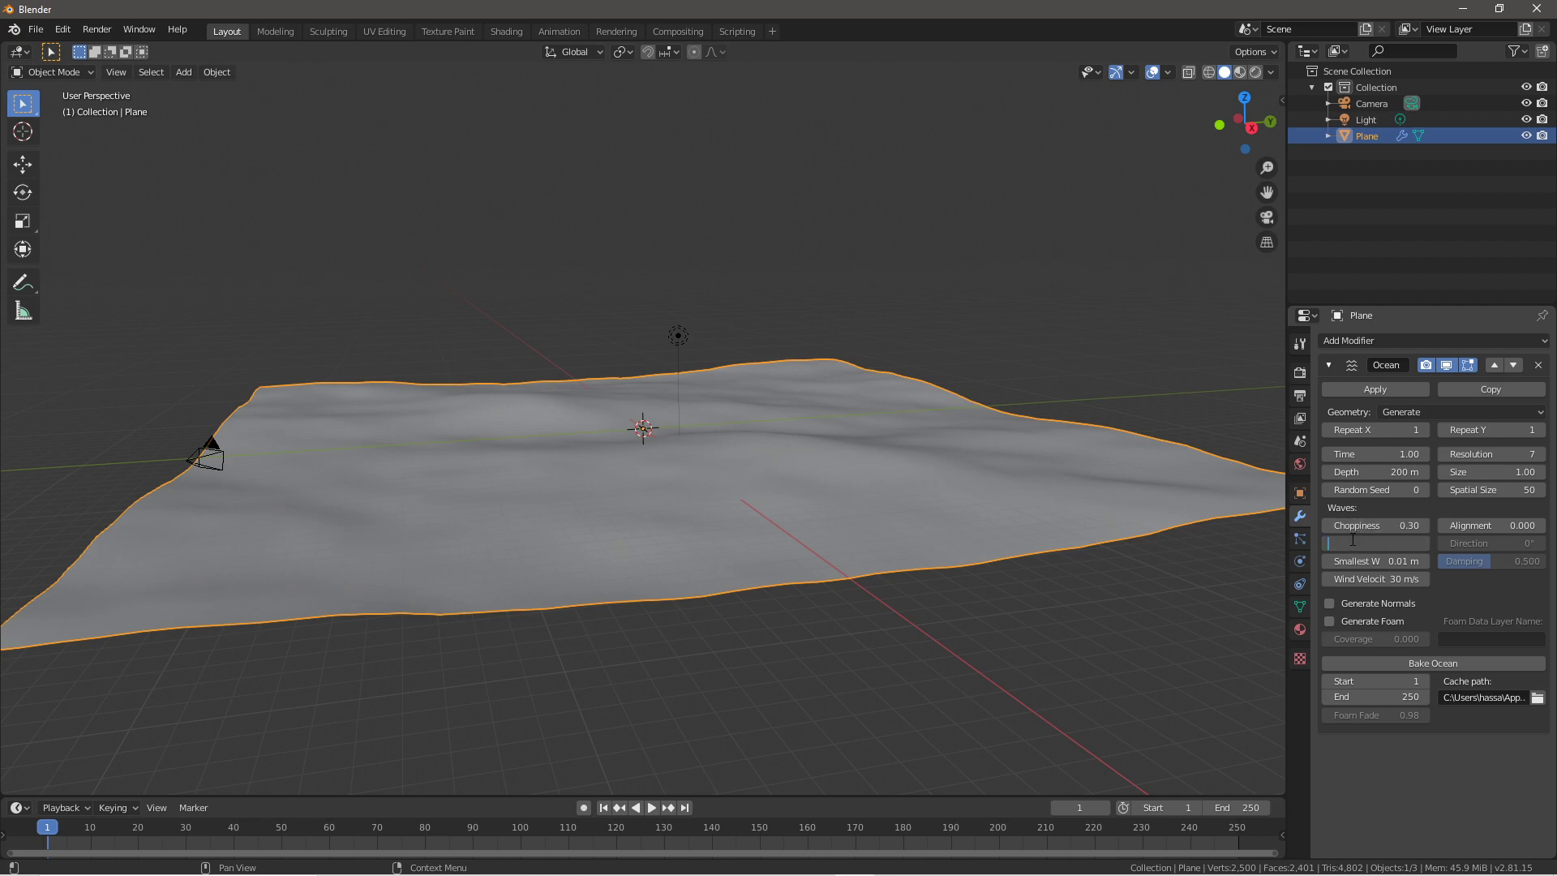
type(".2")
key("Return")
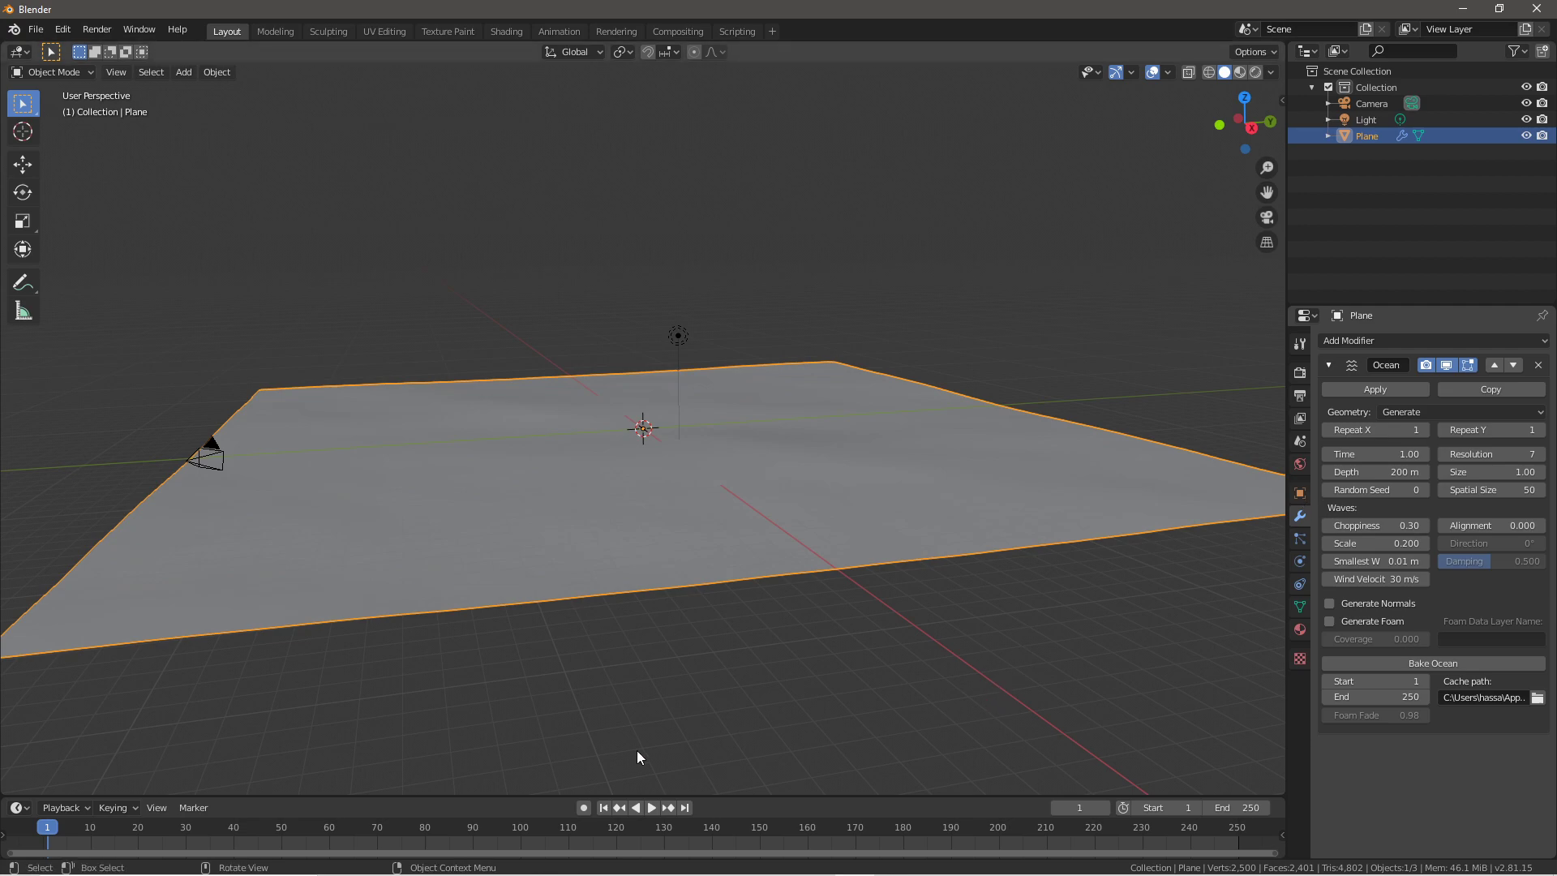
Review the Output and Render settings, then return to the Ocean modifier
scroll(555, 435, "down", 3)
scroll(552, 438, "up", 5)
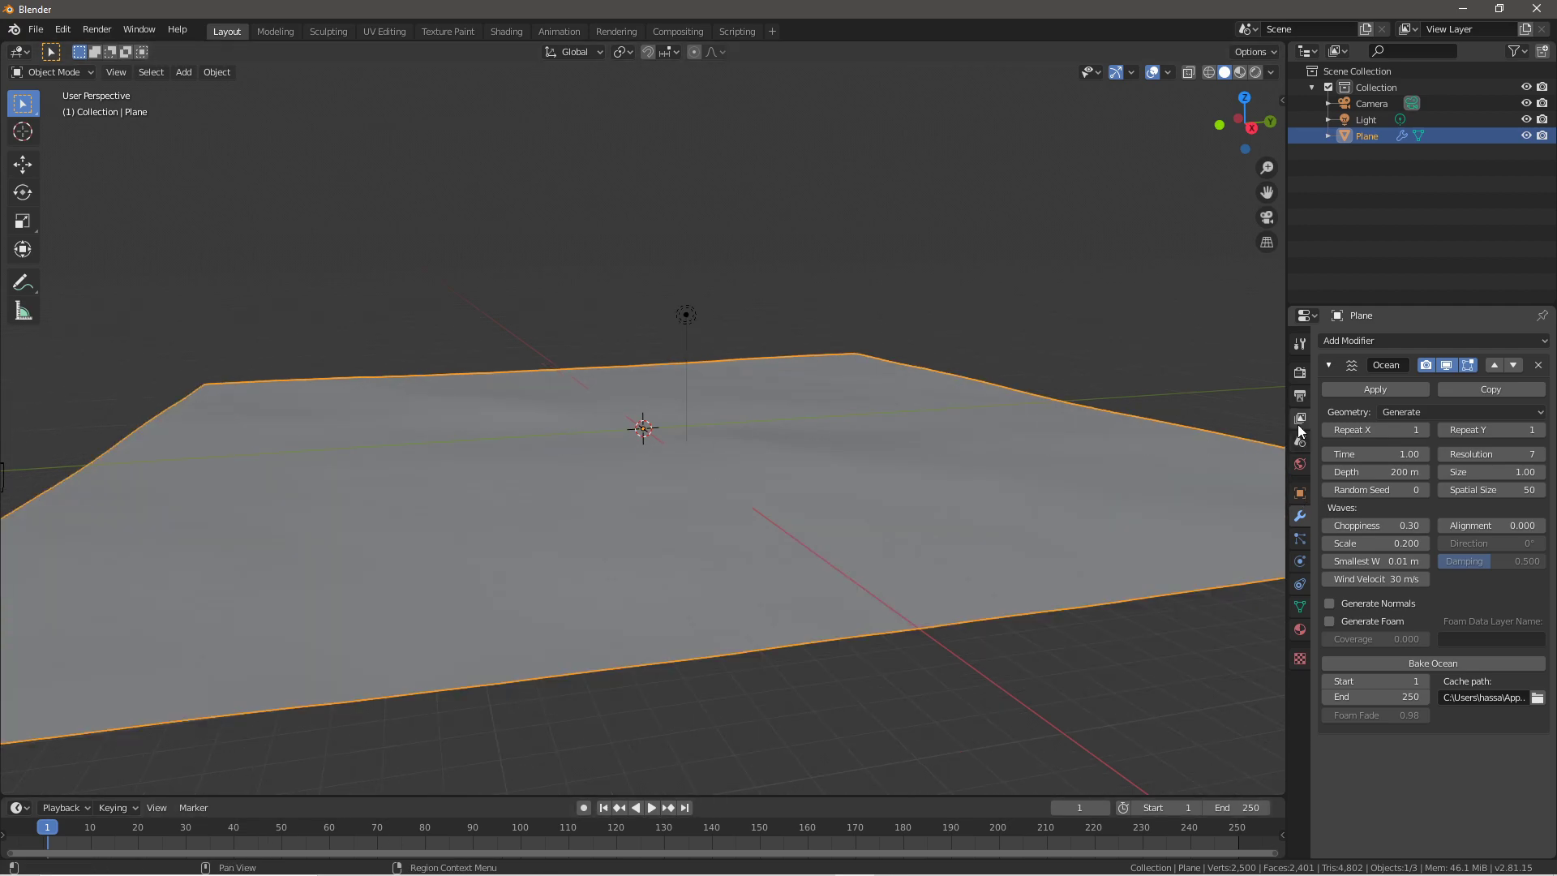
left_click(1300, 395)
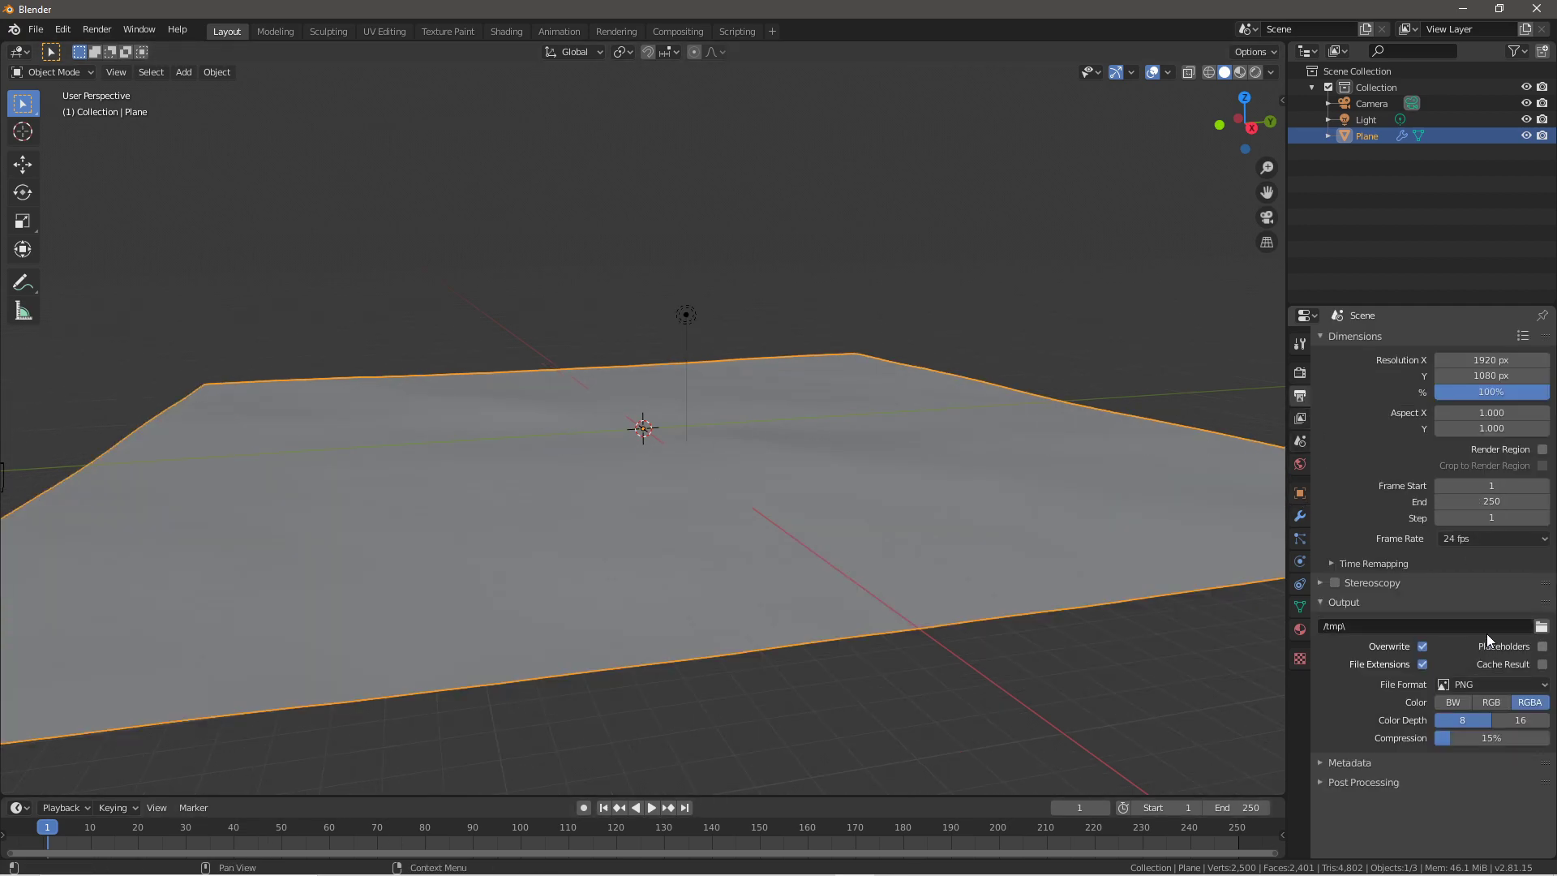
left_click(1300, 372)
middle_click_drag(493, 476, 622, 518)
scroll(620, 517, "down", 2)
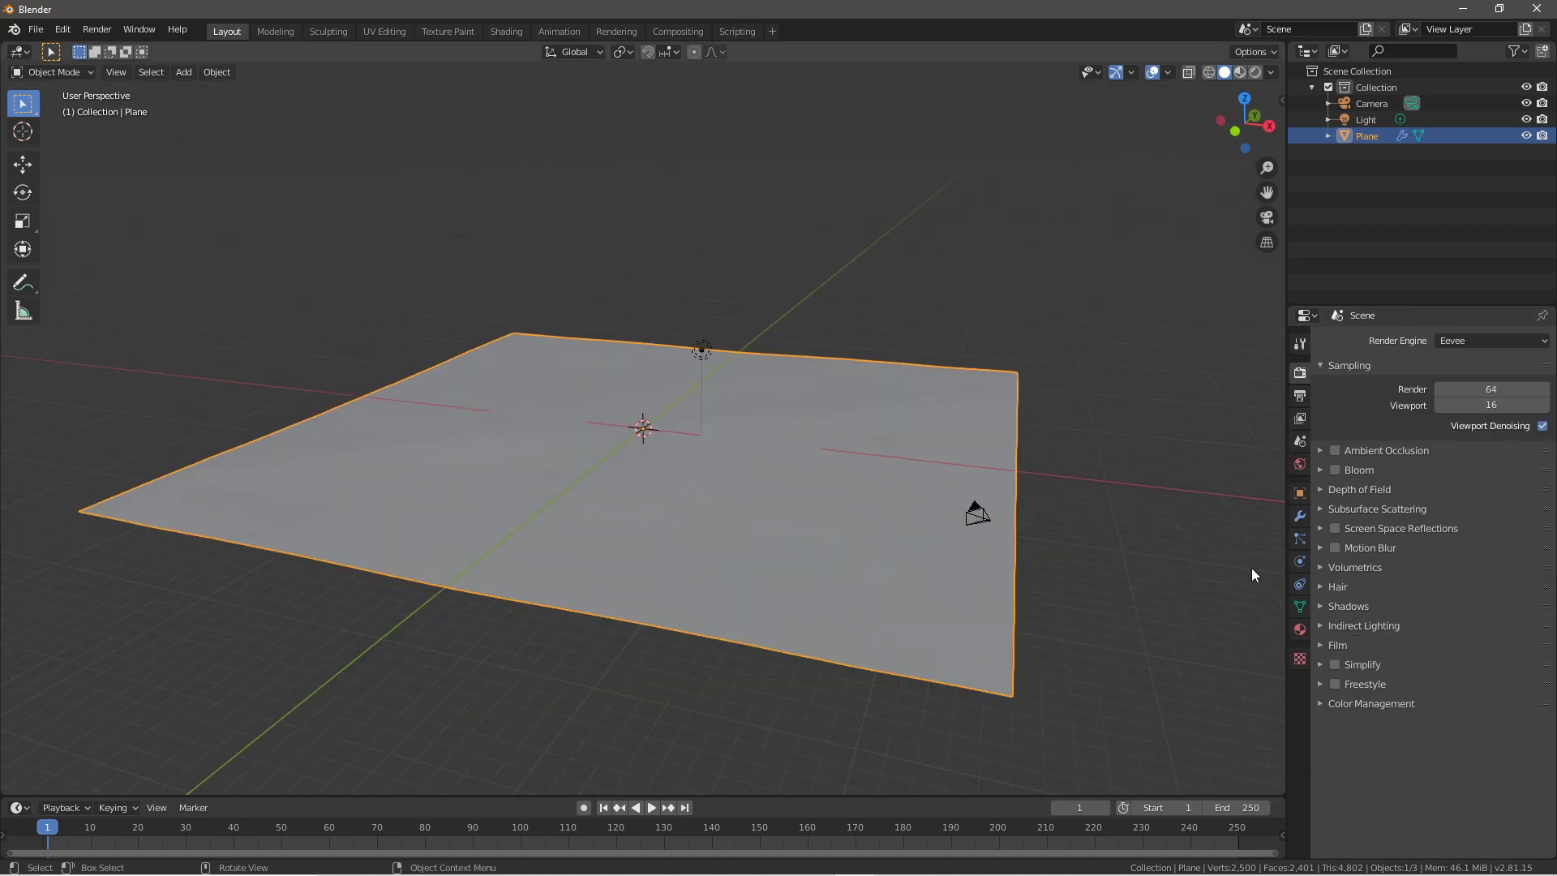
left_click(1300, 516)
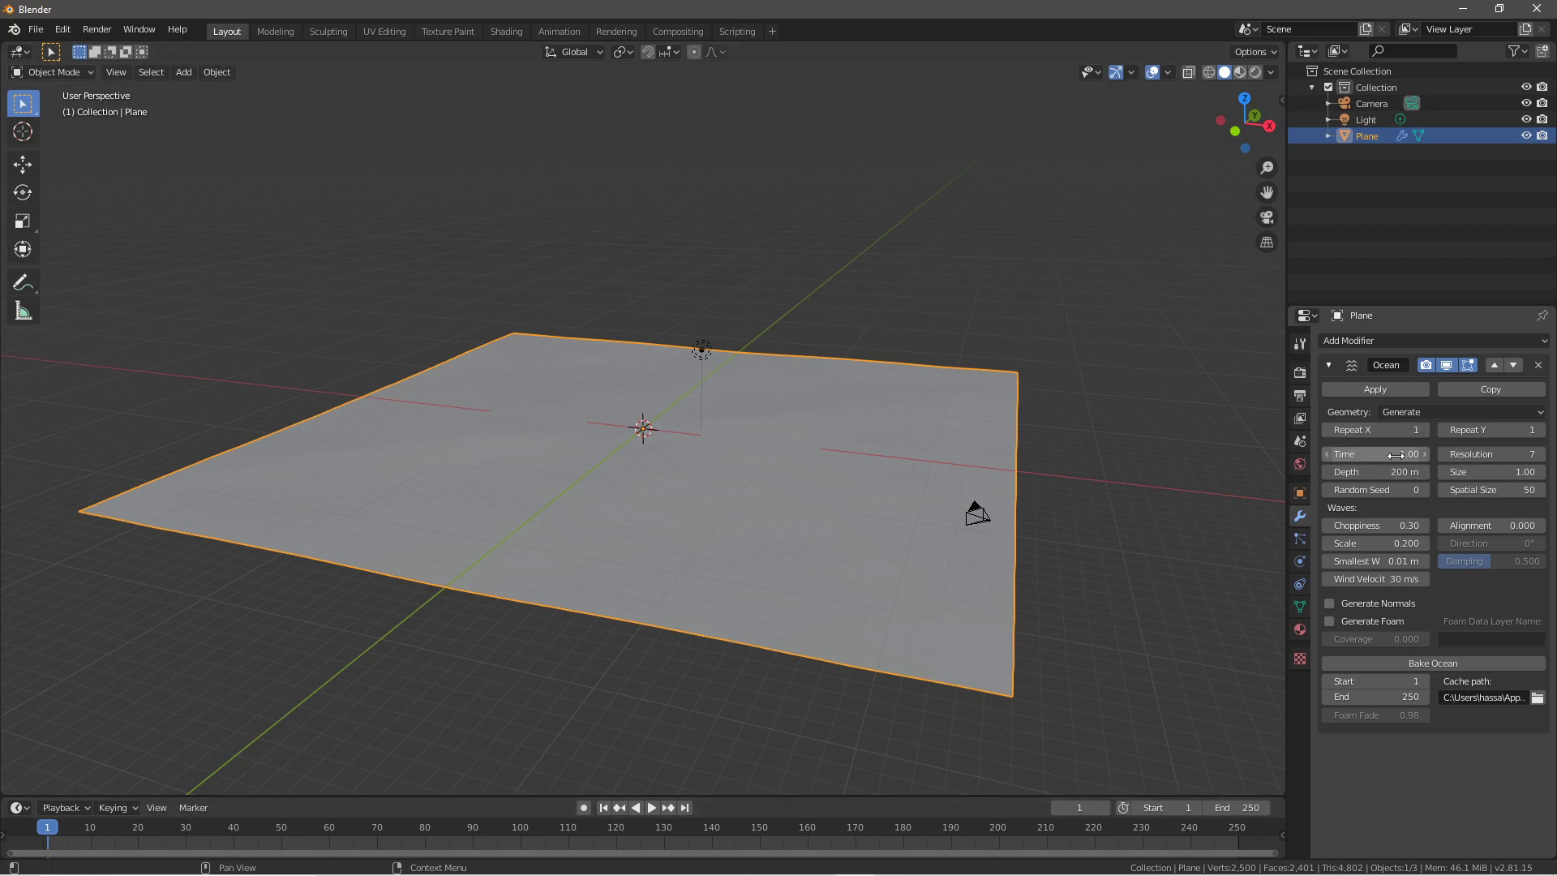
Keyframe ocean Time at 1.00 on frame 1 and 10.00 on frame 250
key("i")
left_click(685, 807)
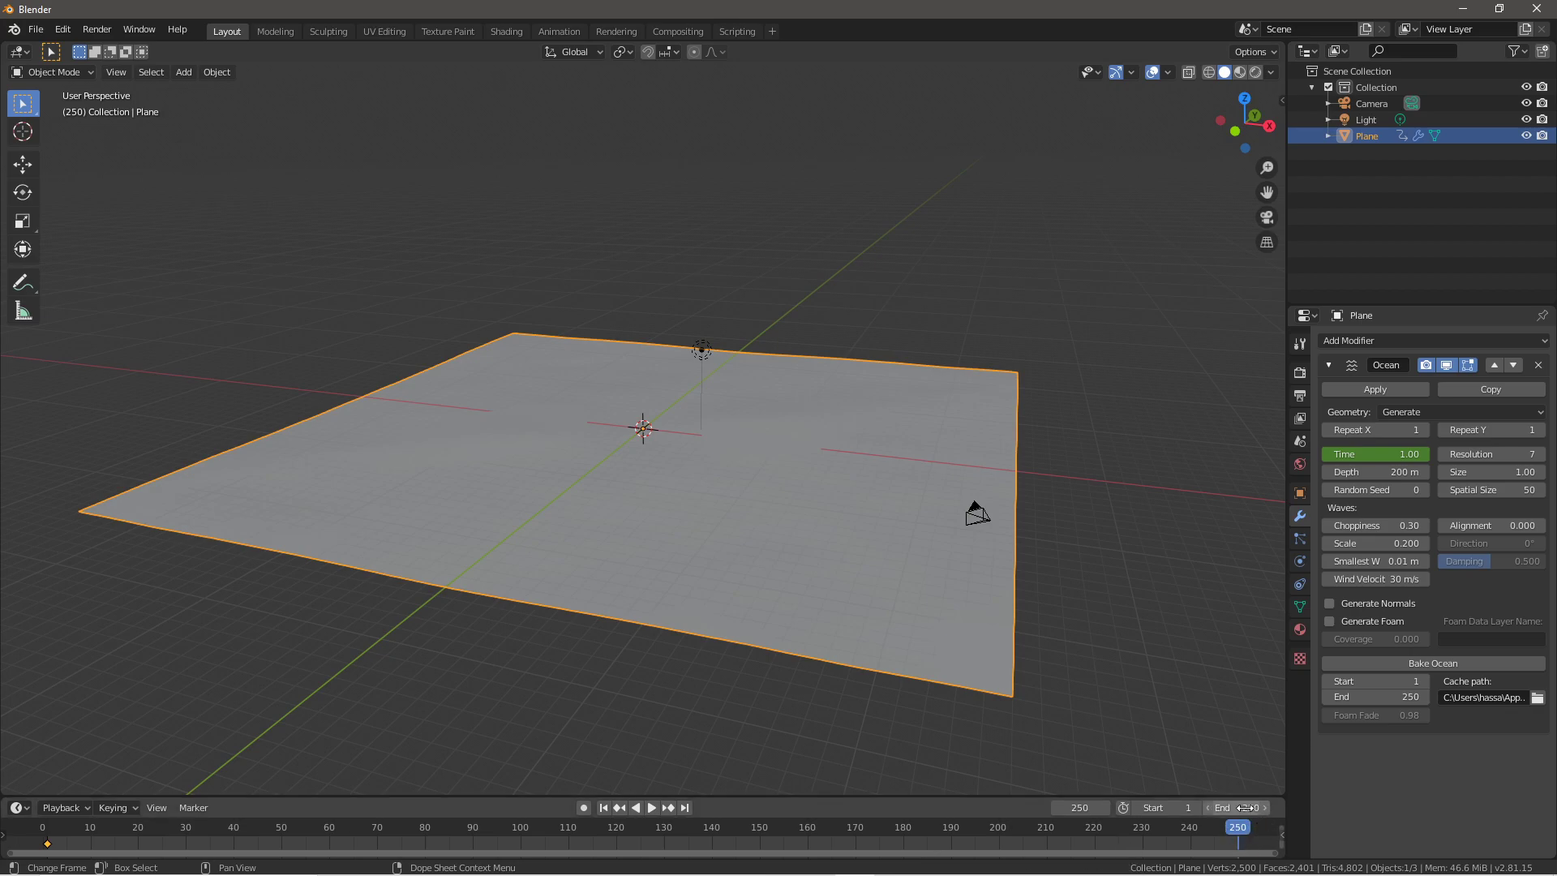
left_click(1389, 455)
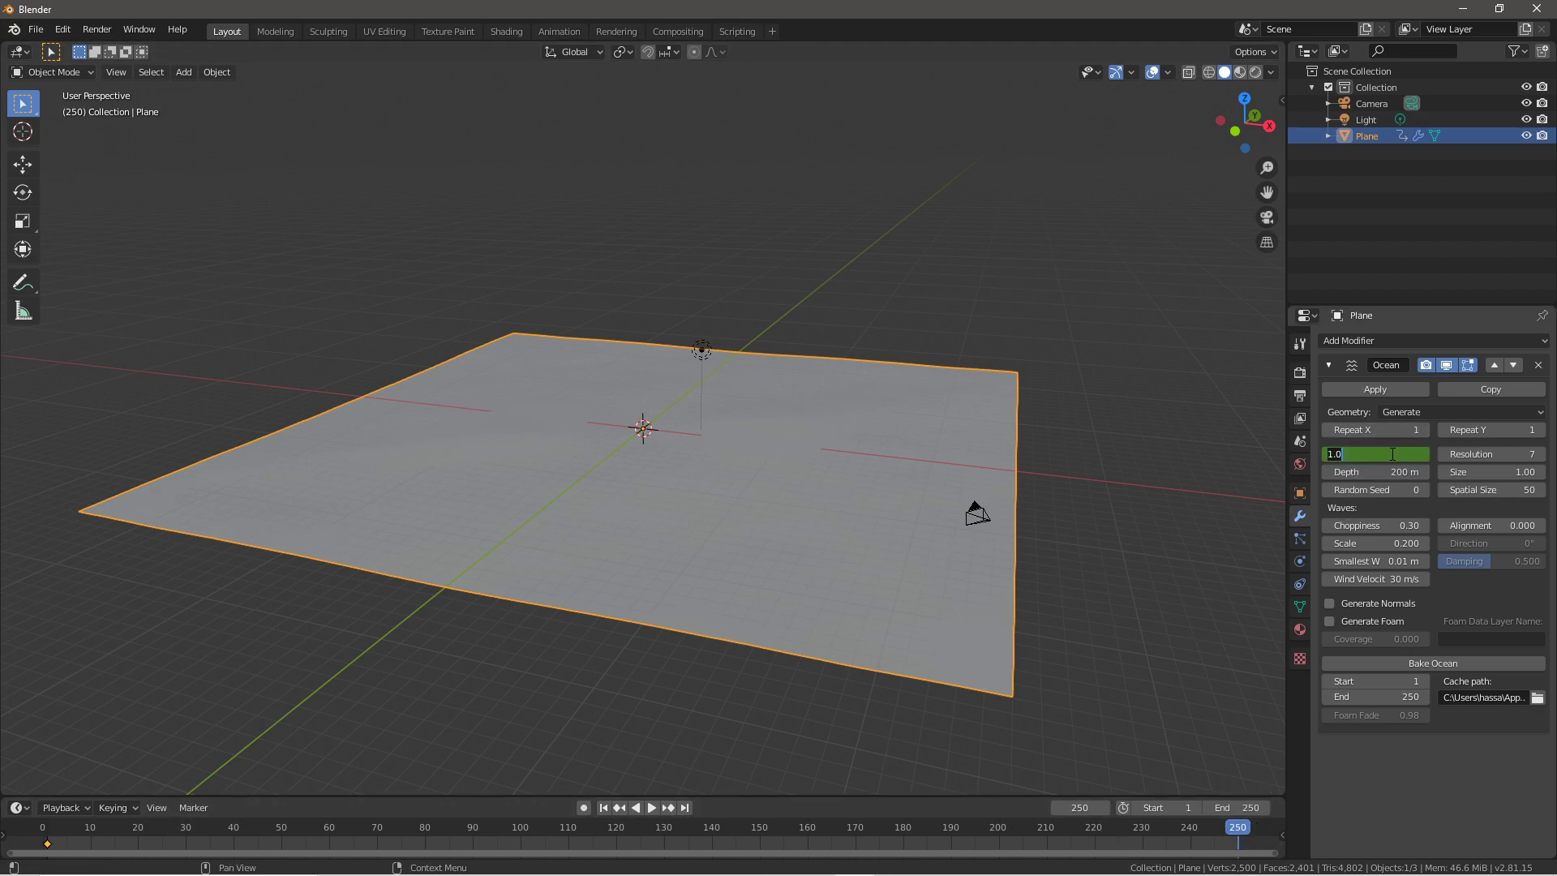
type("10")
key("Return")
key("i")
Play the ocean animation from frame 1 while orbiting, then stop playback
scroll(965, 571, "up", 3)
middle_click_drag(944, 579, 819, 590)
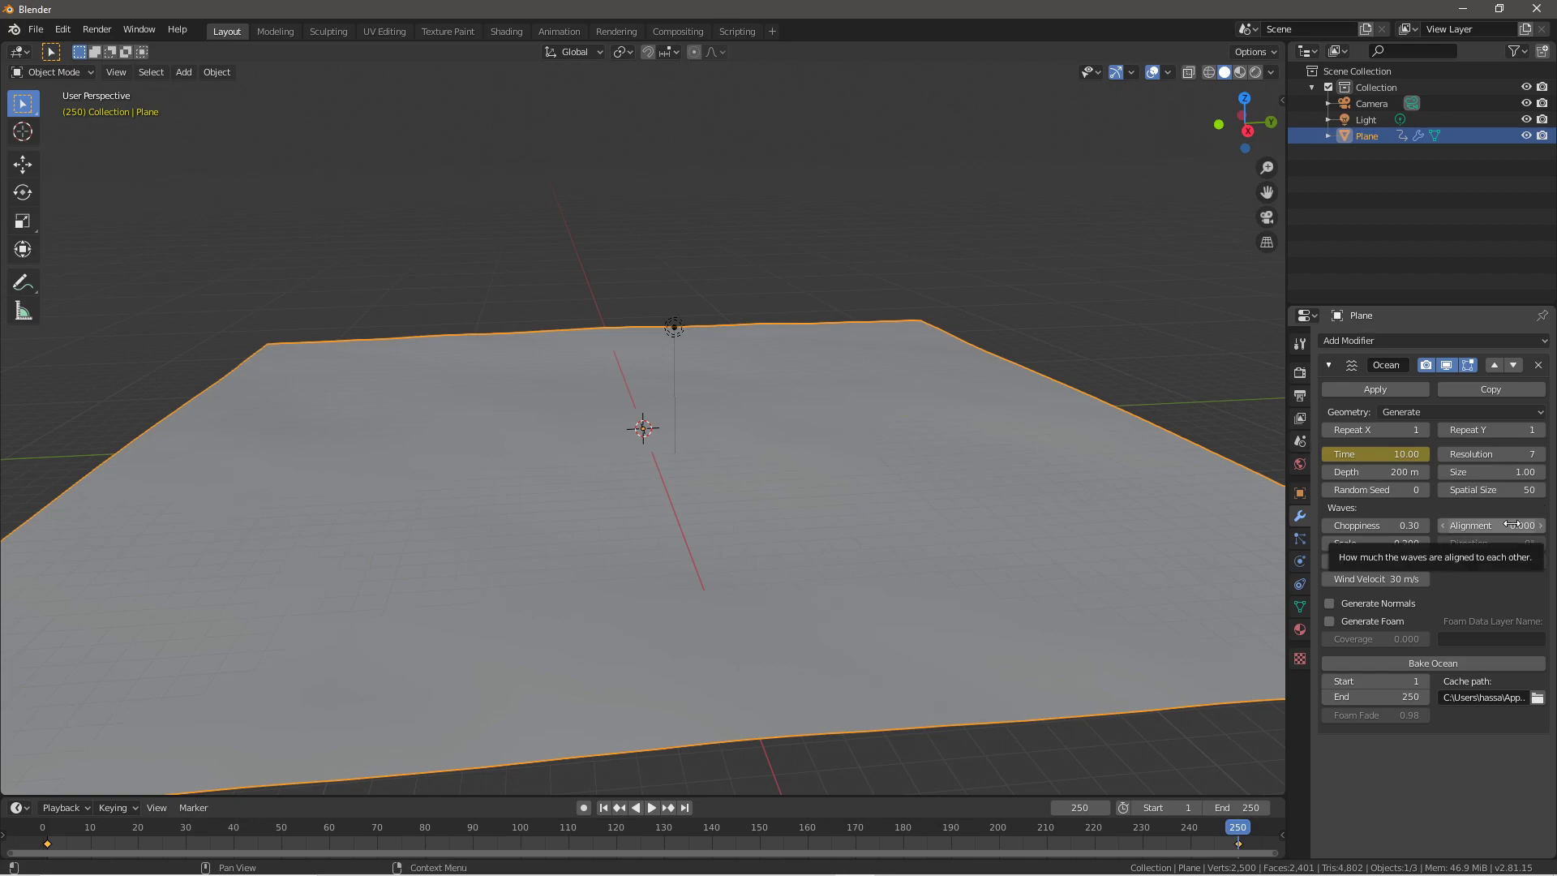
middle_click_drag(533, 356, 580, 347)
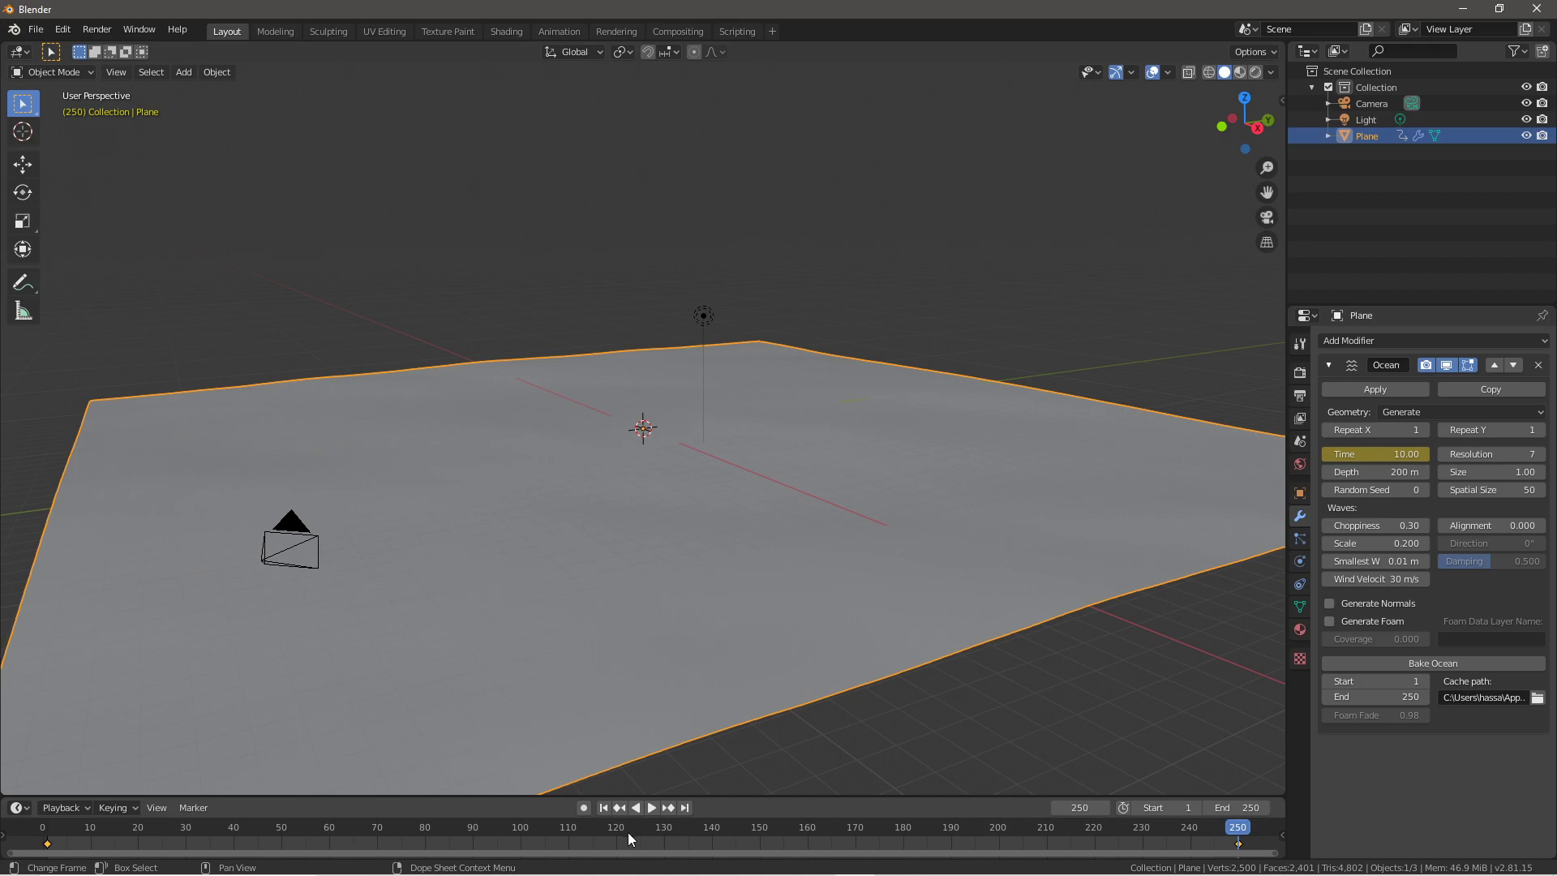
left_click(605, 807)
left_click(654, 807)
middle_click_drag(678, 756, 633, 621)
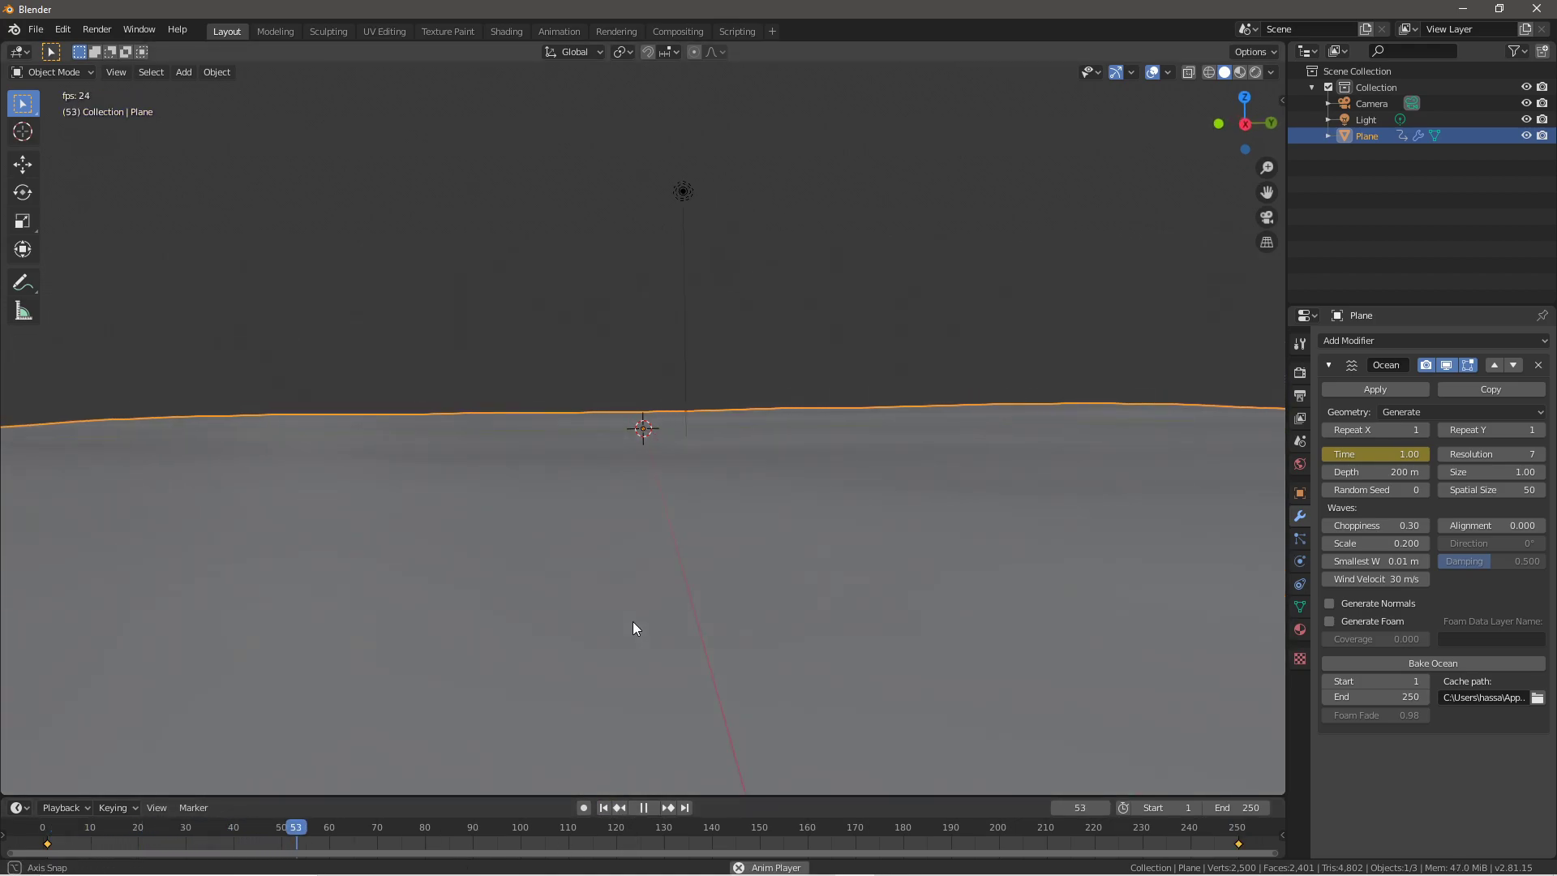
middle_click_drag(502, 479, 652, 543)
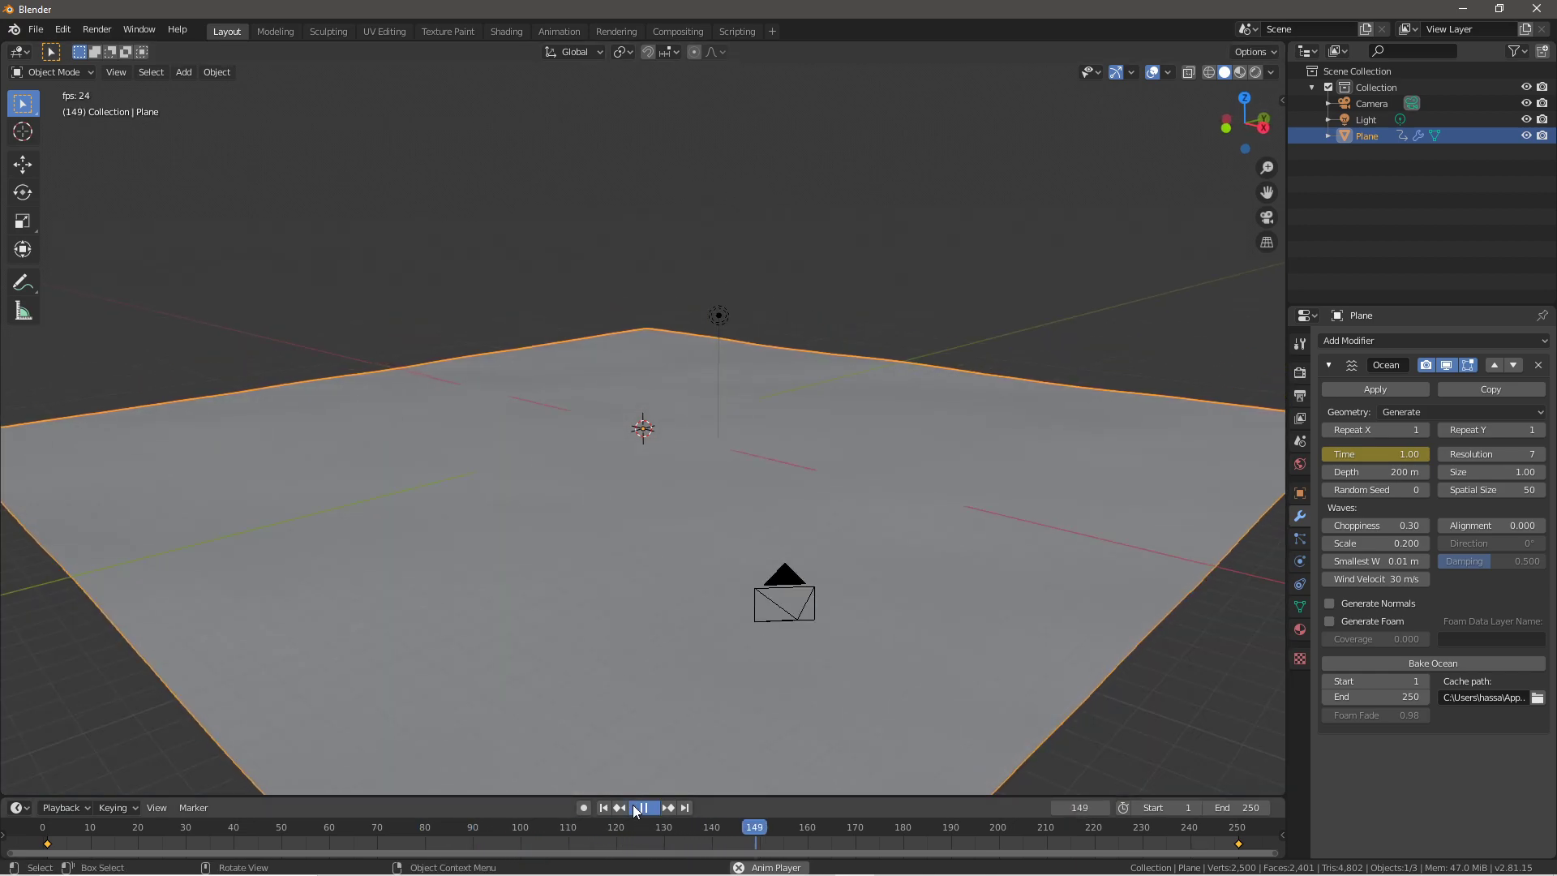
key("Escape")
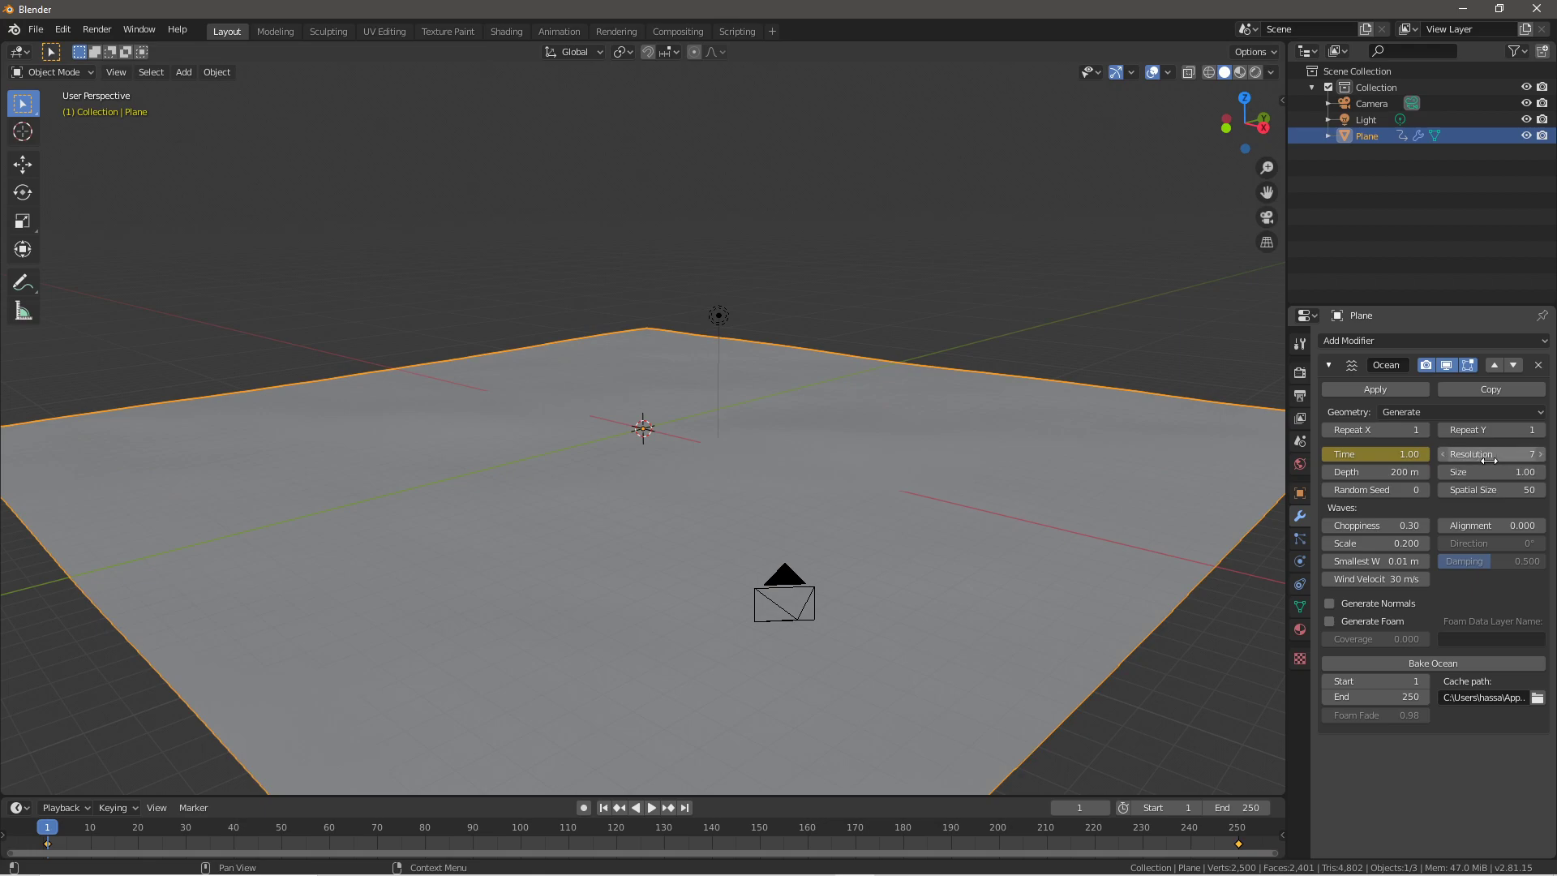
Raise the ocean Resolution to 30
left_click(1456, 456)
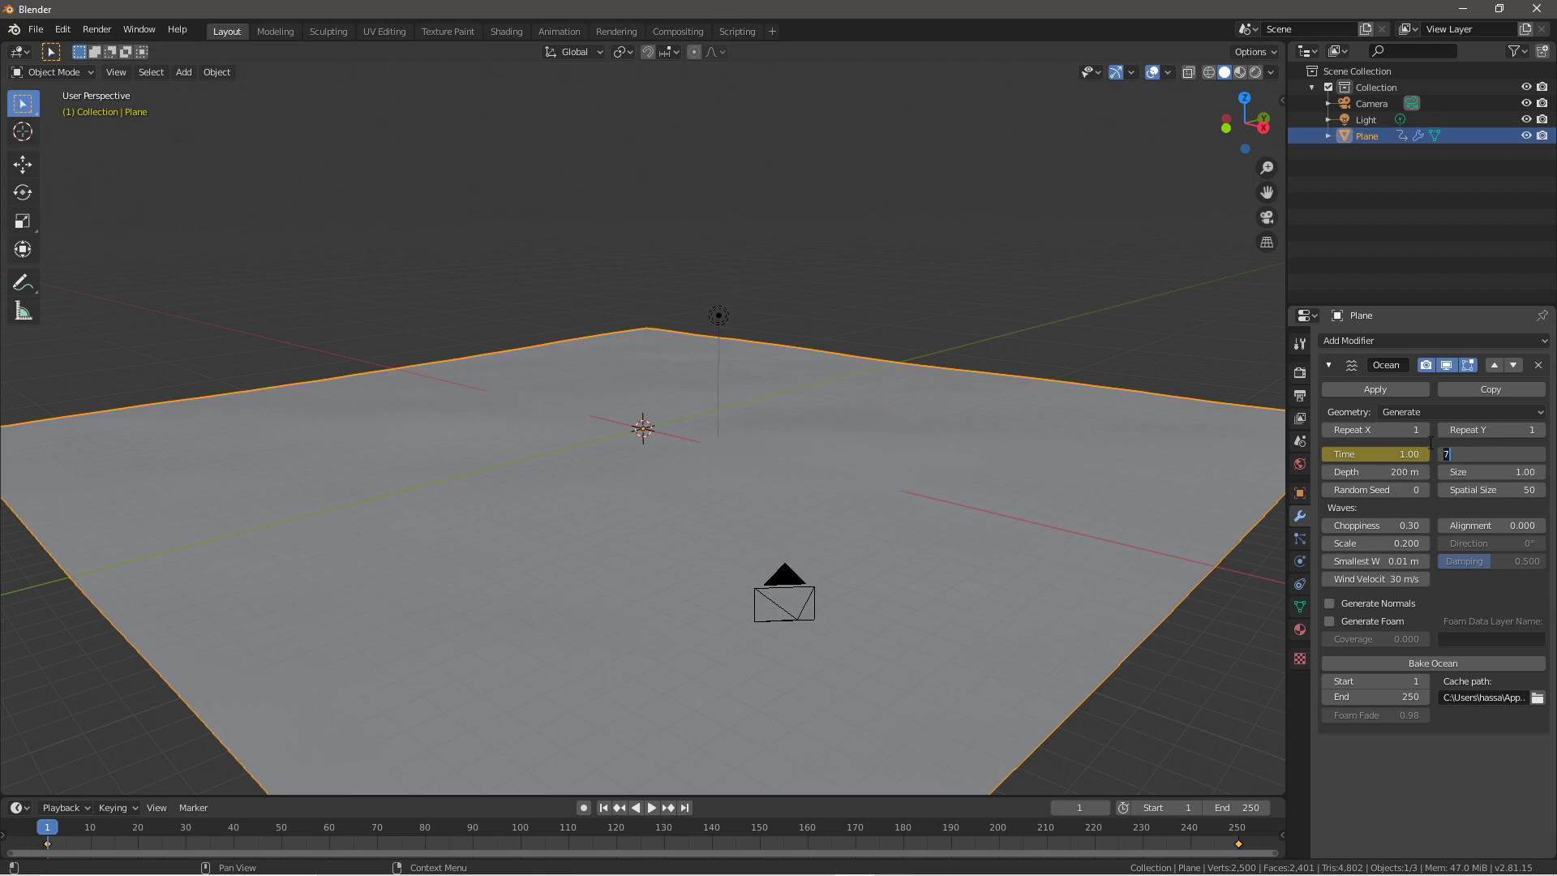
key("Return")
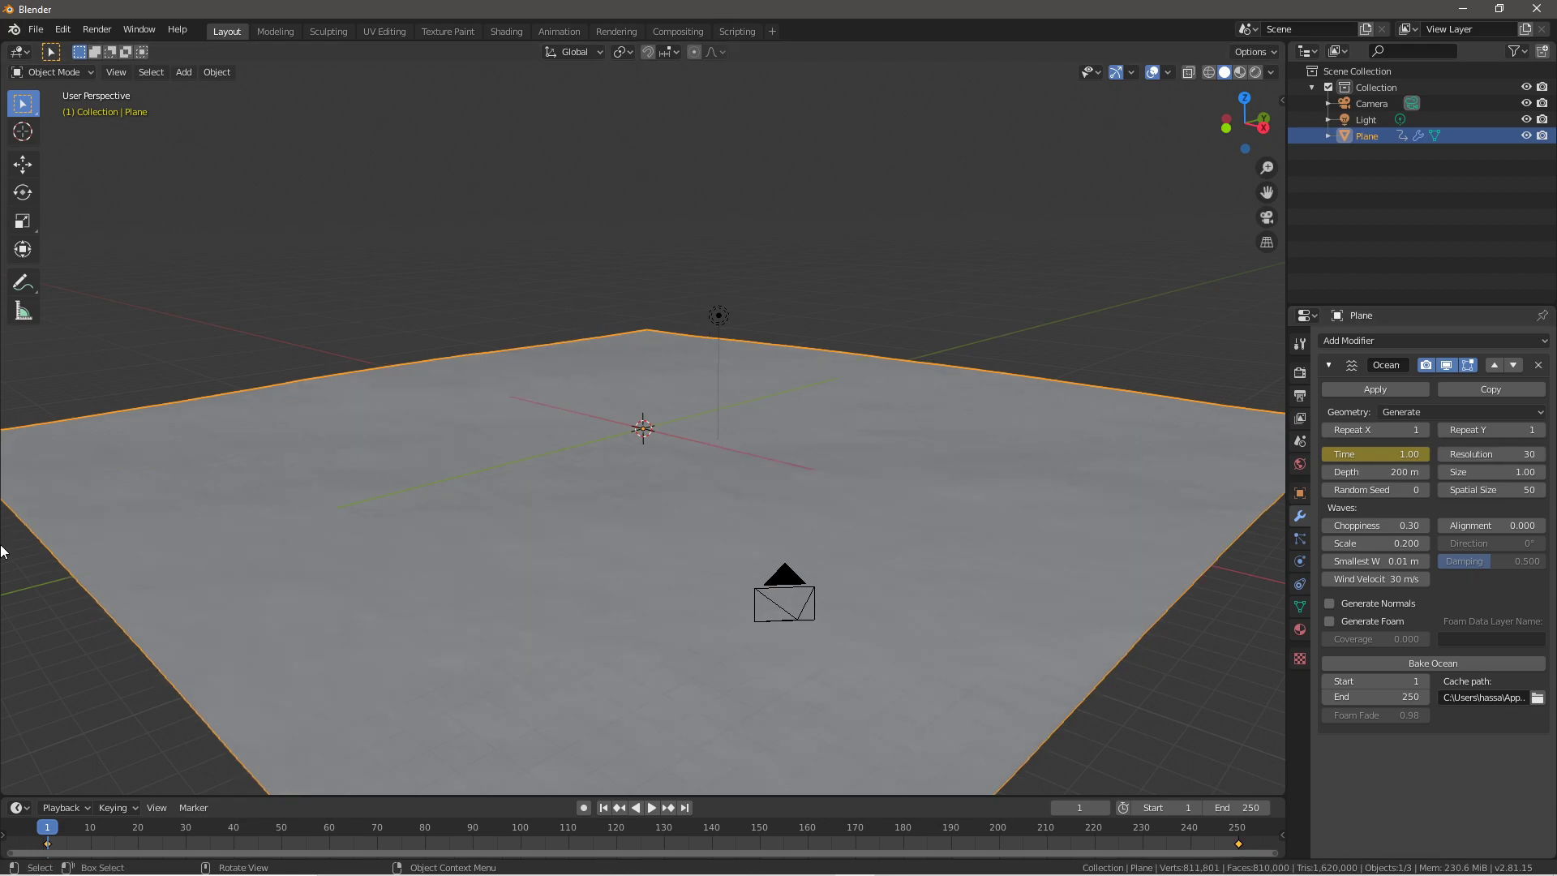
mouse_move(528, 512)
middle_mouse_down()
mouse_move(382, 496)
mouse_move(576, 484)
mouse_move(496, 480)
mouse_move(525, 531)
mouse_move(460, 500)
mouse_move(535, 495)
middle_mouse_up()
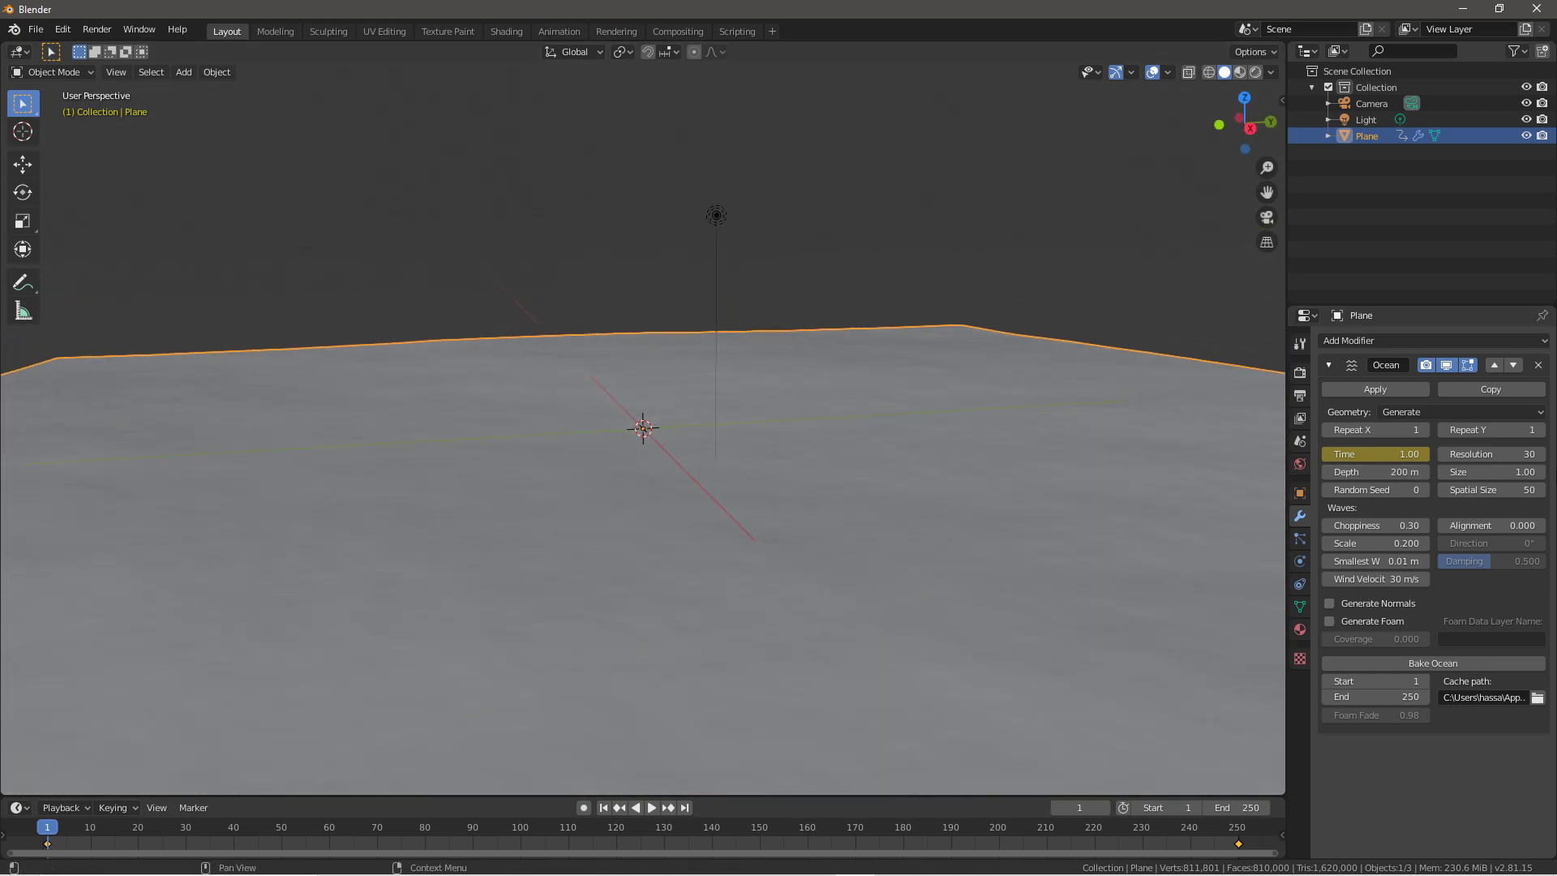
middle_click_drag(1216, 433, 320, 445)
scroll(744, 474, "up", 3)
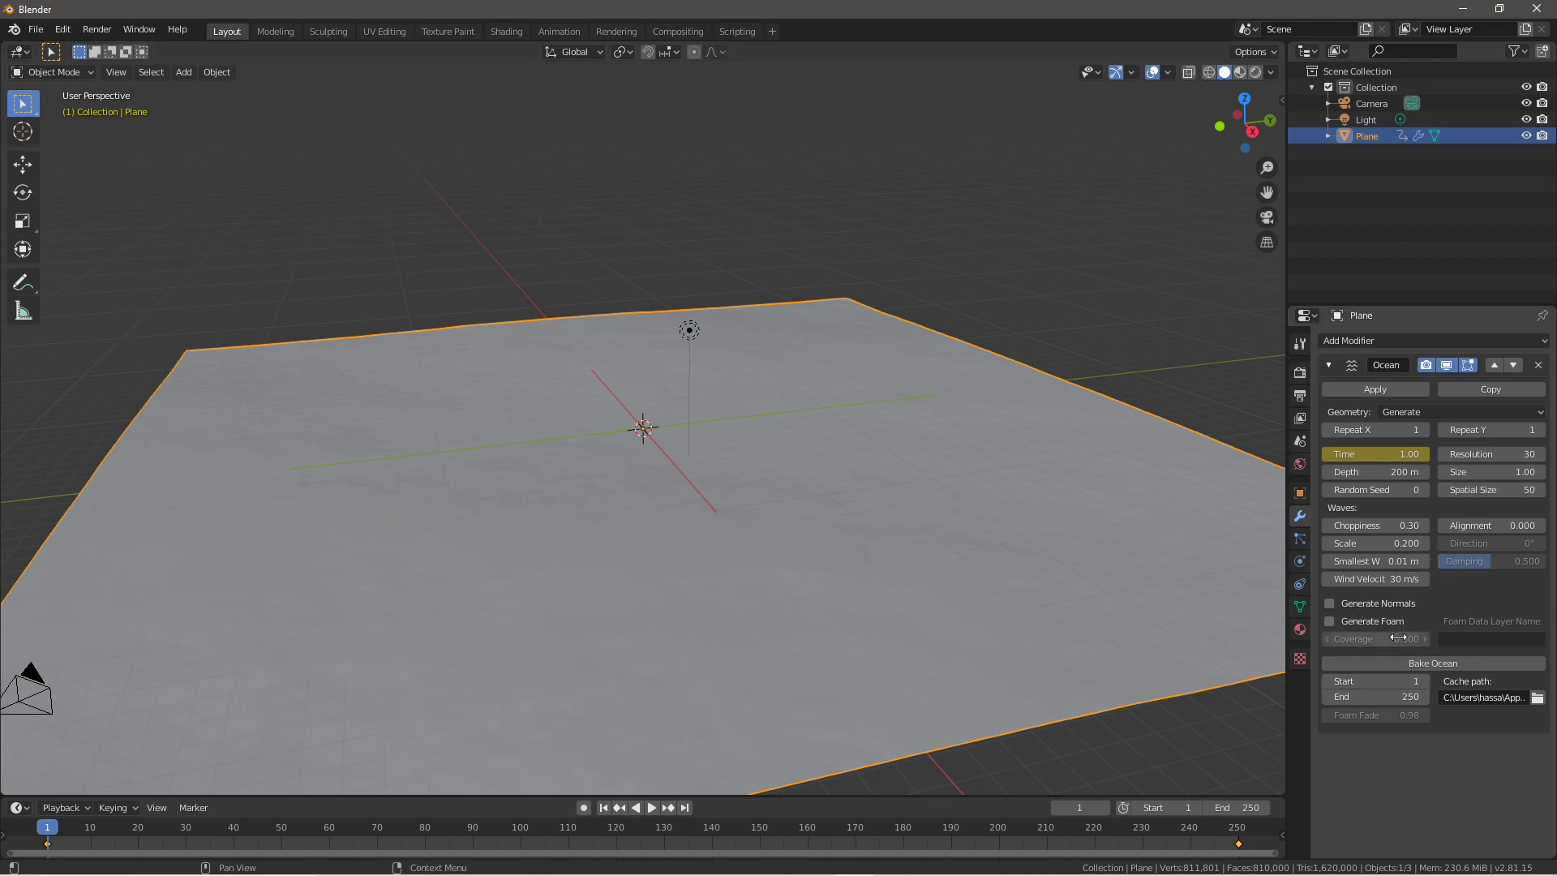
Bake the ocean simulation for frames 1–250
left_click(1413, 667)
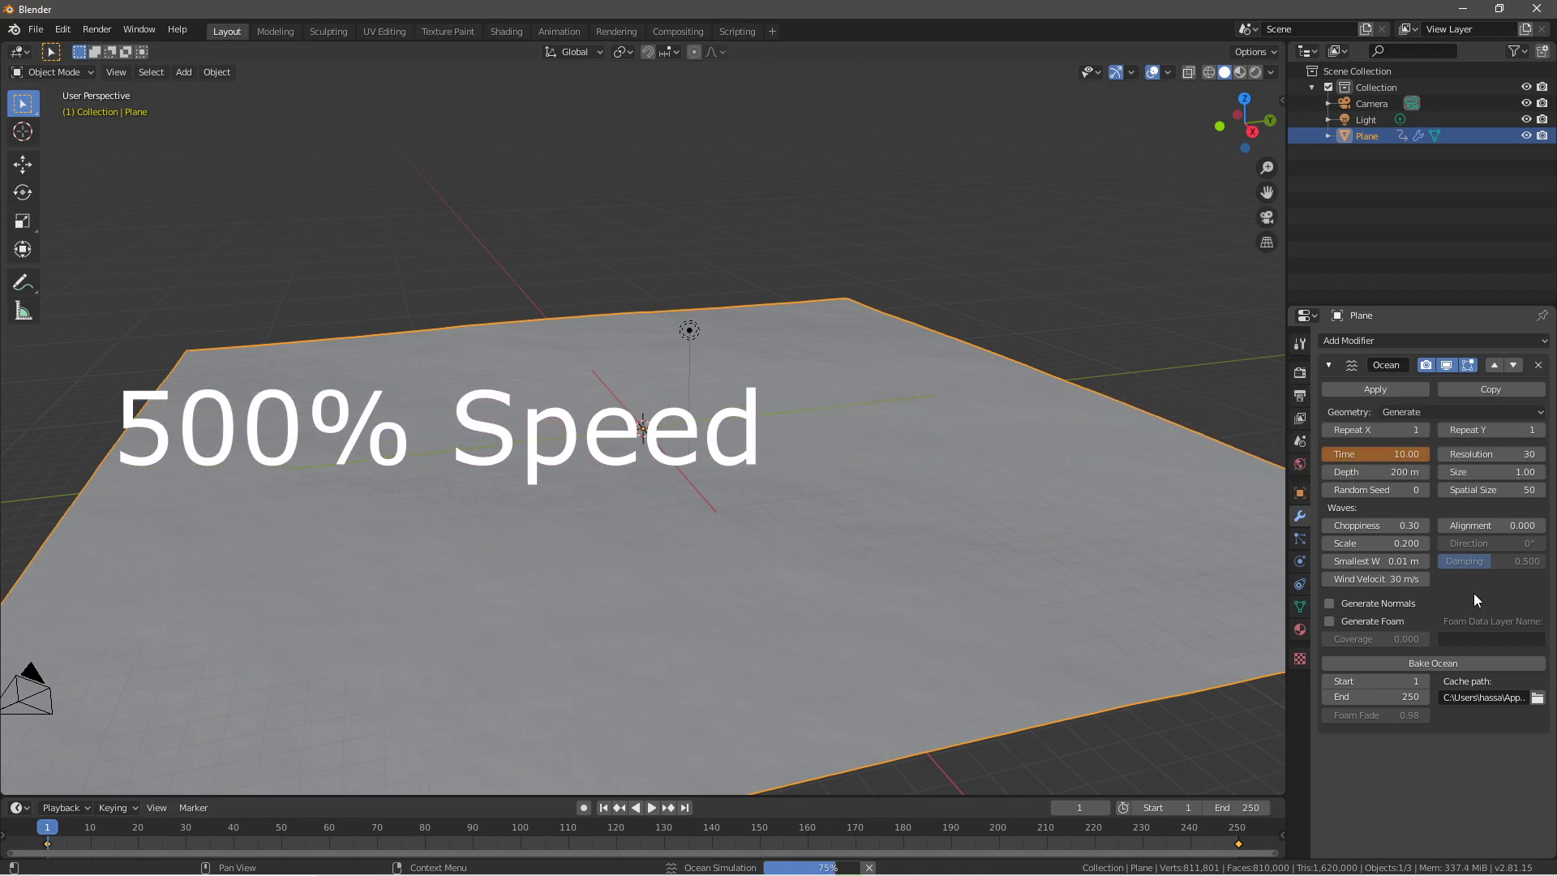
mouse_move(850, 567)
middle_mouse_down()
mouse_move(912, 553)
mouse_move(854, 543)
middle_mouse_up()
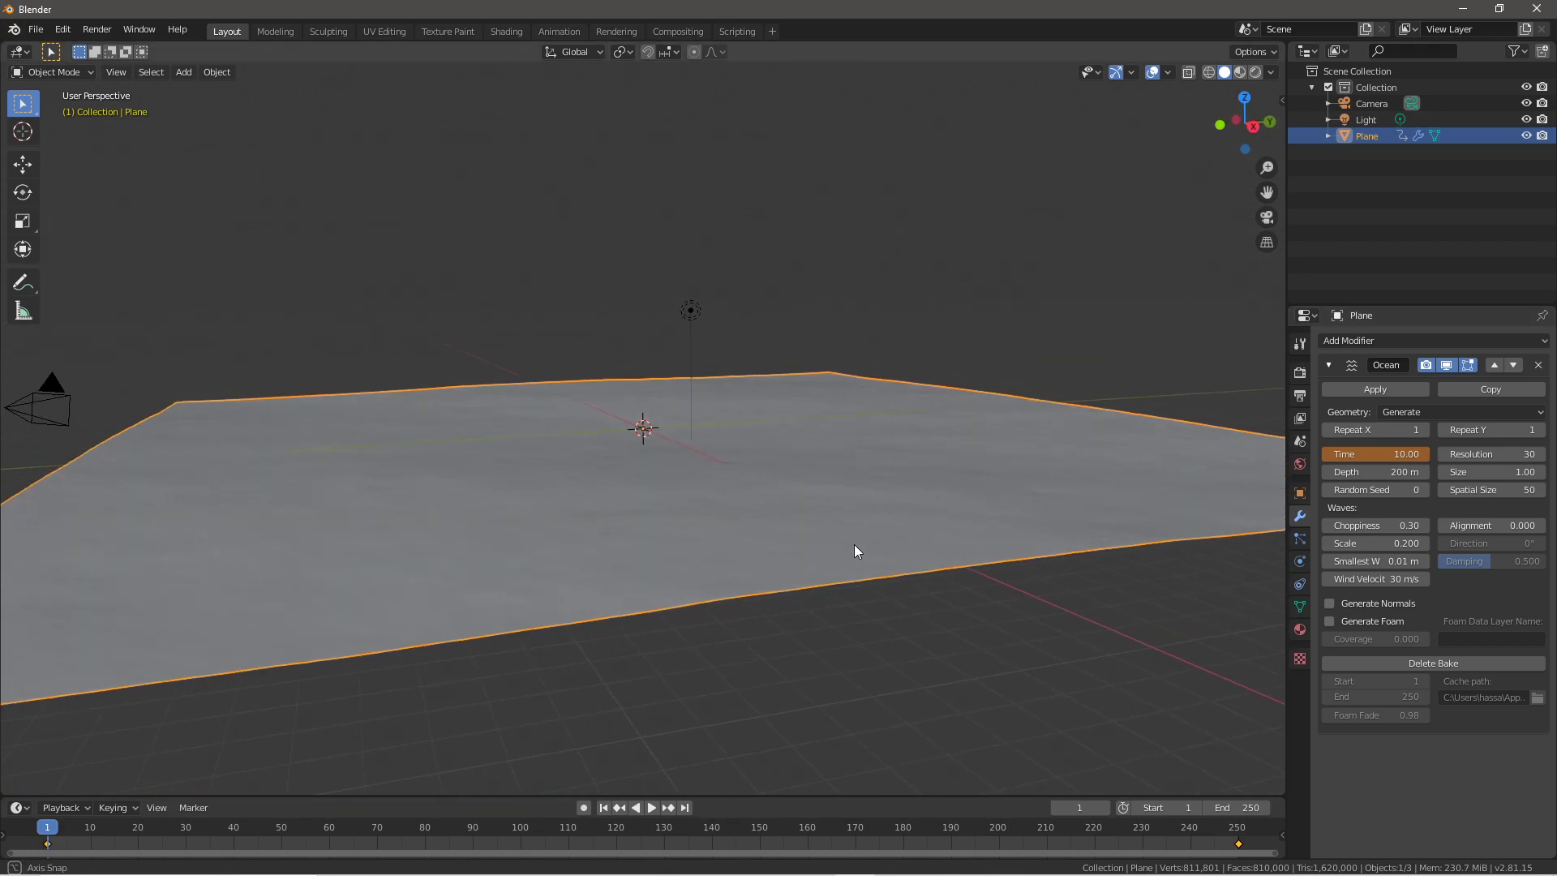
left_click(1301, 631)
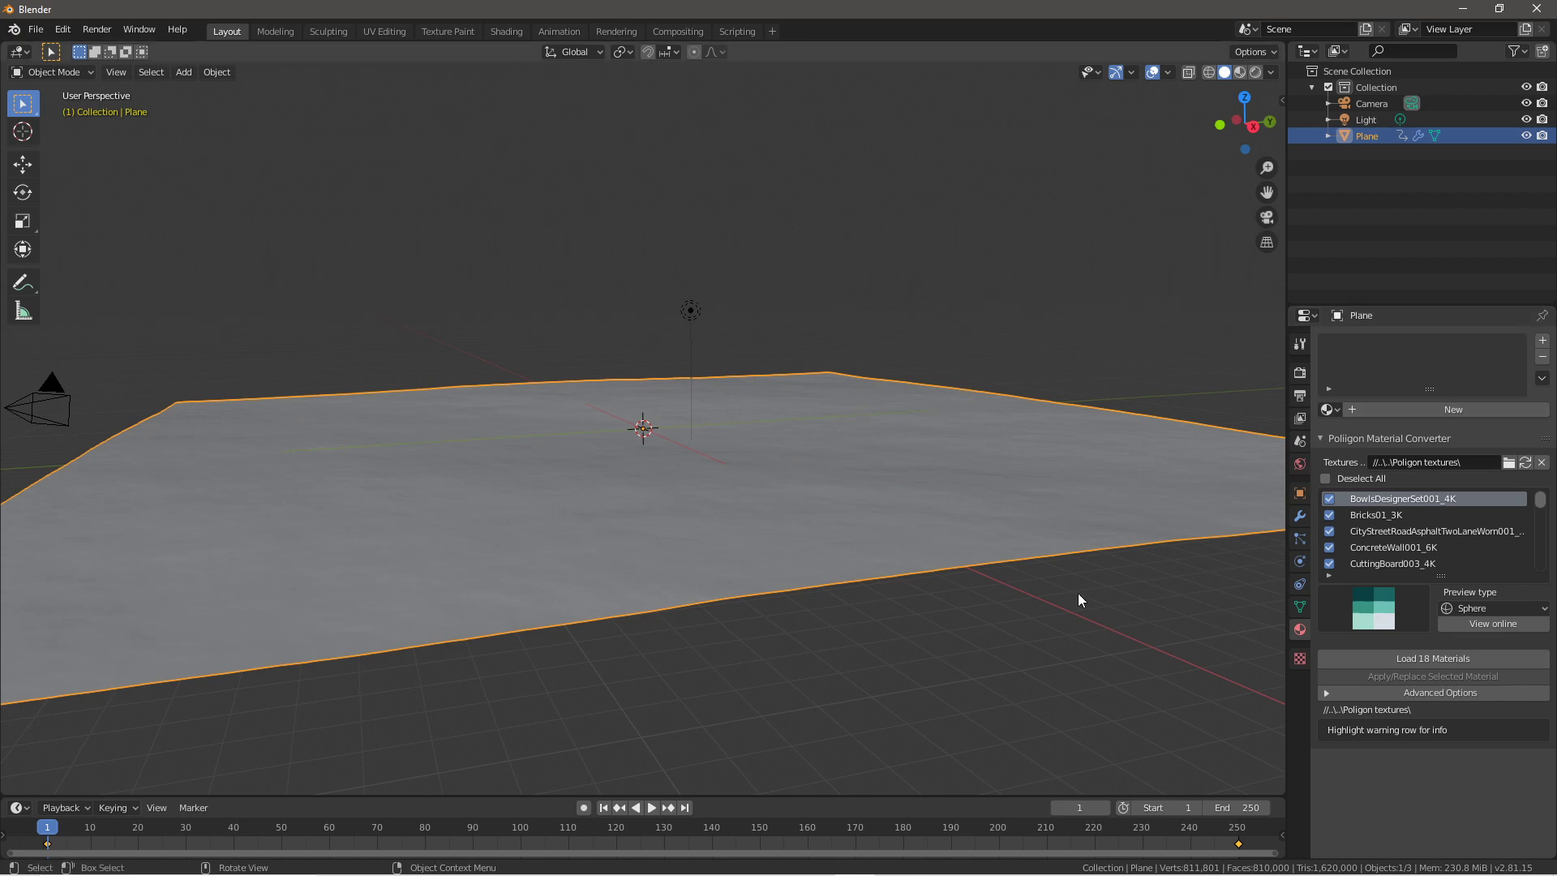
Create a new material for the plane with a Glass BSDF surface
left_click(1437, 413)
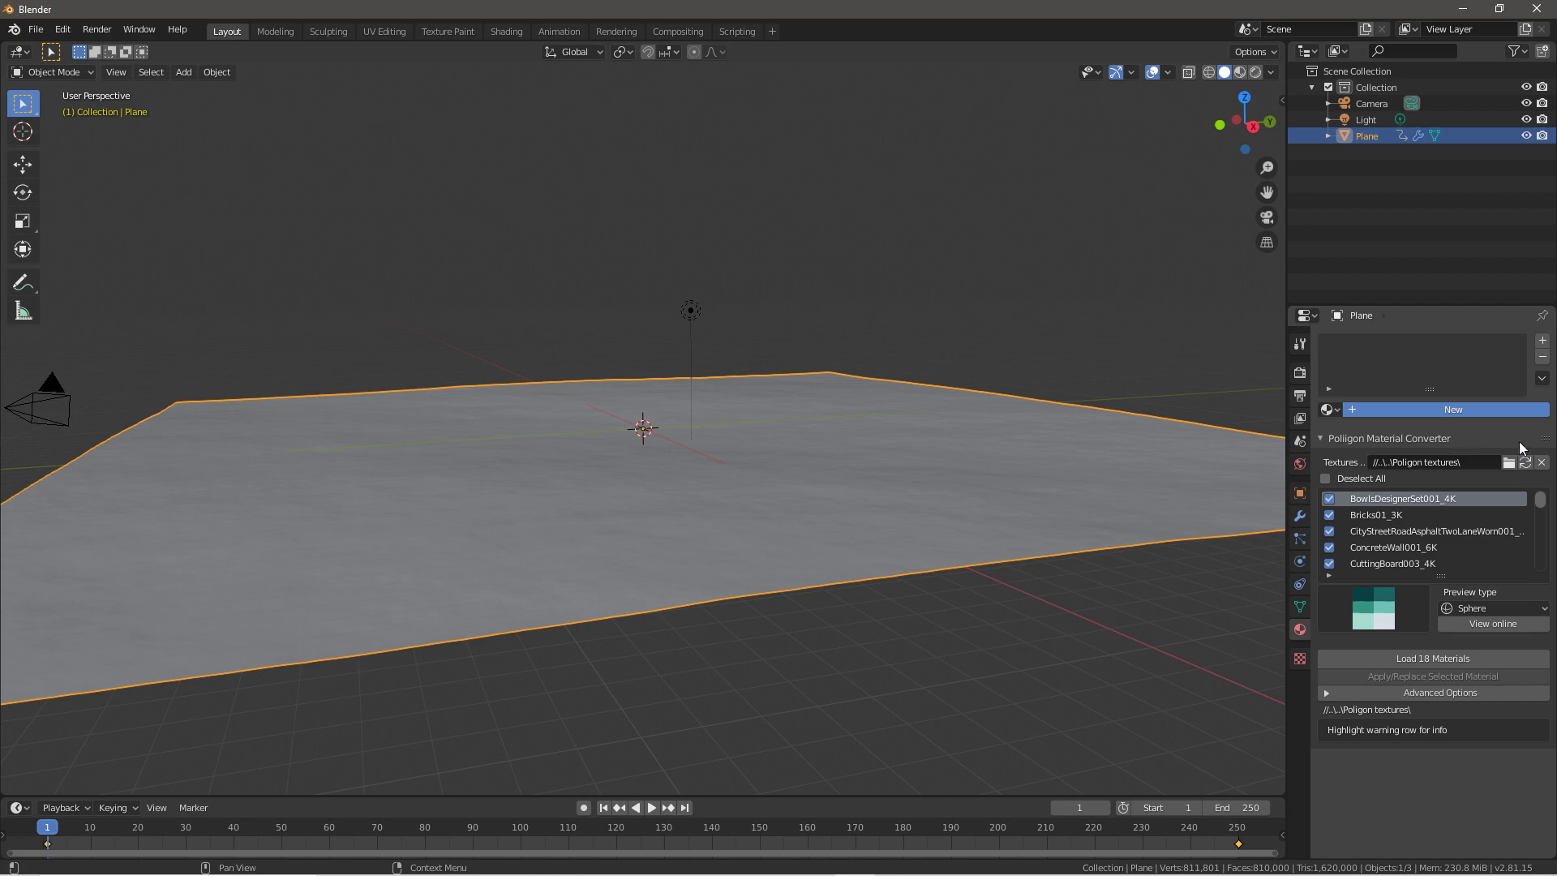
left_click(1491, 512)
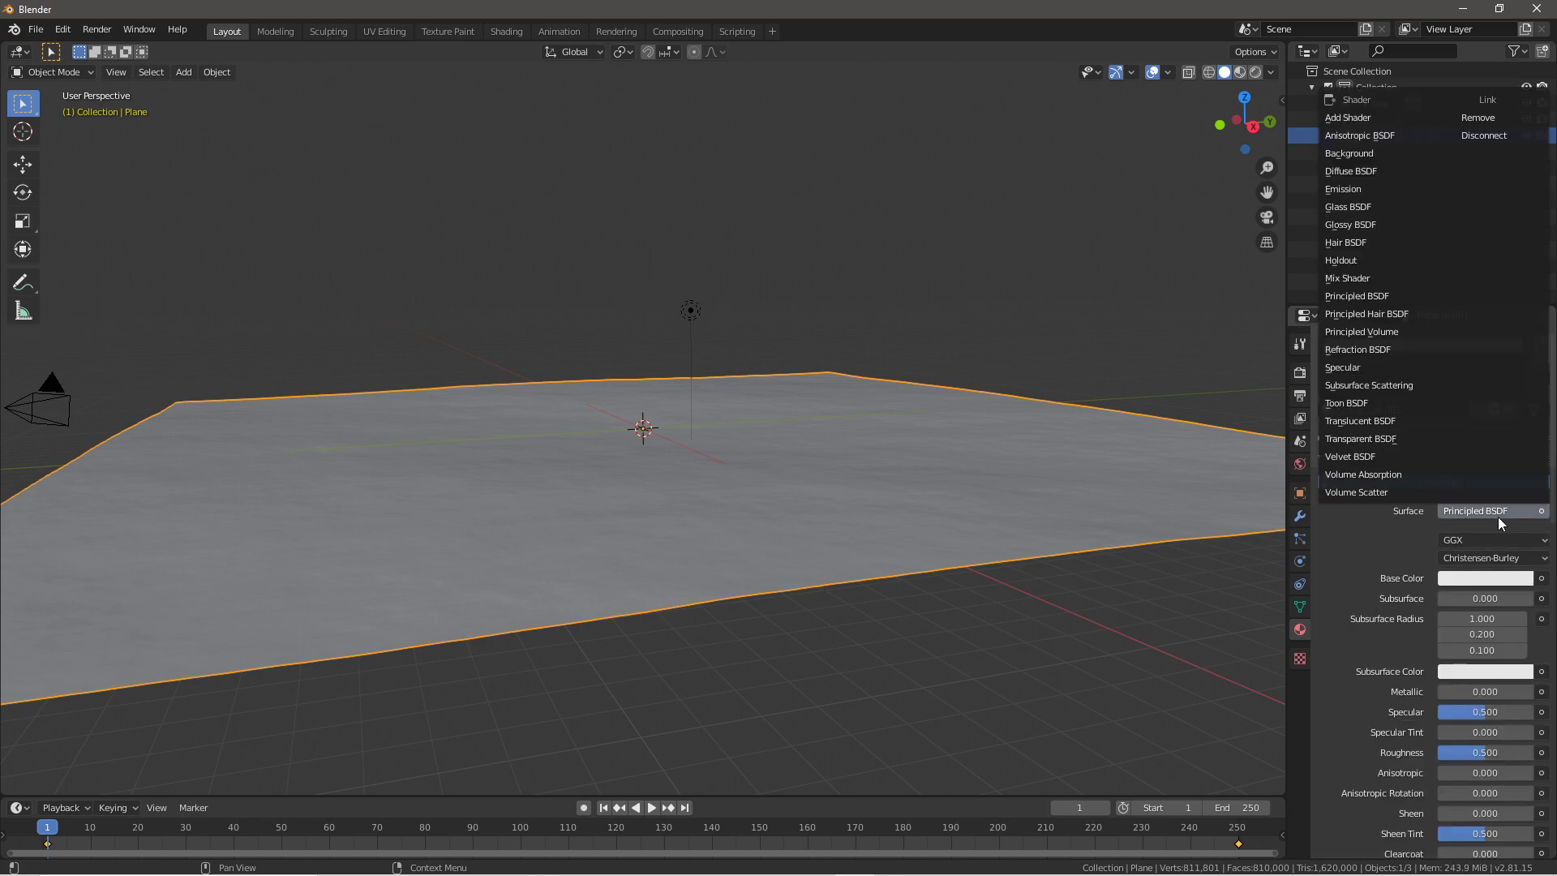
left_click(1383, 206)
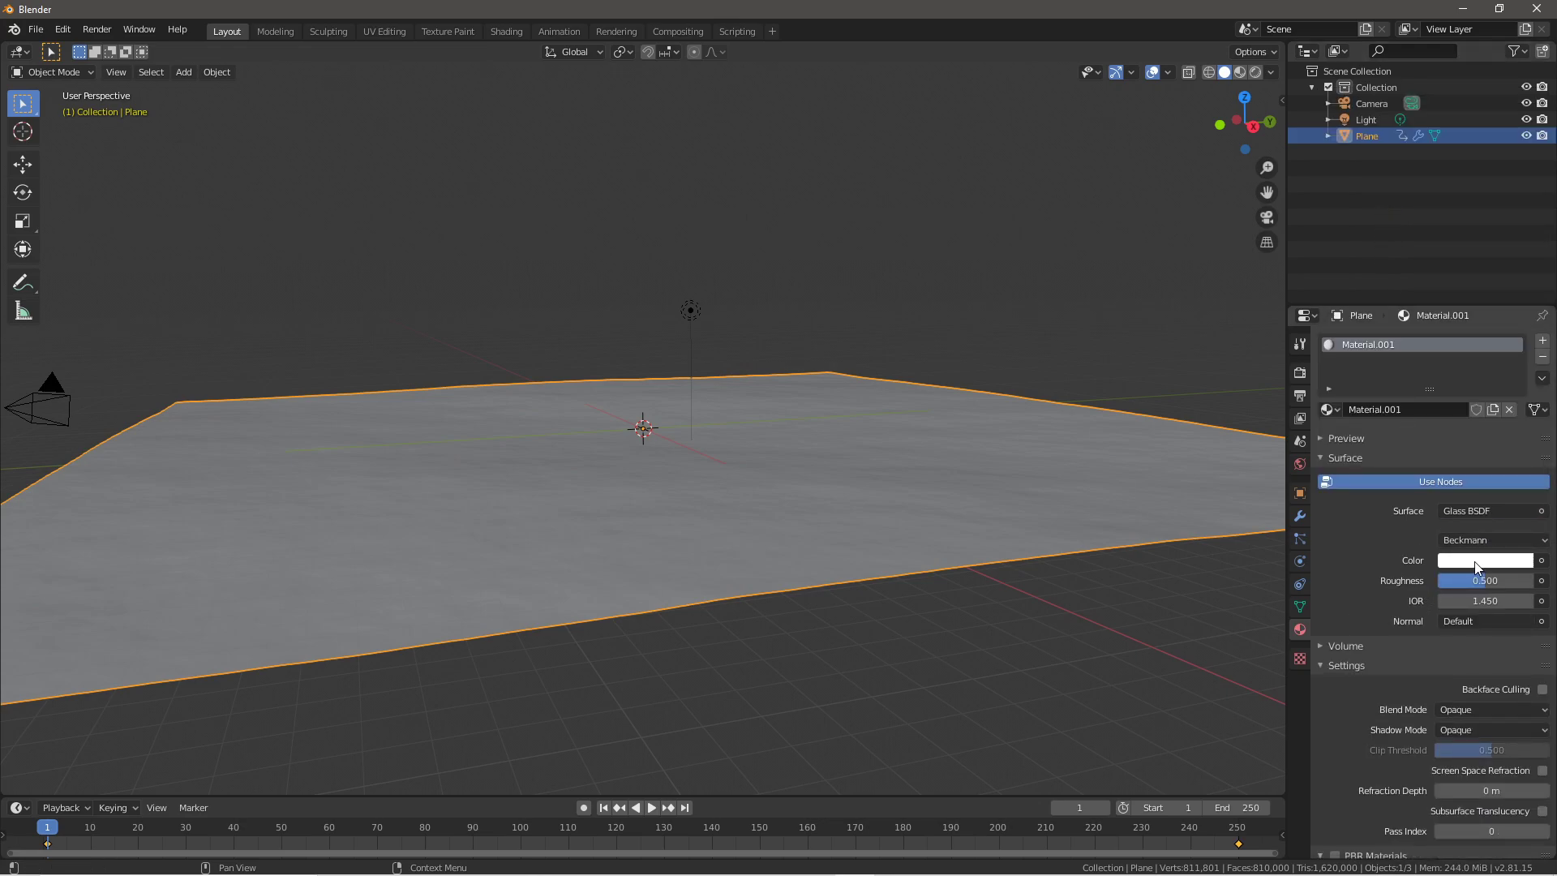
Split the viewport and turn the new area into a Shader Editor
left_click_drag(1281, 46, 289, 126)
left_click(309, 51)
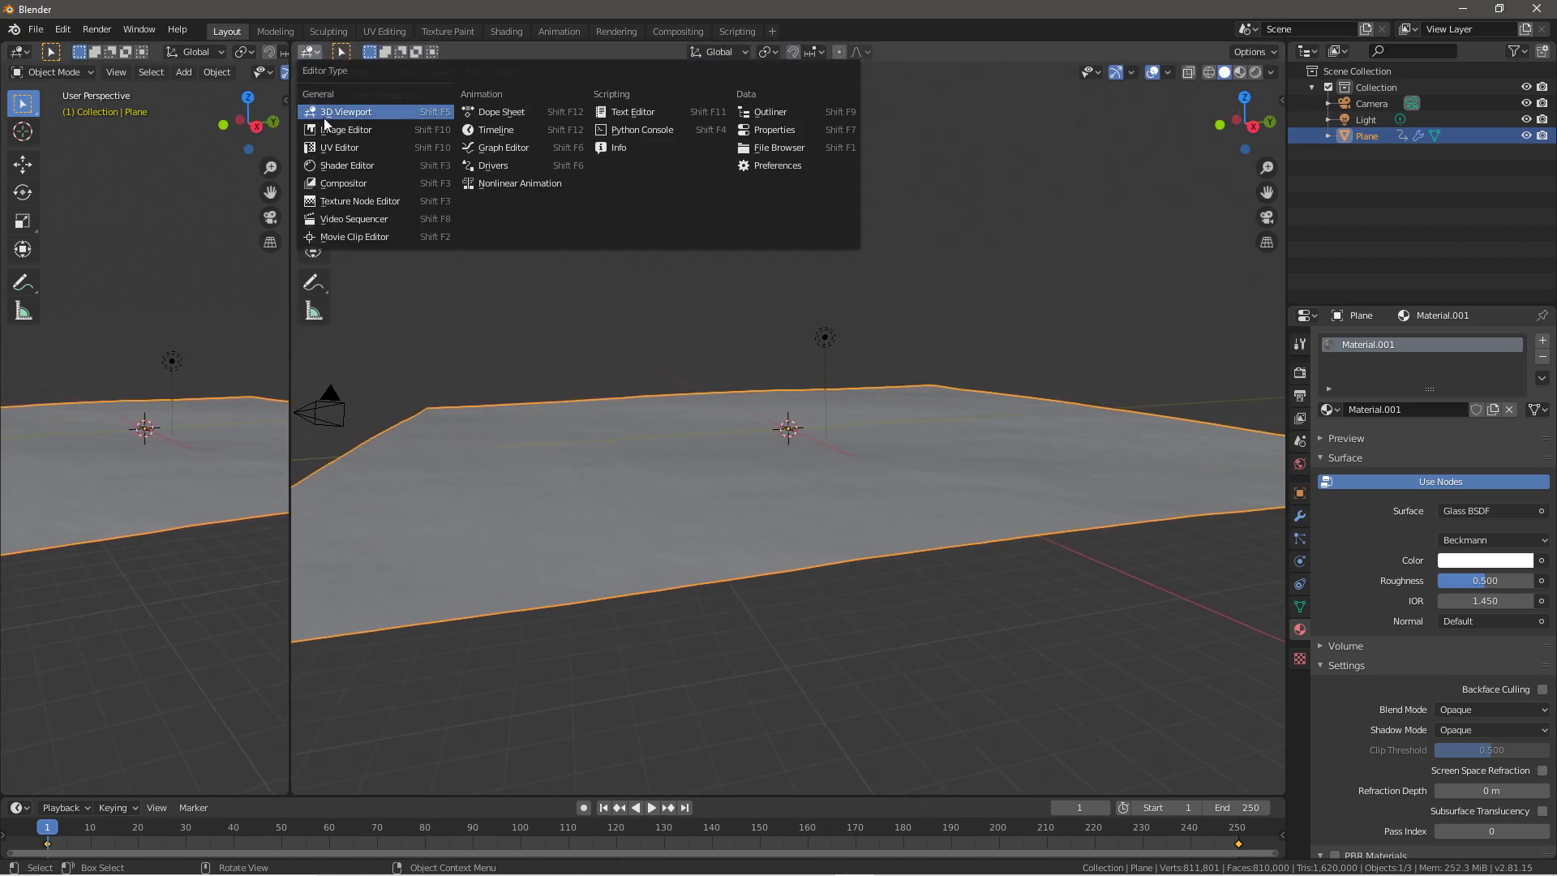
left_click(334, 167)
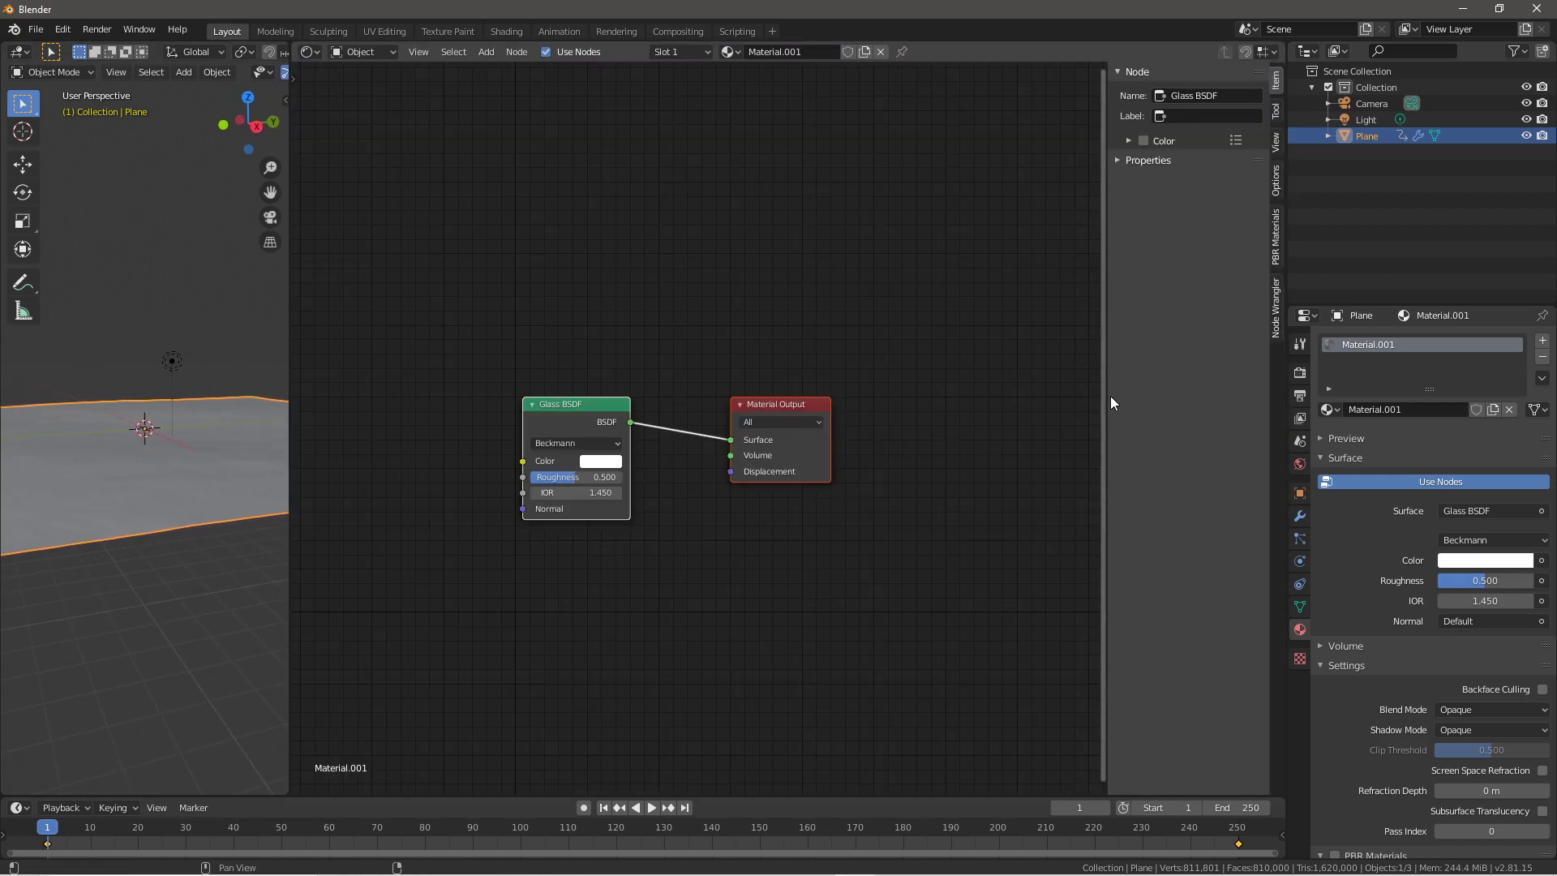
Hide the sidebar and duplicate the Glass BSDF node below the original
key("n")
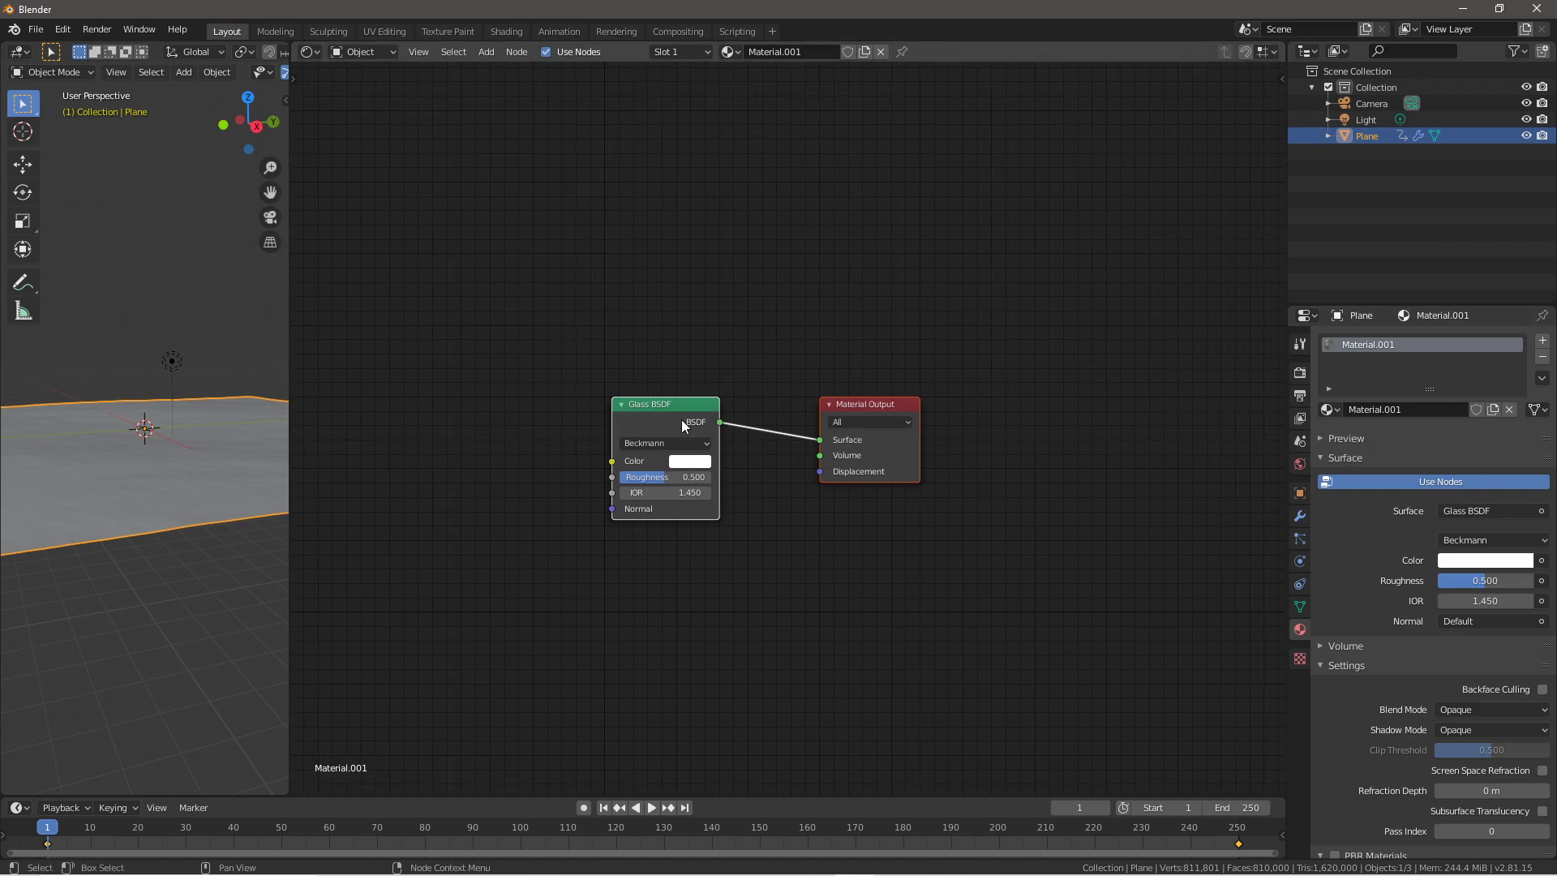
left_click_drag(671, 417, 613, 341)
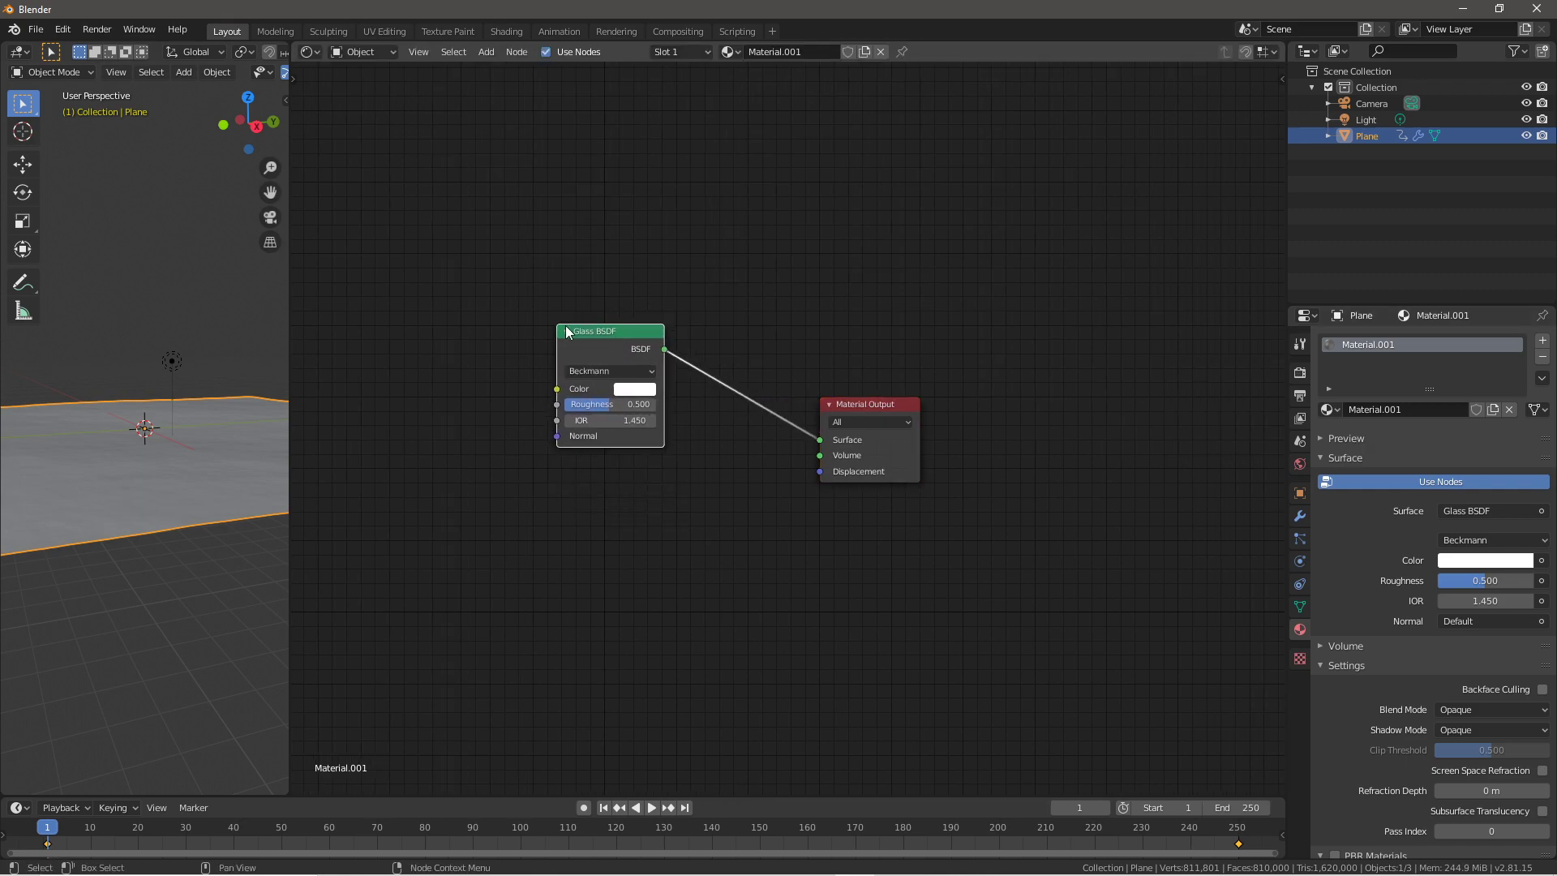
key("shift+d")
left_click(591, 483)
Insert a Mix Shader before the Material Output and connect the second Glass BSDF
key("shift+a")
left_click(795, 333)
type("mix")
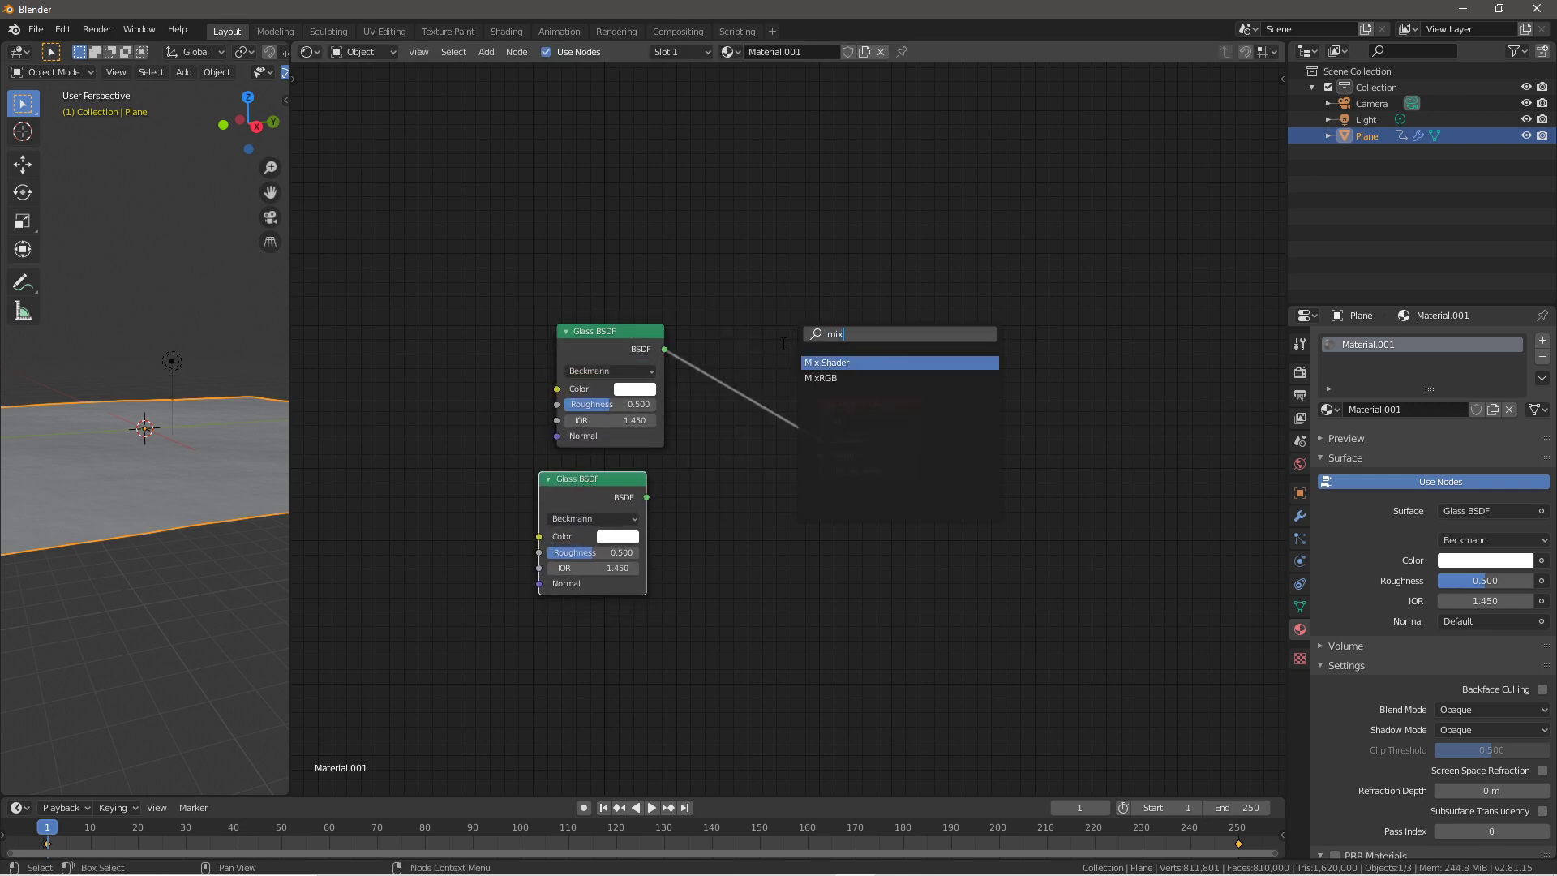
left_click(844, 363)
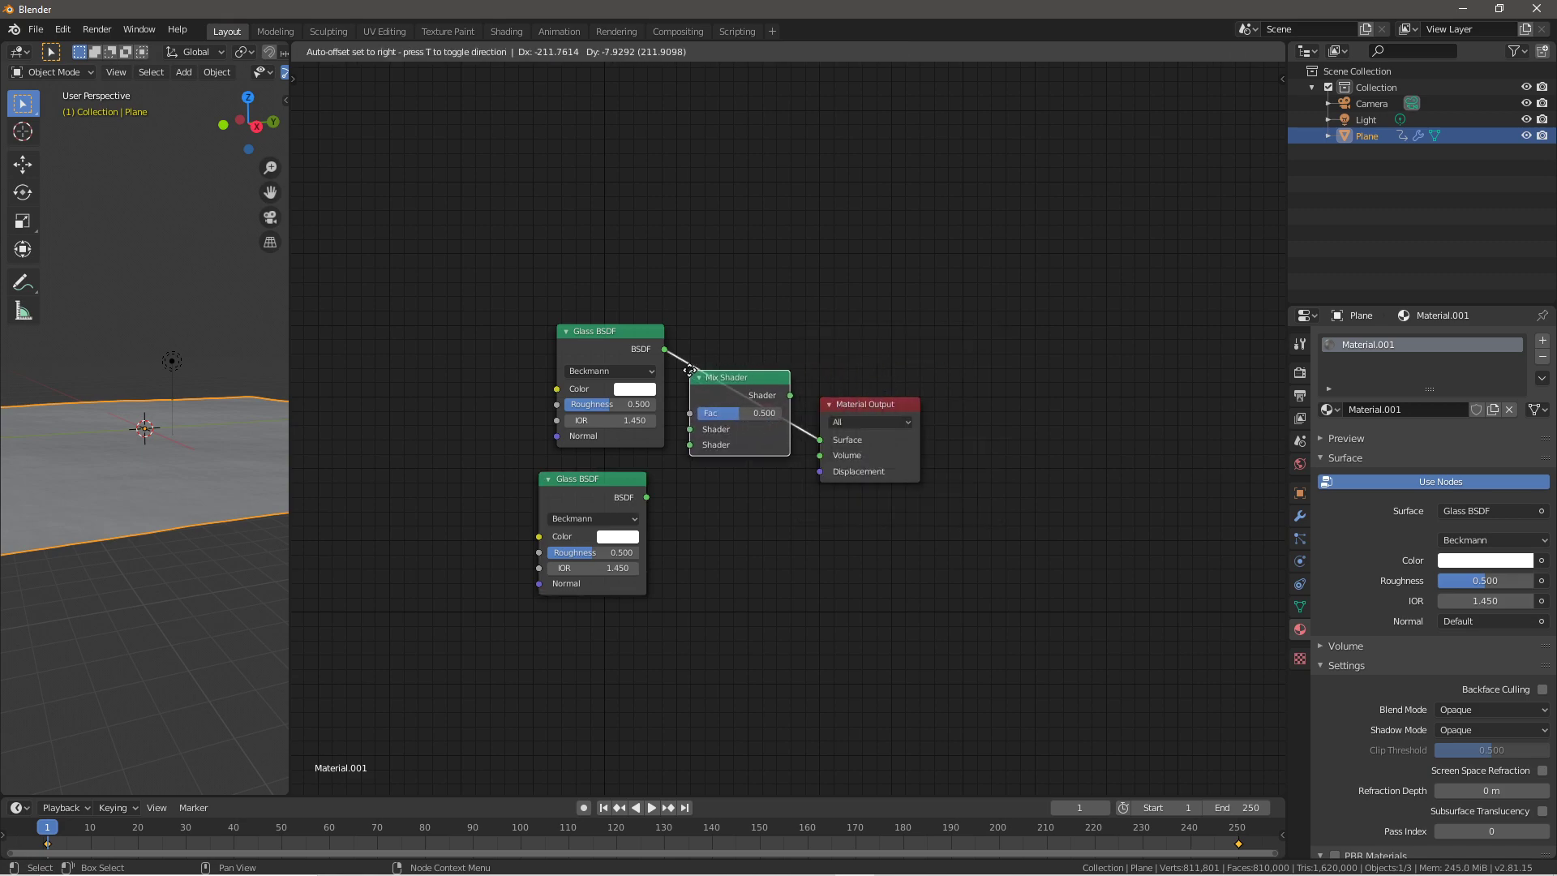
left_click(727, 459)
left_click_drag(646, 497, 722, 445)
Tint the upper glass dark blue, the lower green, and set Mix Fac to 0.300
left_click(635, 391)
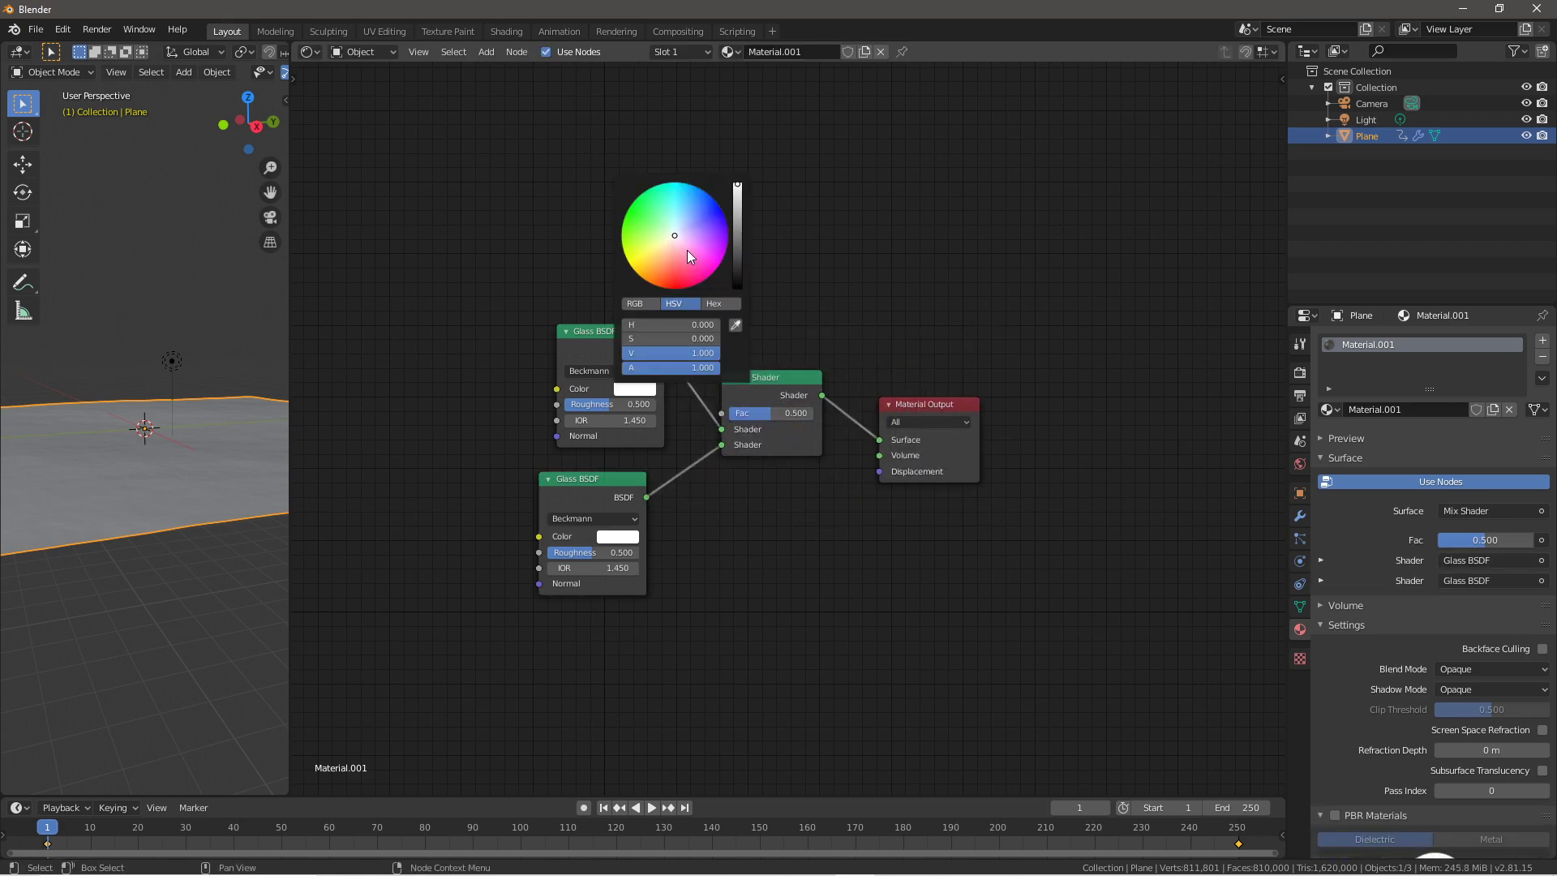
left_click_drag(670, 233, 739, 243)
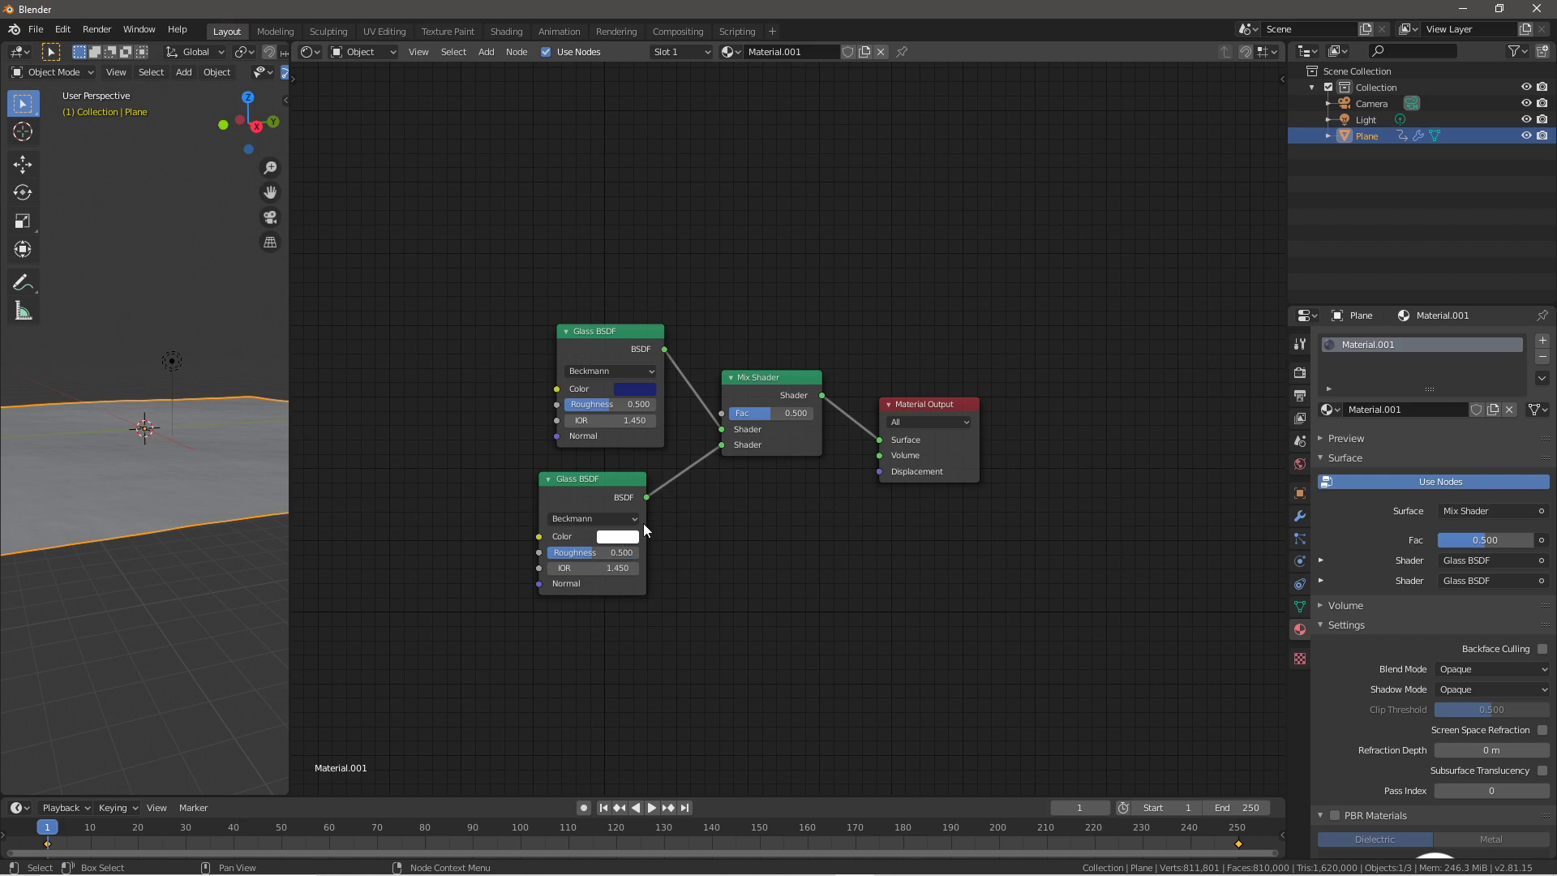
left_click(621, 537)
left_click_drag(664, 381, 638, 372)
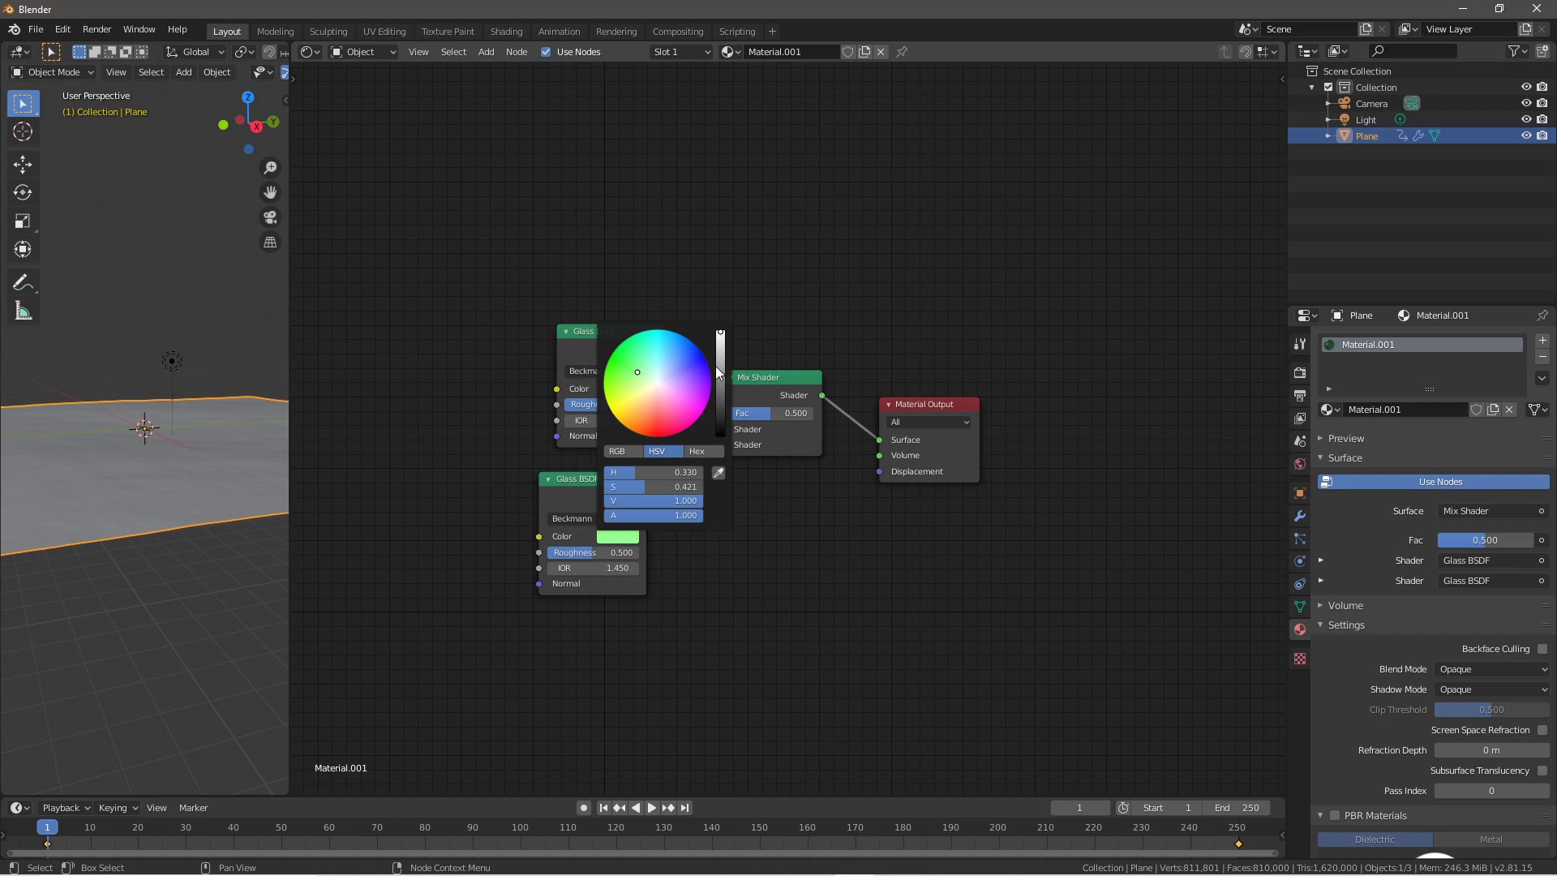
left_click(720, 372)
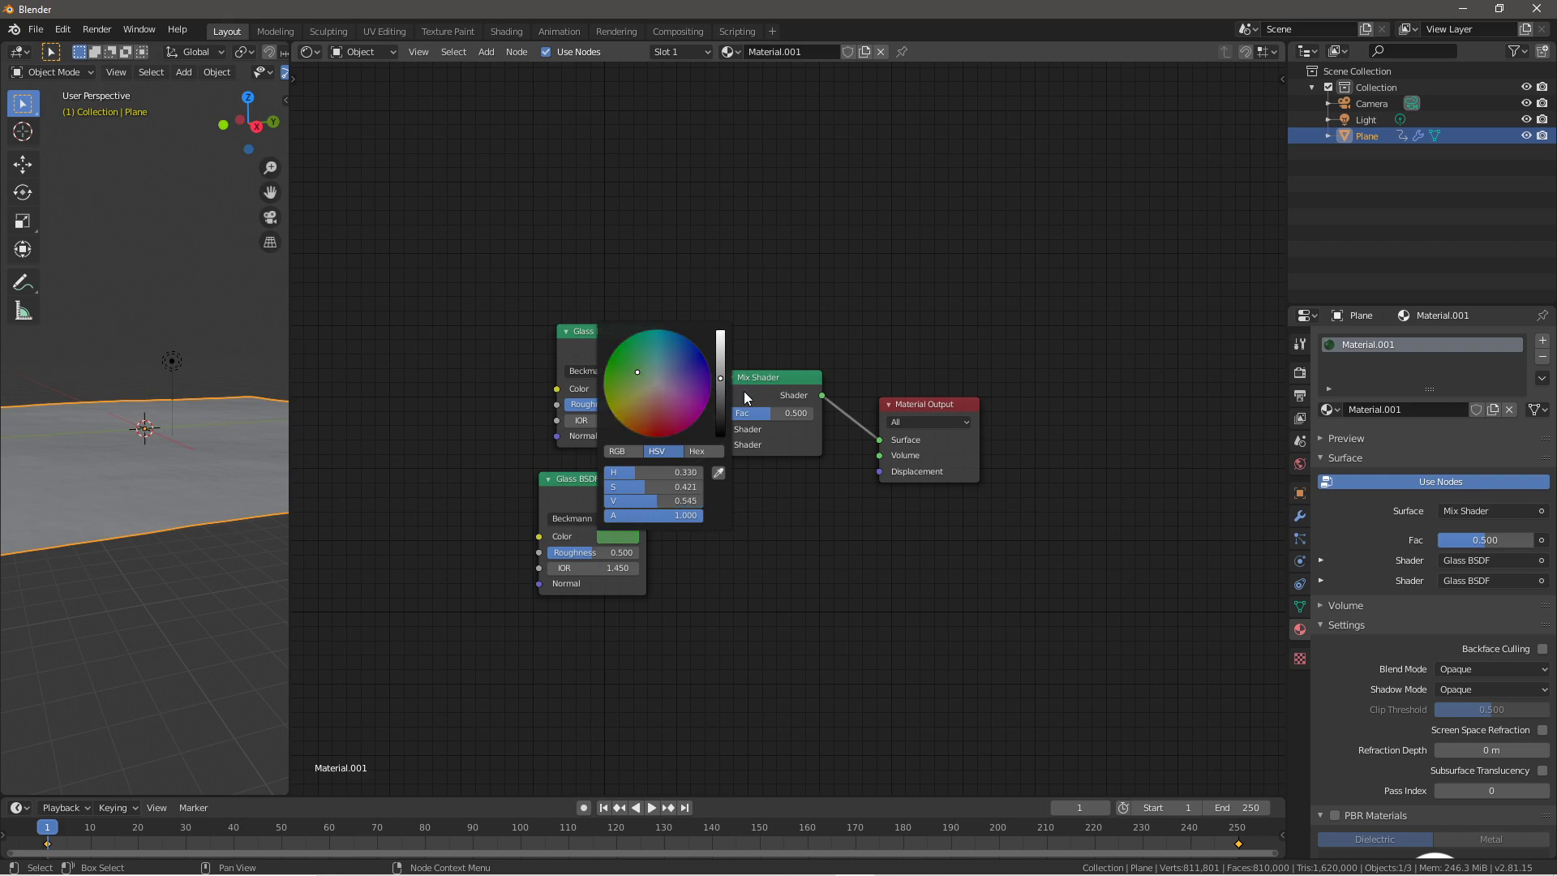
left_click_drag(777, 410, 751, 411)
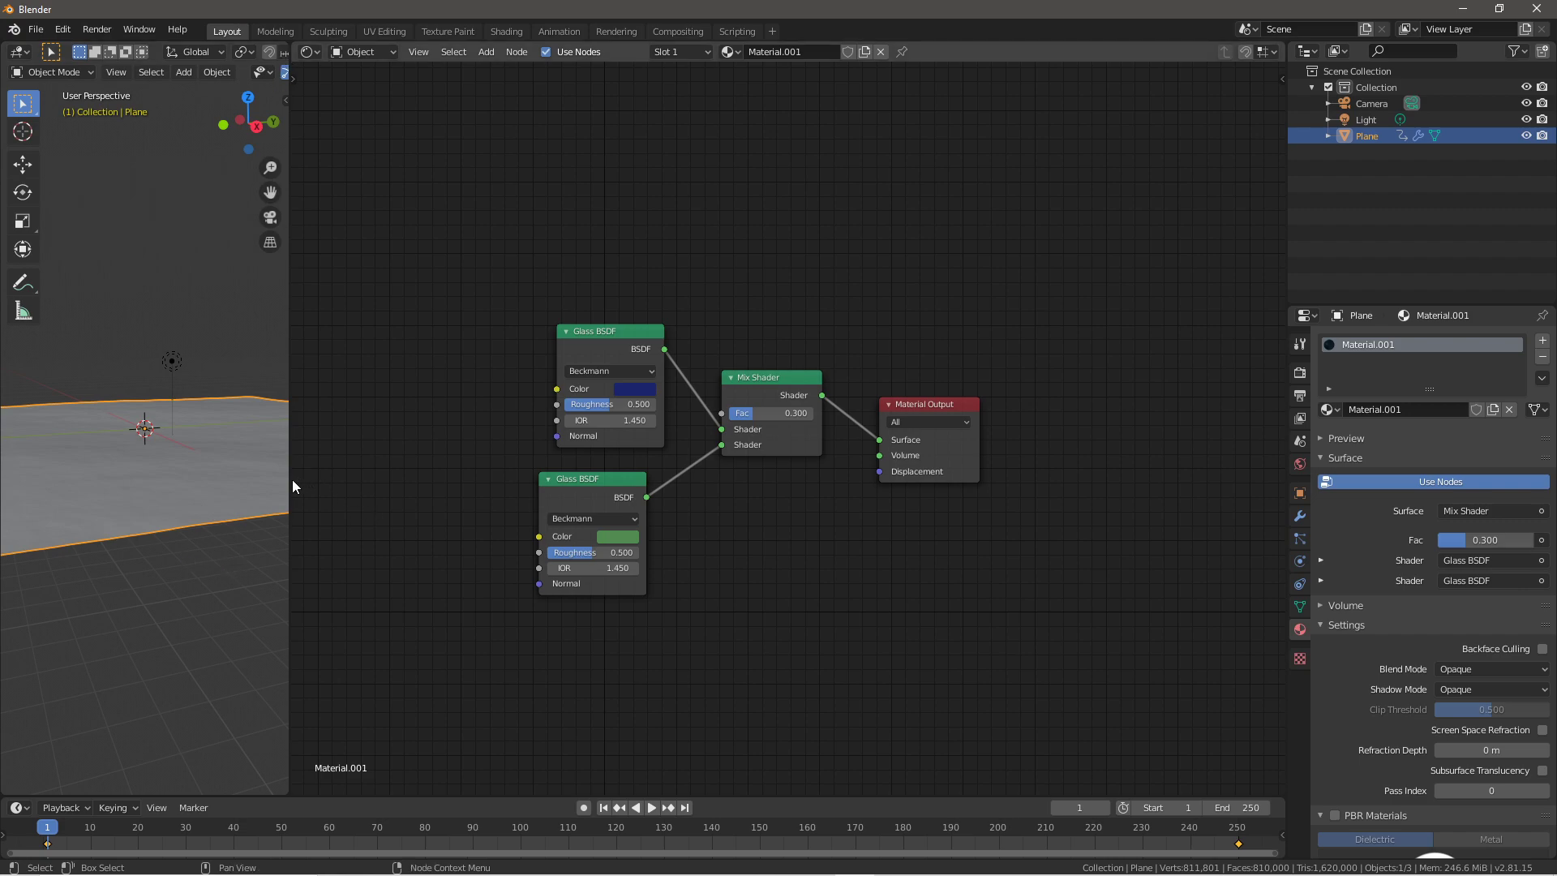
left_click_drag(290, 485, 894, 537)
Preview the glass ocean in Rendered viewport shading
key("z")
left_click(259, 469)
mouse_move(412, 436)
middle_mouse_down()
mouse_move(483, 563)
mouse_move(448, 584)
mouse_move(275, 580)
mouse_move(511, 605)
mouse_move(418, 584)
mouse_move(483, 593)
mouse_move(442, 592)
middle_mouse_up()
Switch the scene's render engine from Eevee to Cycles
left_click(1300, 373)
left_click(1452, 341)
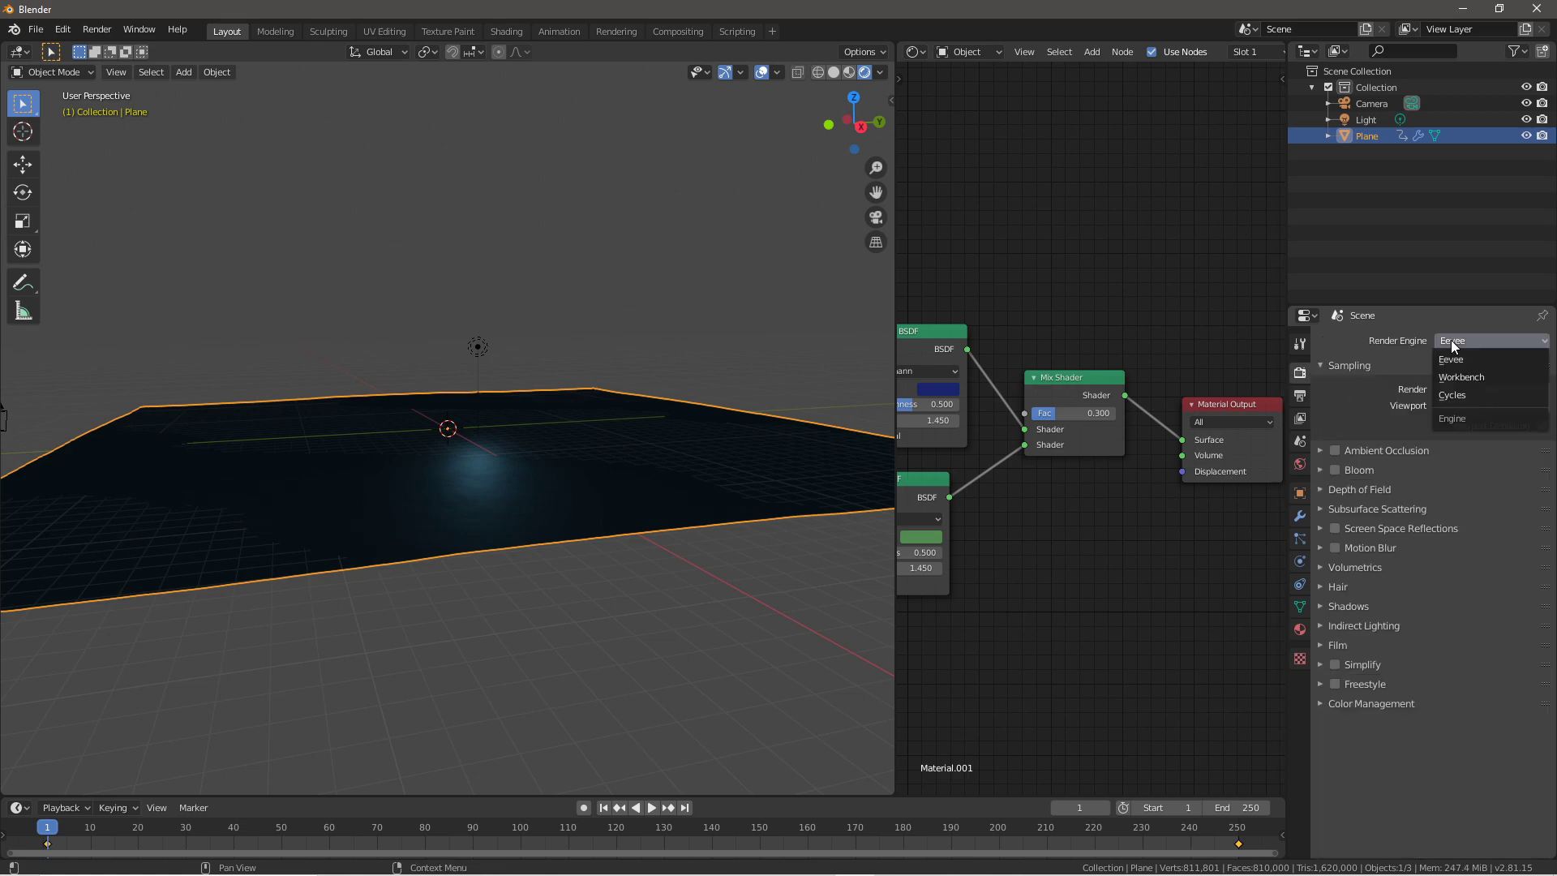
left_click(1451, 395)
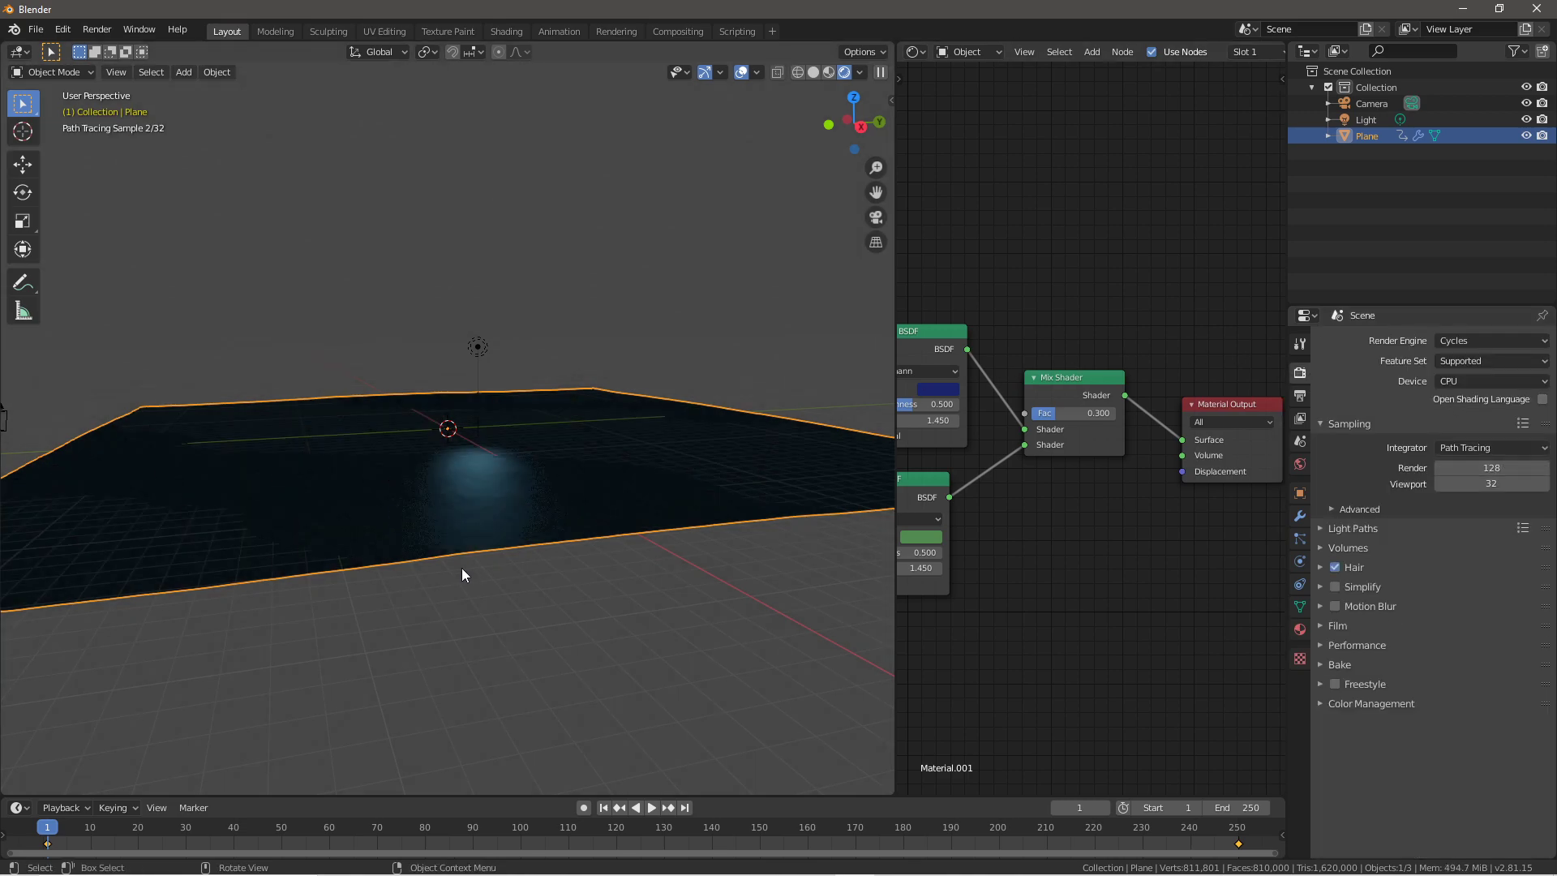
scroll(362, 531, "up", 4)
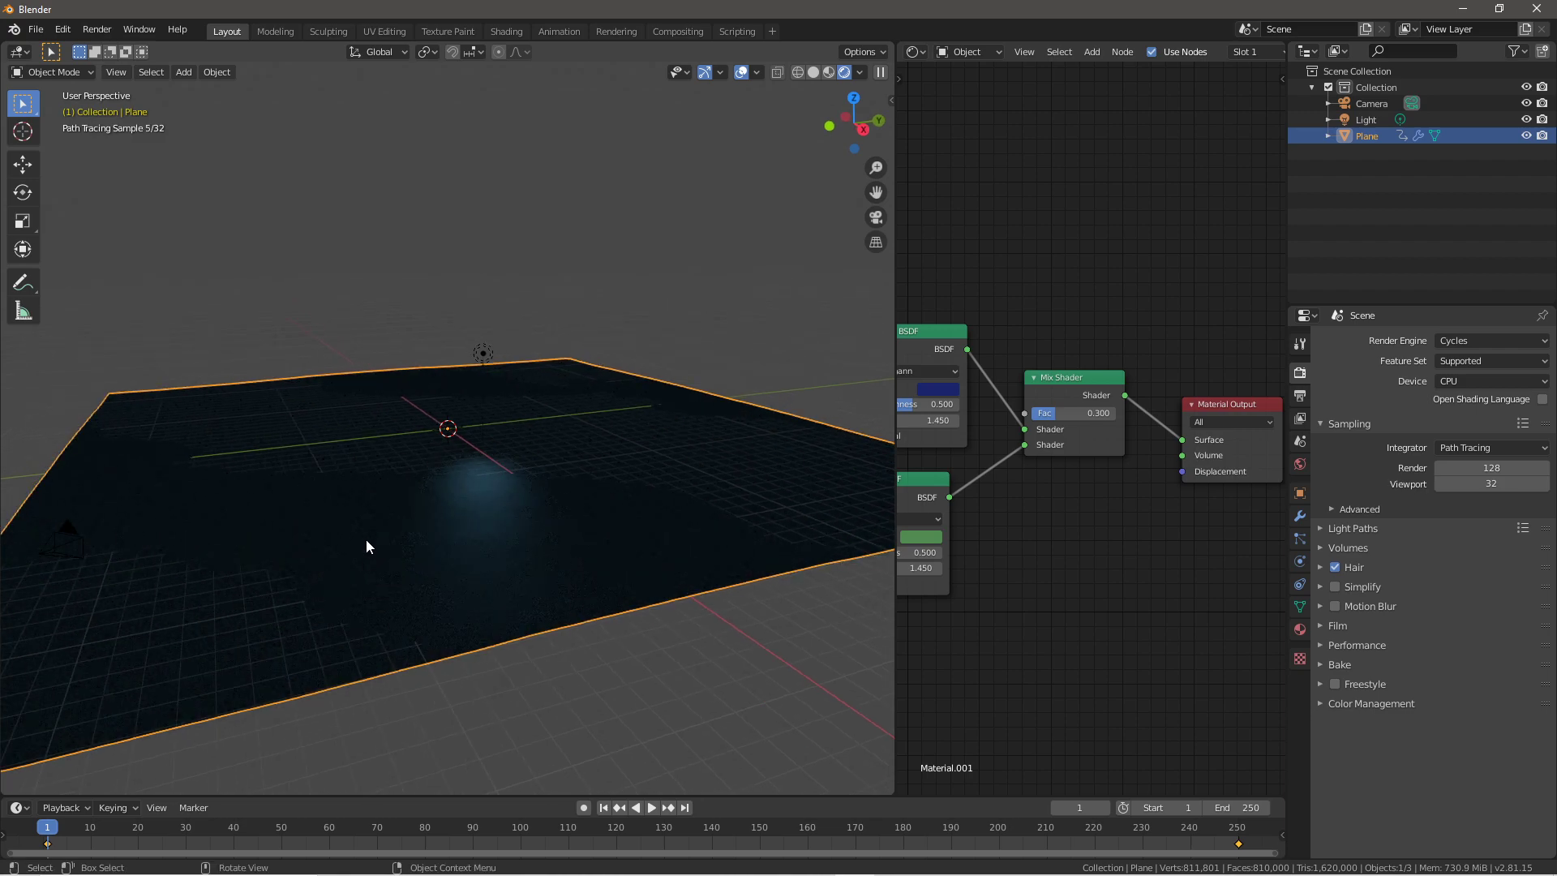
Return the viewport to Solid shading and widen the node editor
key("z")
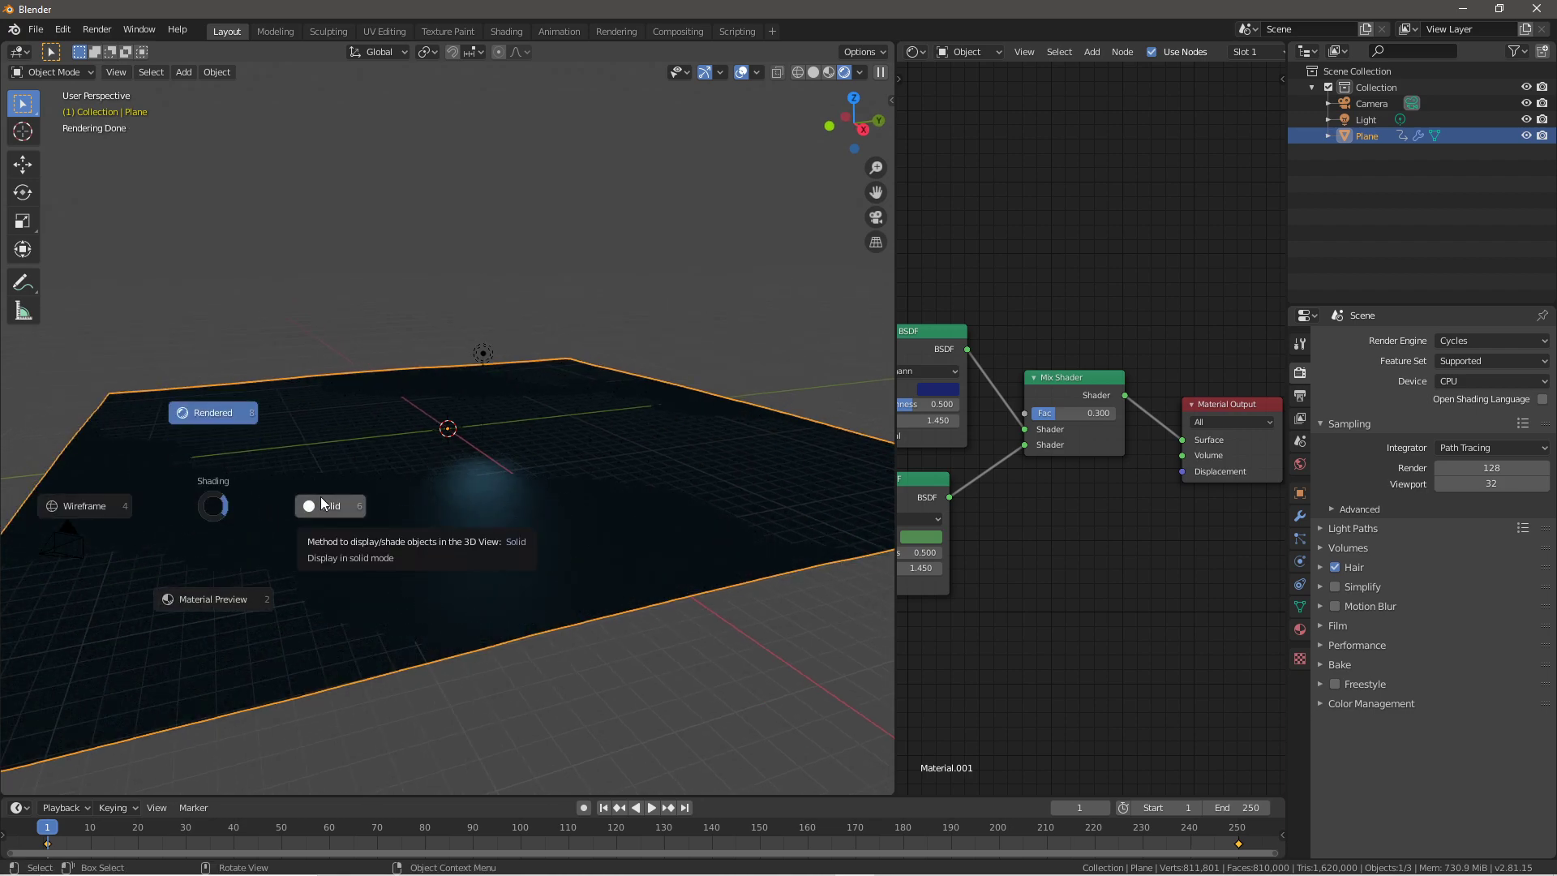
left_click(312, 507)
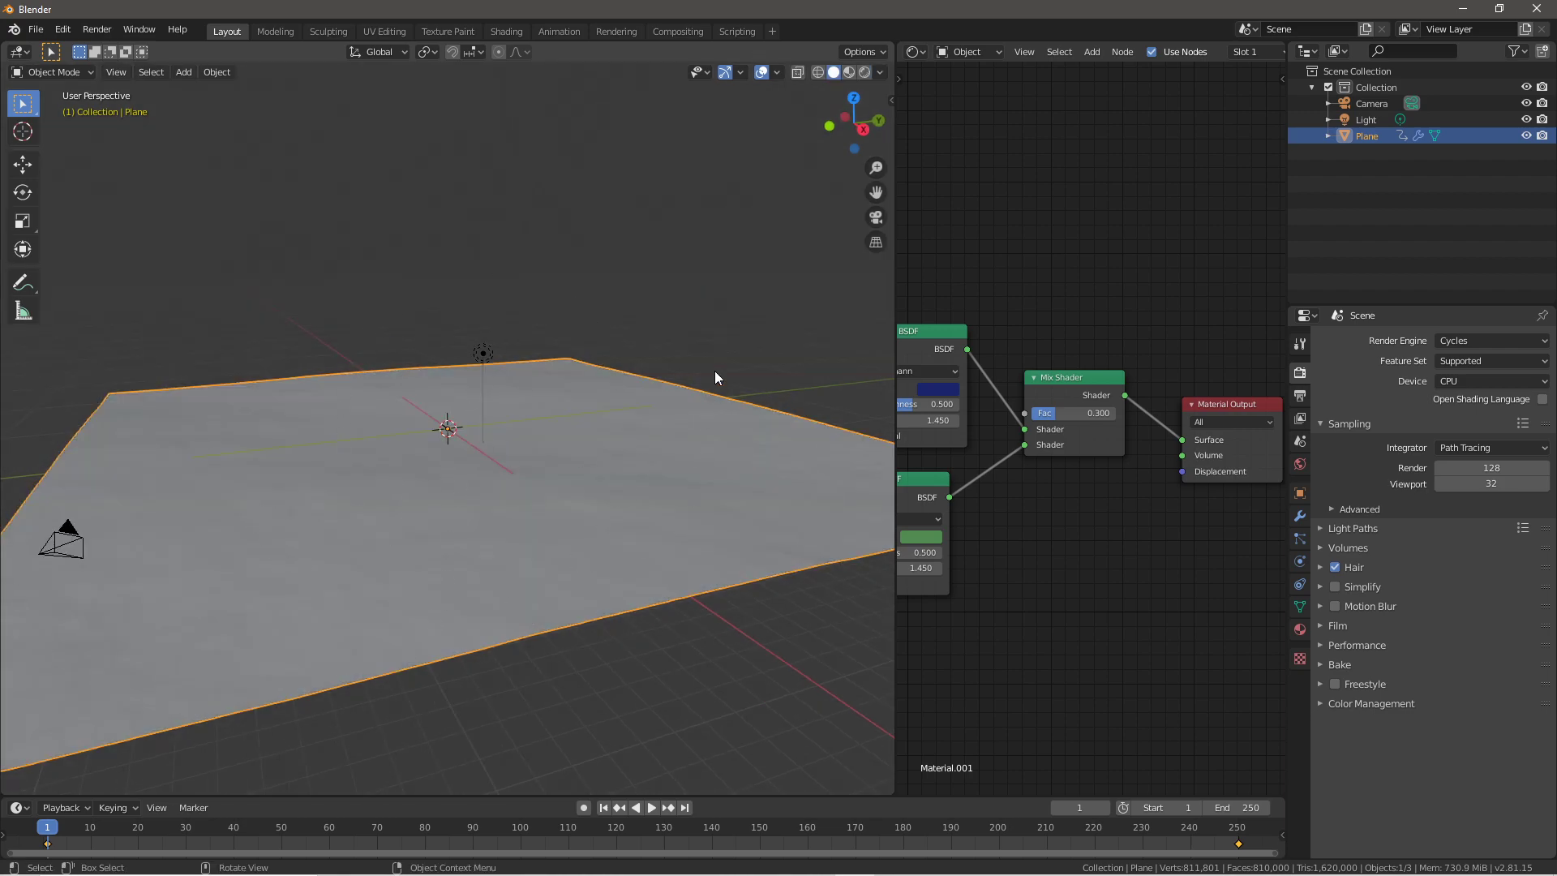
left_click_drag(894, 266, 440, 333)
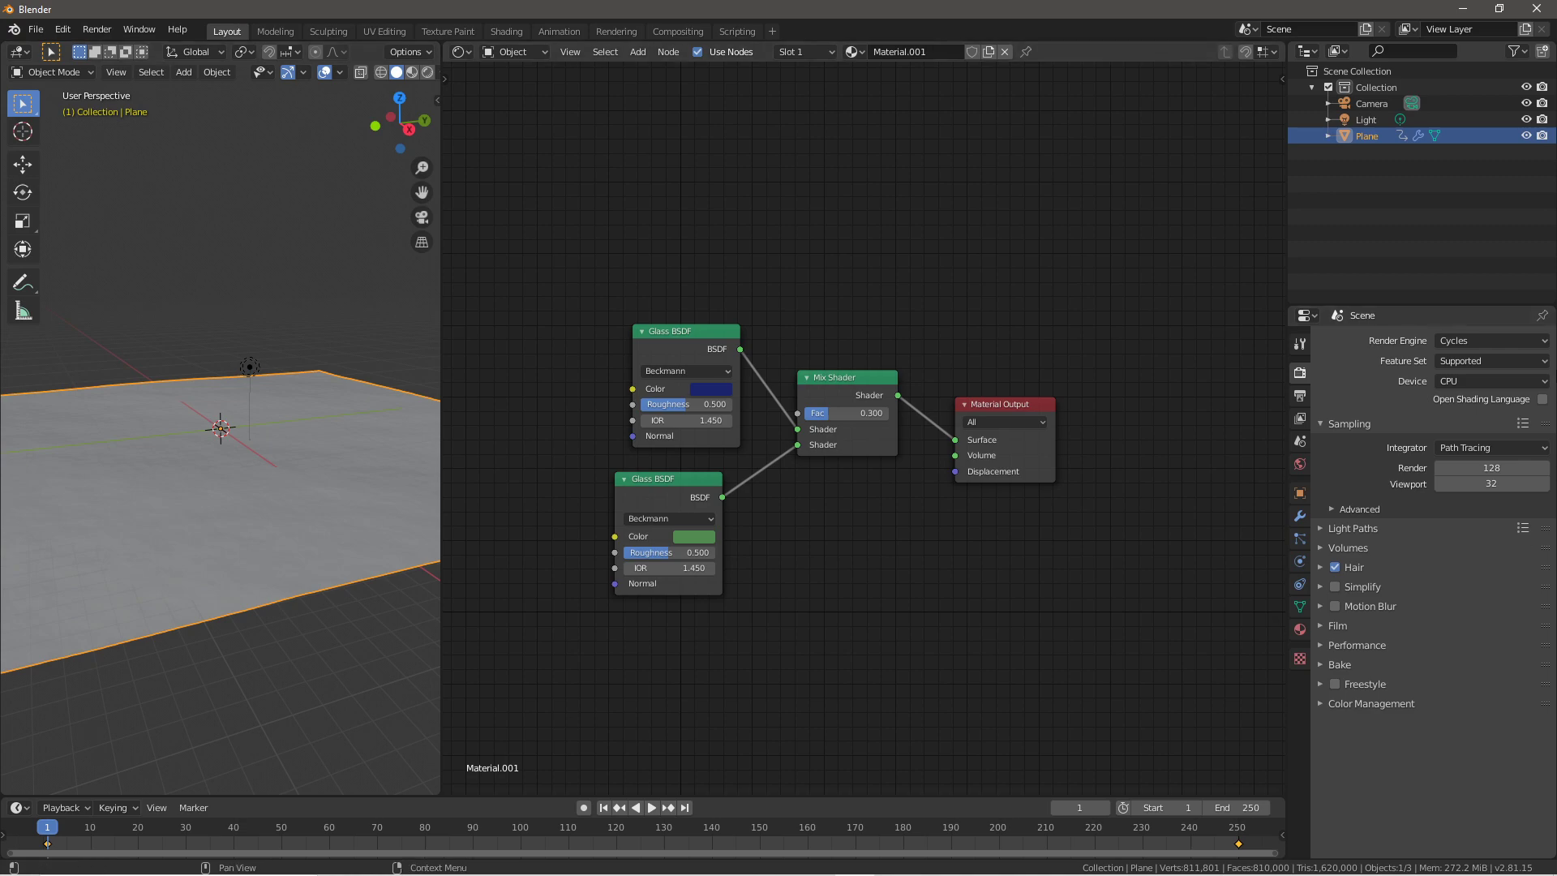
Render with GPU Compute and turn on scene Simplify
left_click(1481, 381)
left_click(1496, 419)
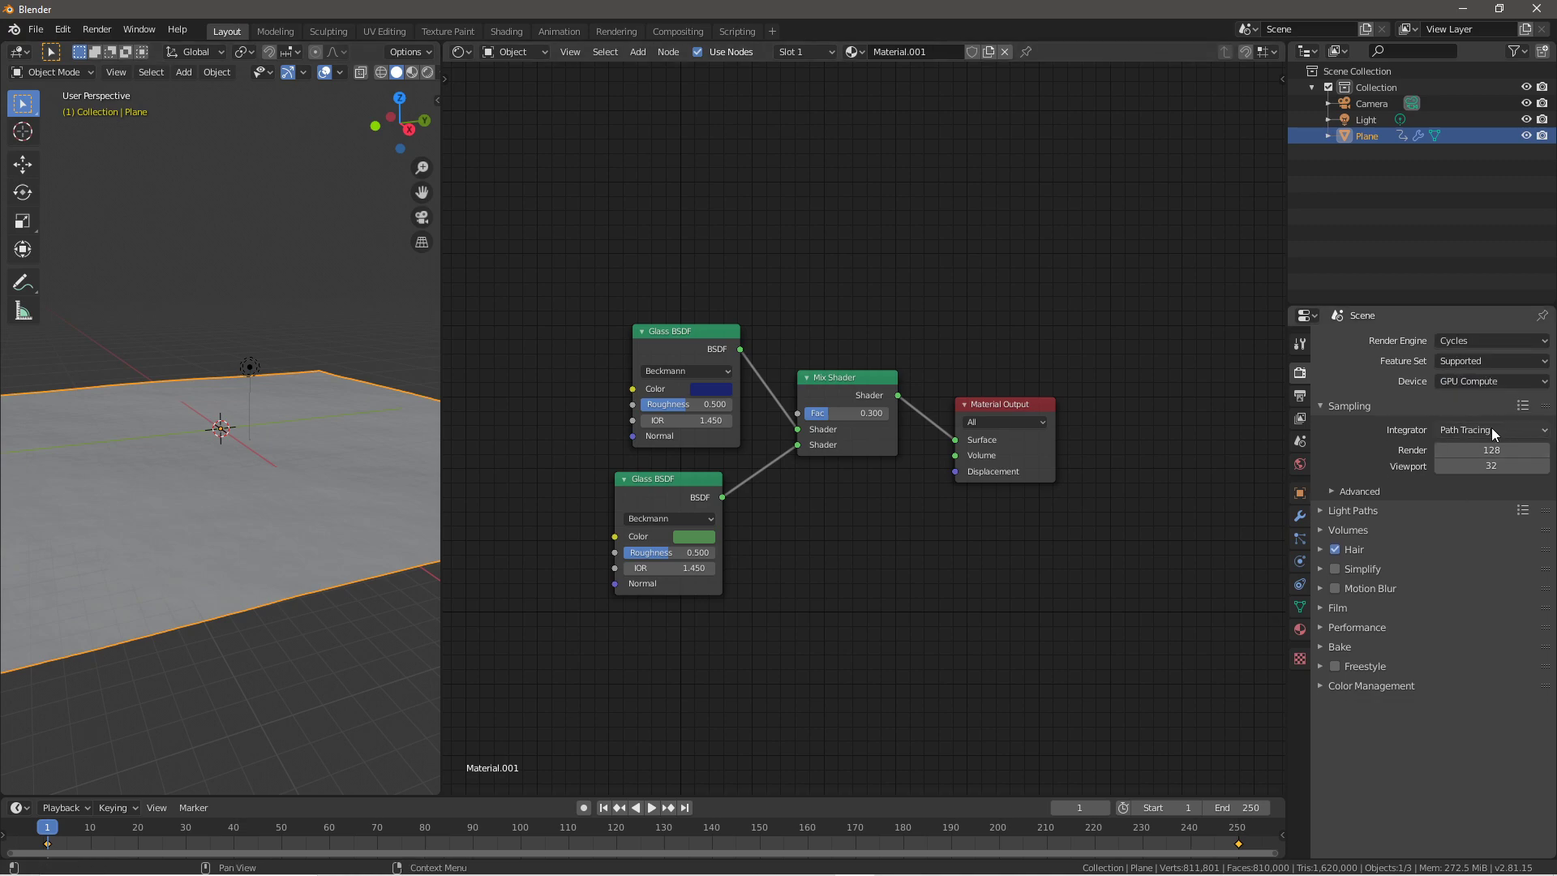
left_click(1332, 512)
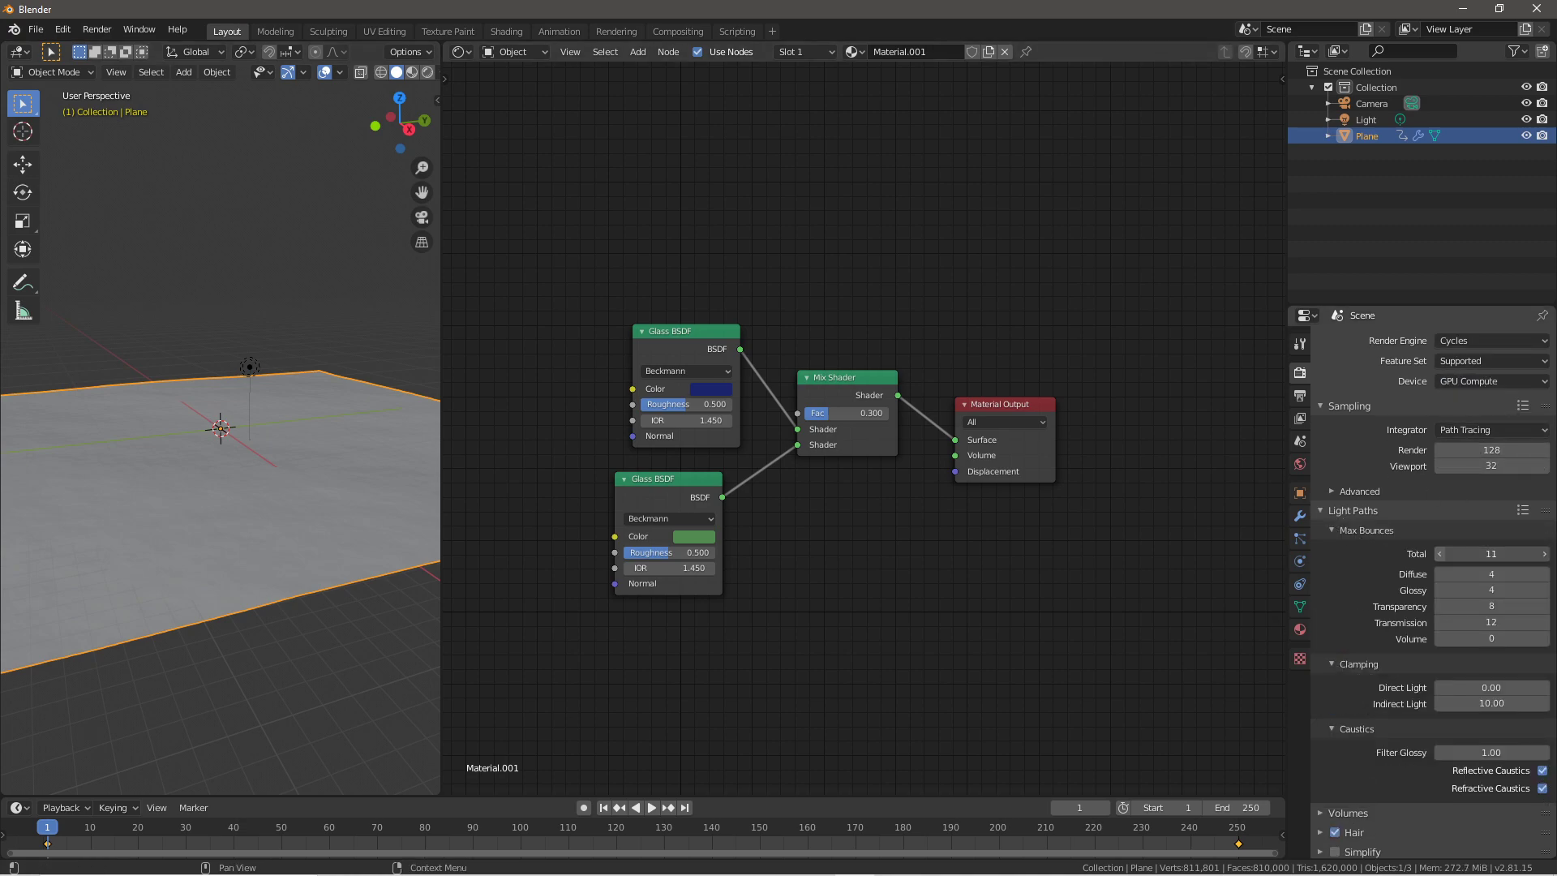
left_click(1347, 510)
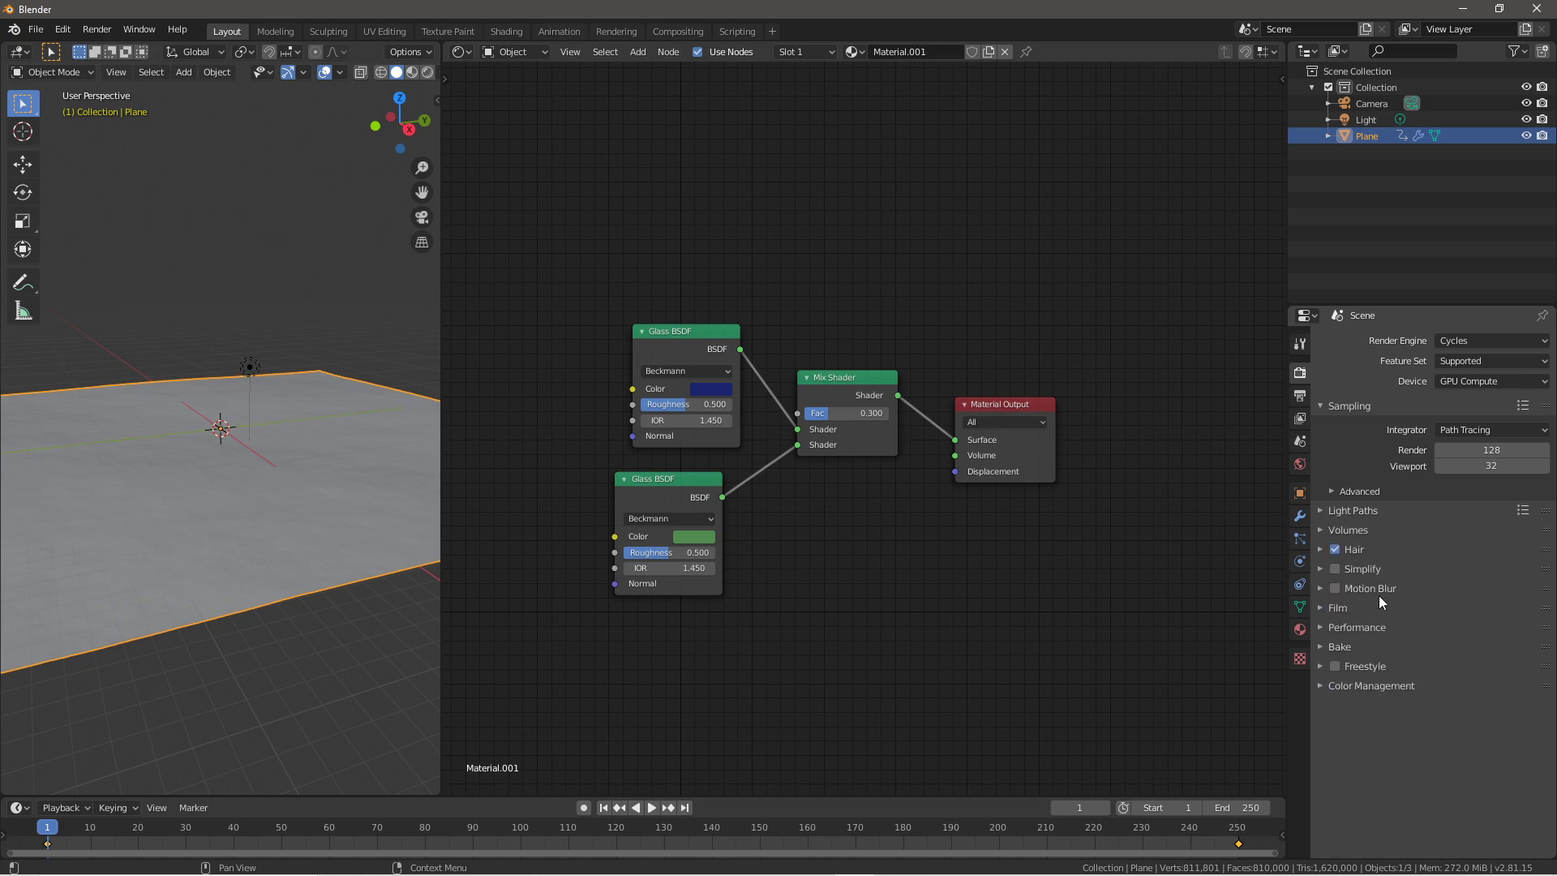
left_click(1336, 570)
Set the render tile size to 32 and collapse the Performance section
left_click(1348, 629)
left_click(1484, 735)
type("32")
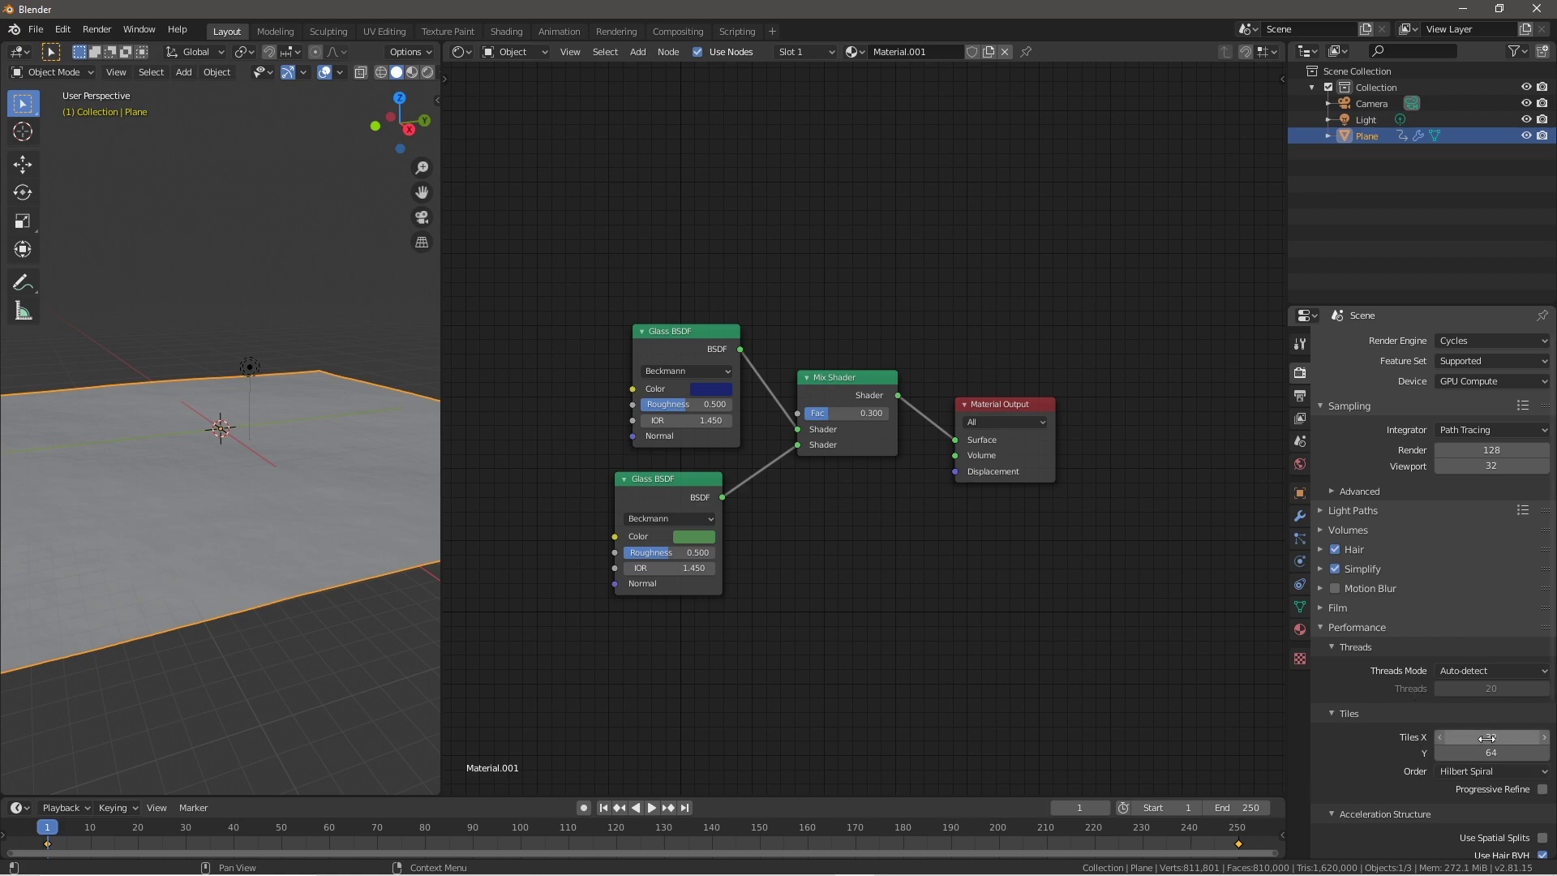
left_click(1489, 752)
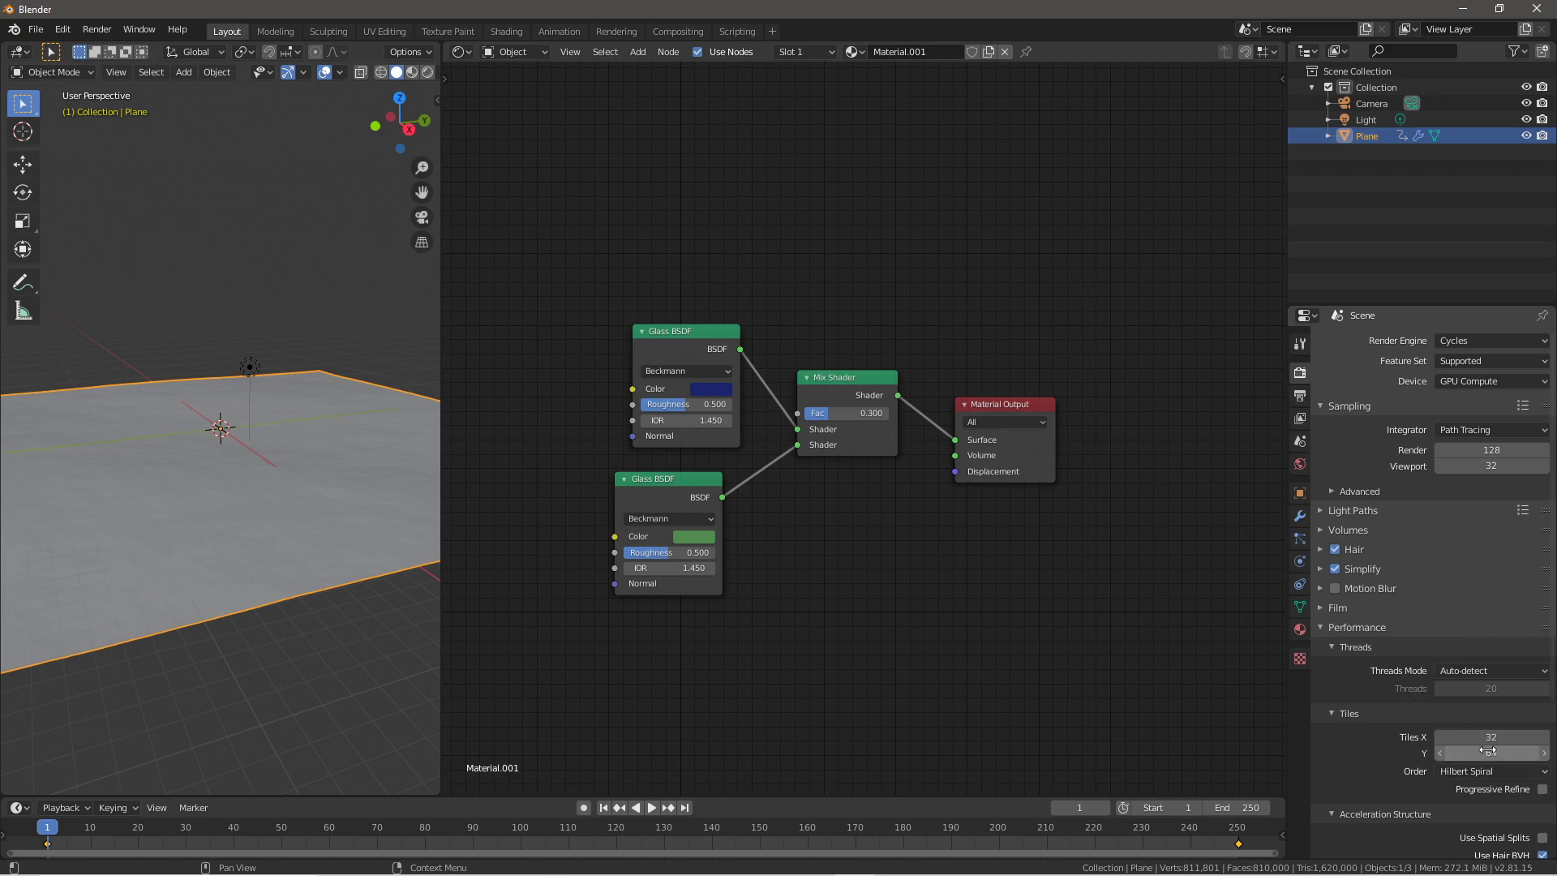
type("32")
key("Return")
left_click(1345, 630)
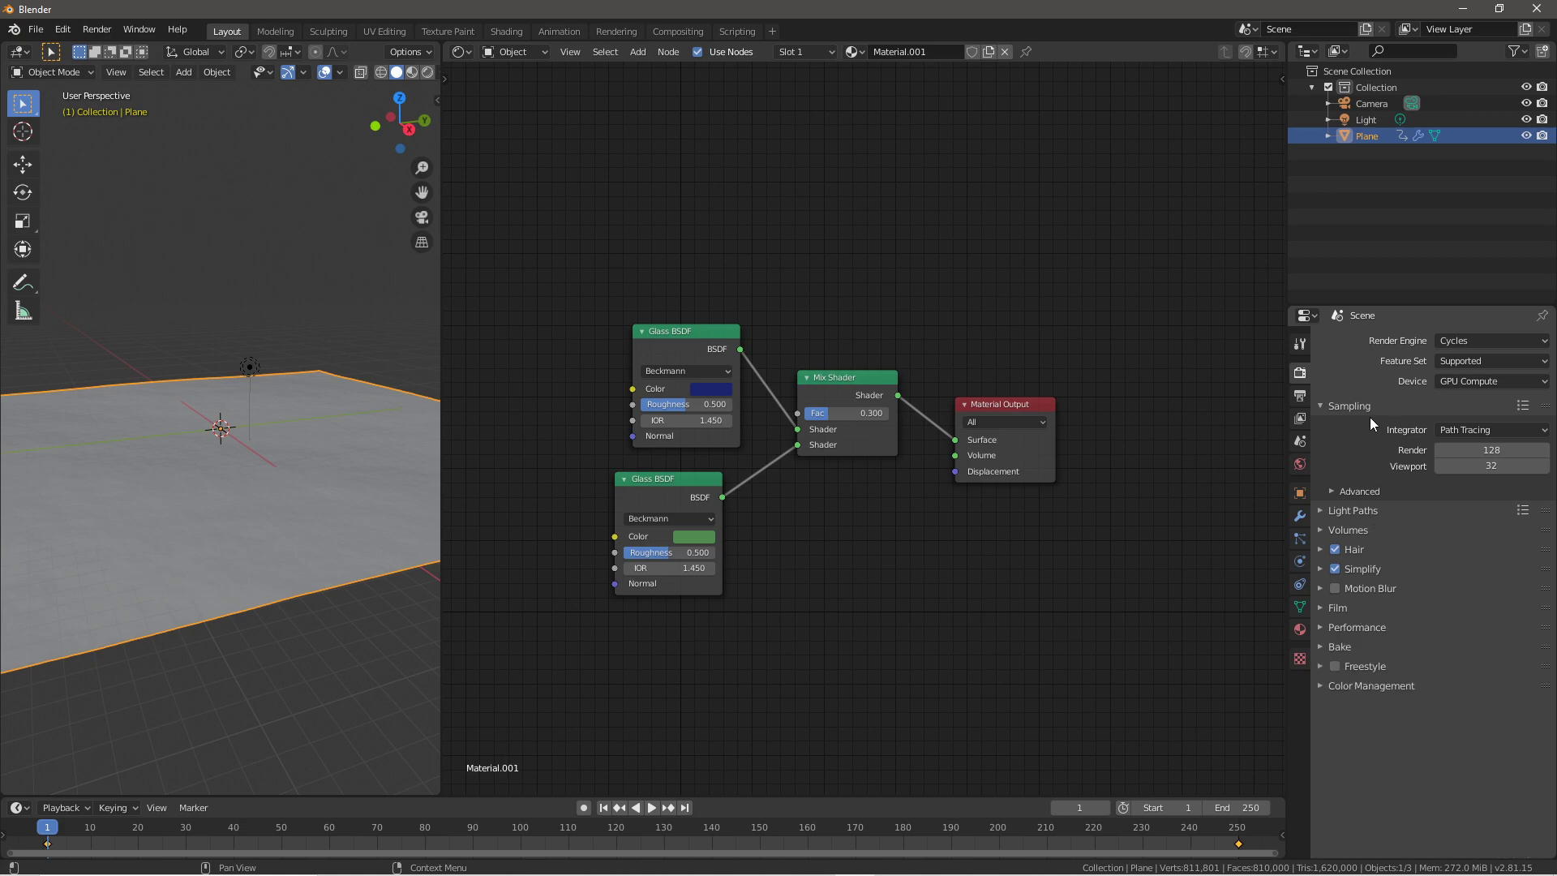
left_click(514, 52)
Show the World shader nodes and delete the Background node
left_click(521, 91)
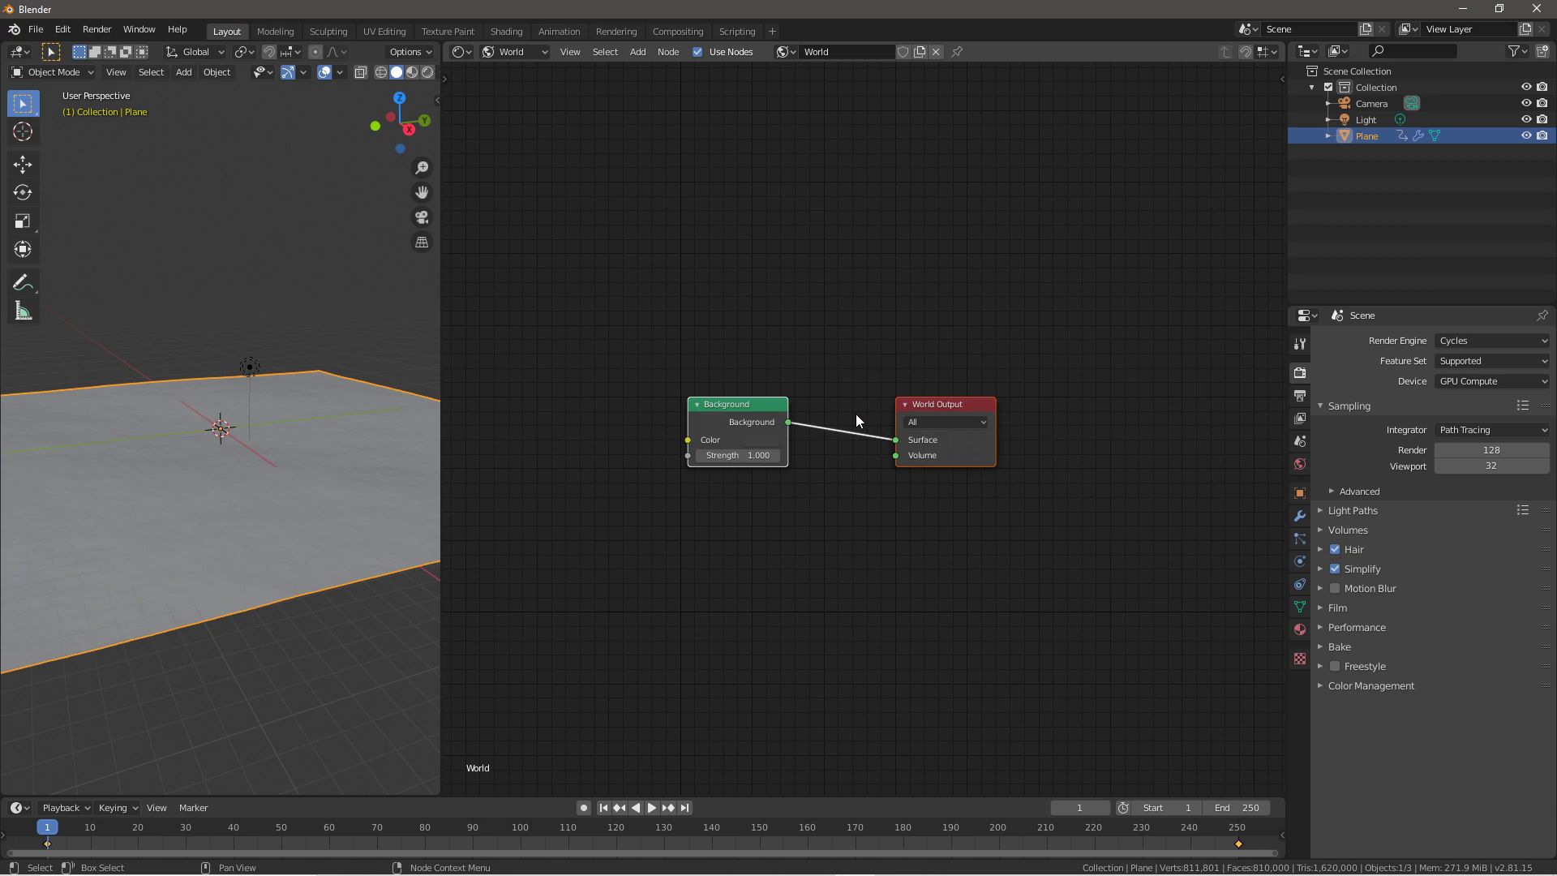
scroll(856, 414, "up", 2)
left_click(519, 51)
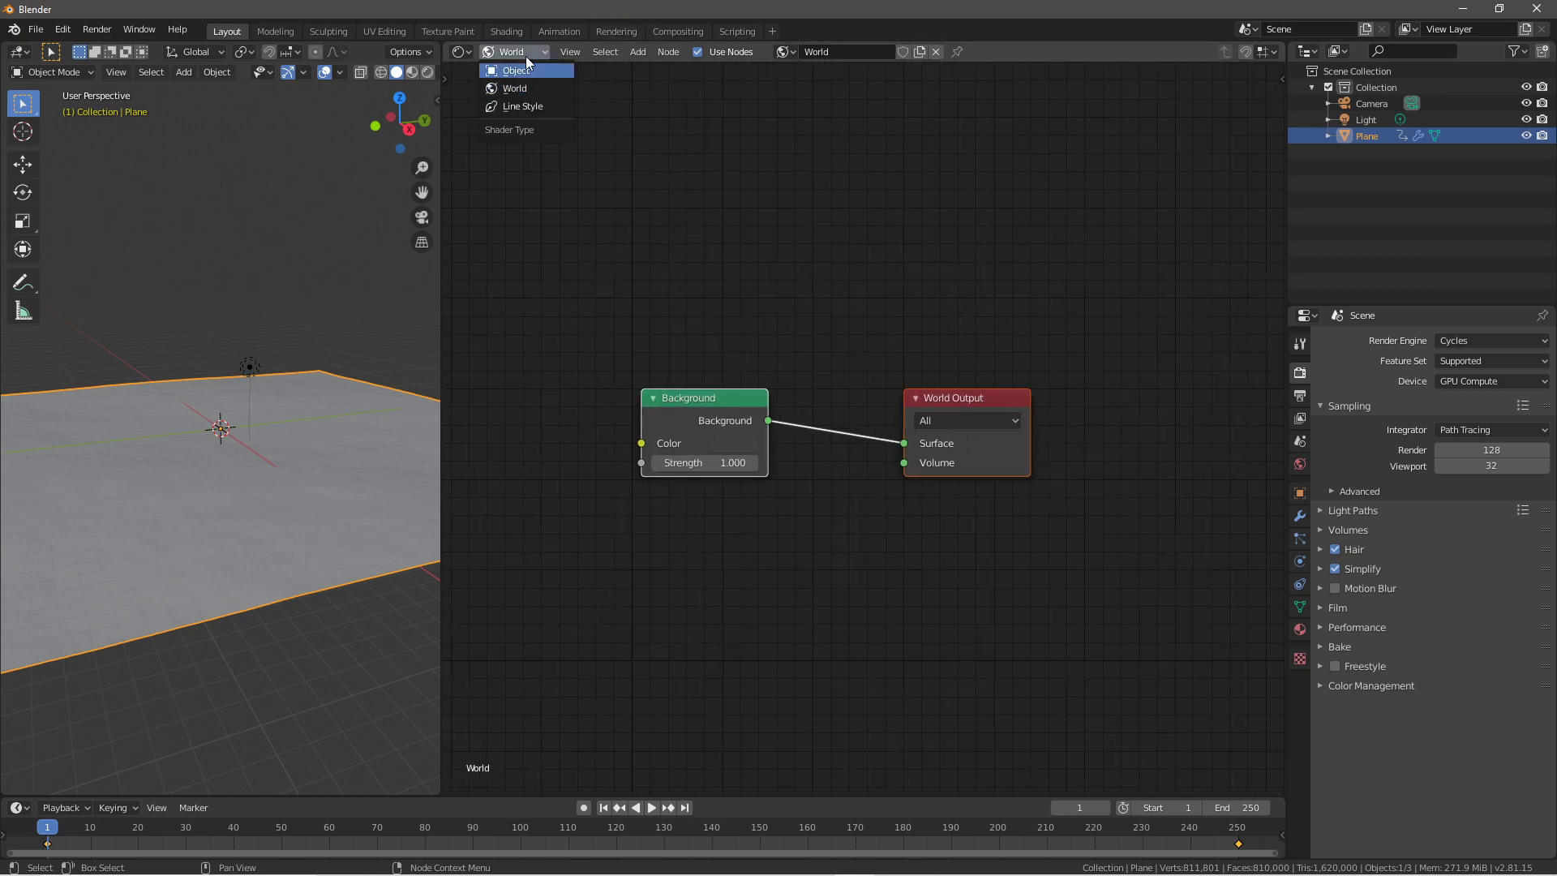
scroll(750, 410, "down", 1)
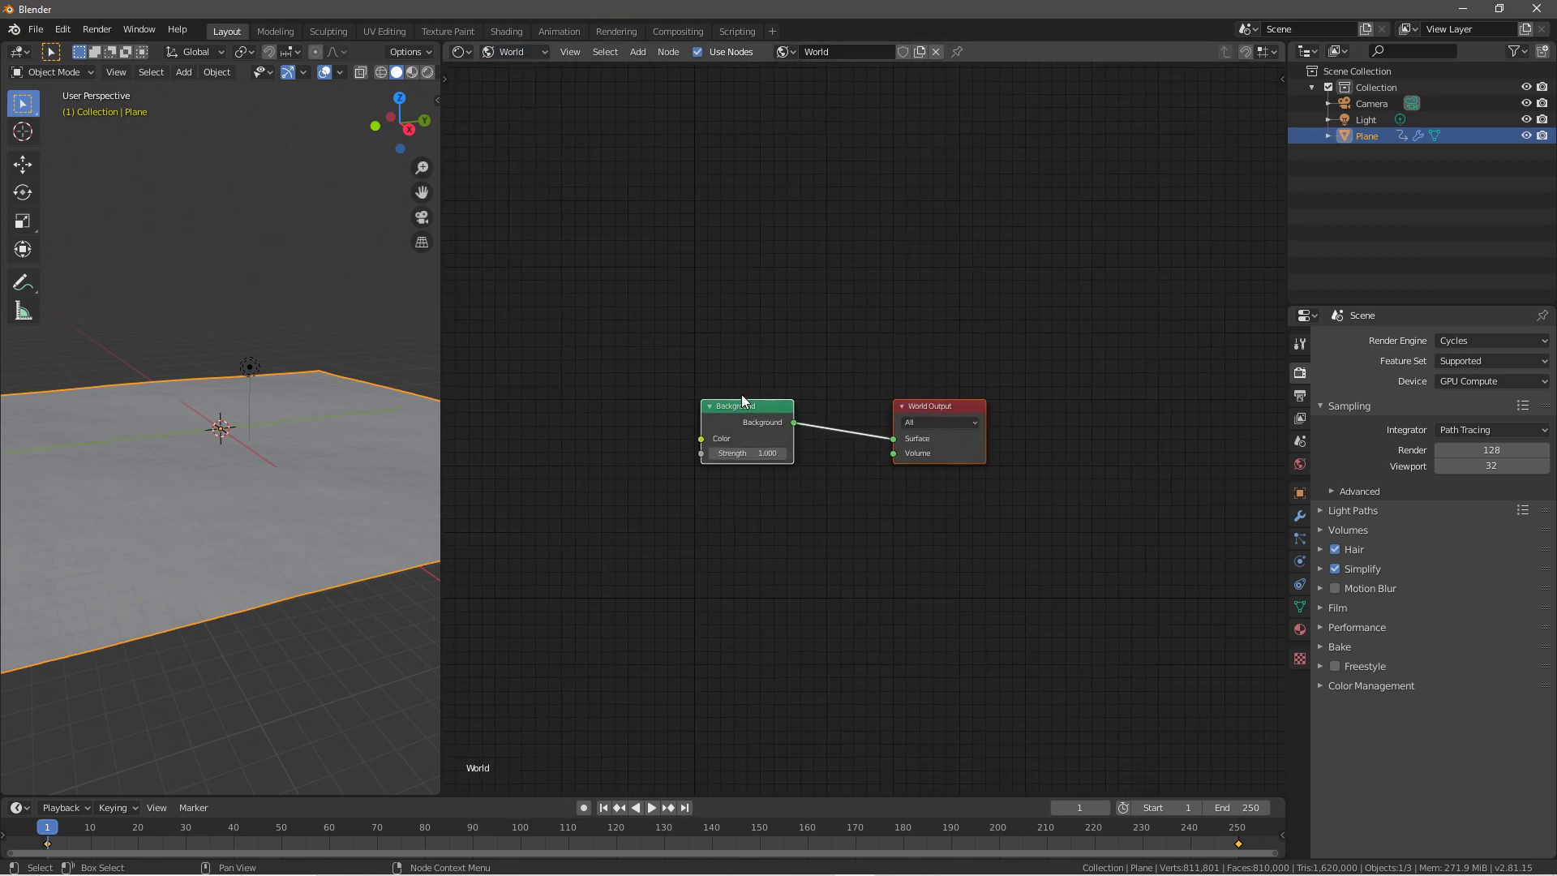
key("x")
Add an Environment Texture node and wire its Color into the World Output Surface
key("shift+a")
left_click(749, 410)
type("en")
key("Down")
key("Down")
key("Down")
key("Up")
key("Return")
left_click(661, 409)
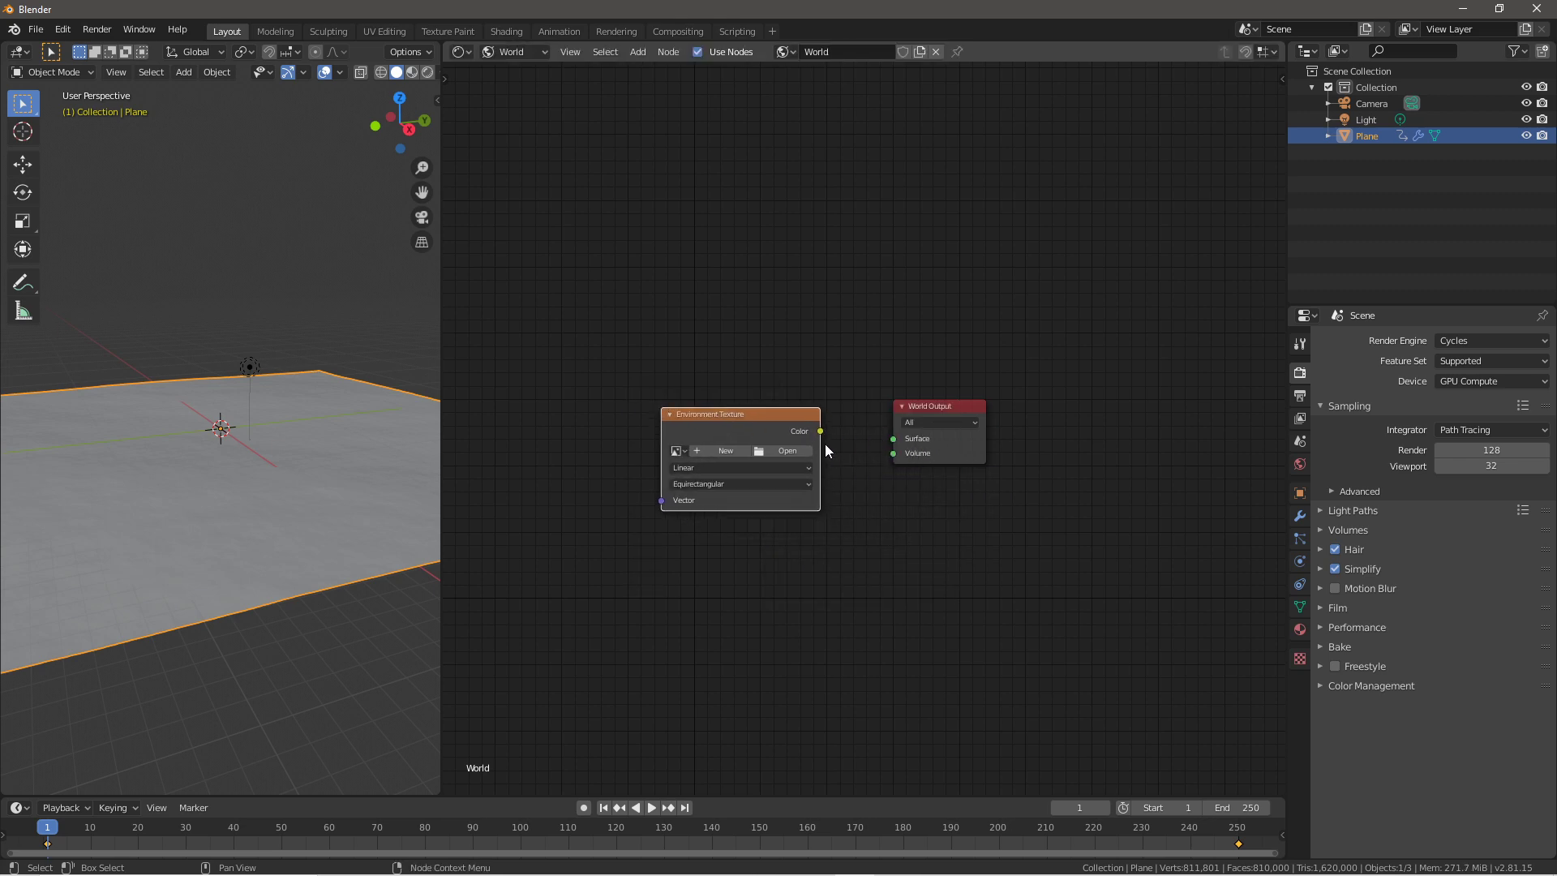
left_click_drag(821, 431, 899, 446)
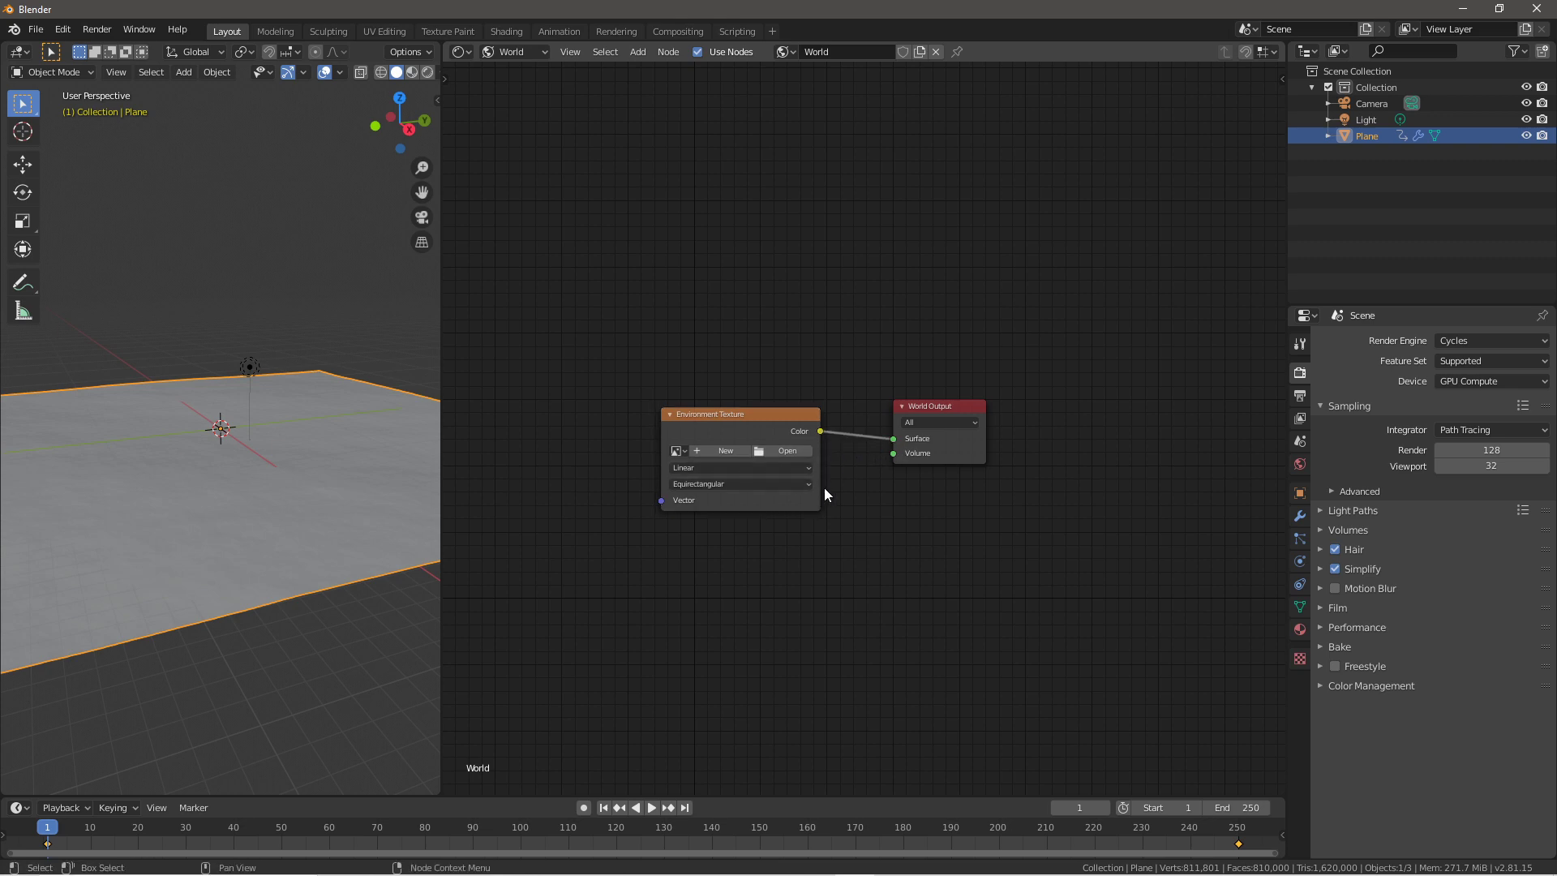
scroll(718, 568, "down", 1)
middle_click_drag(709, 553, 829, 507)
left_click(881, 439)
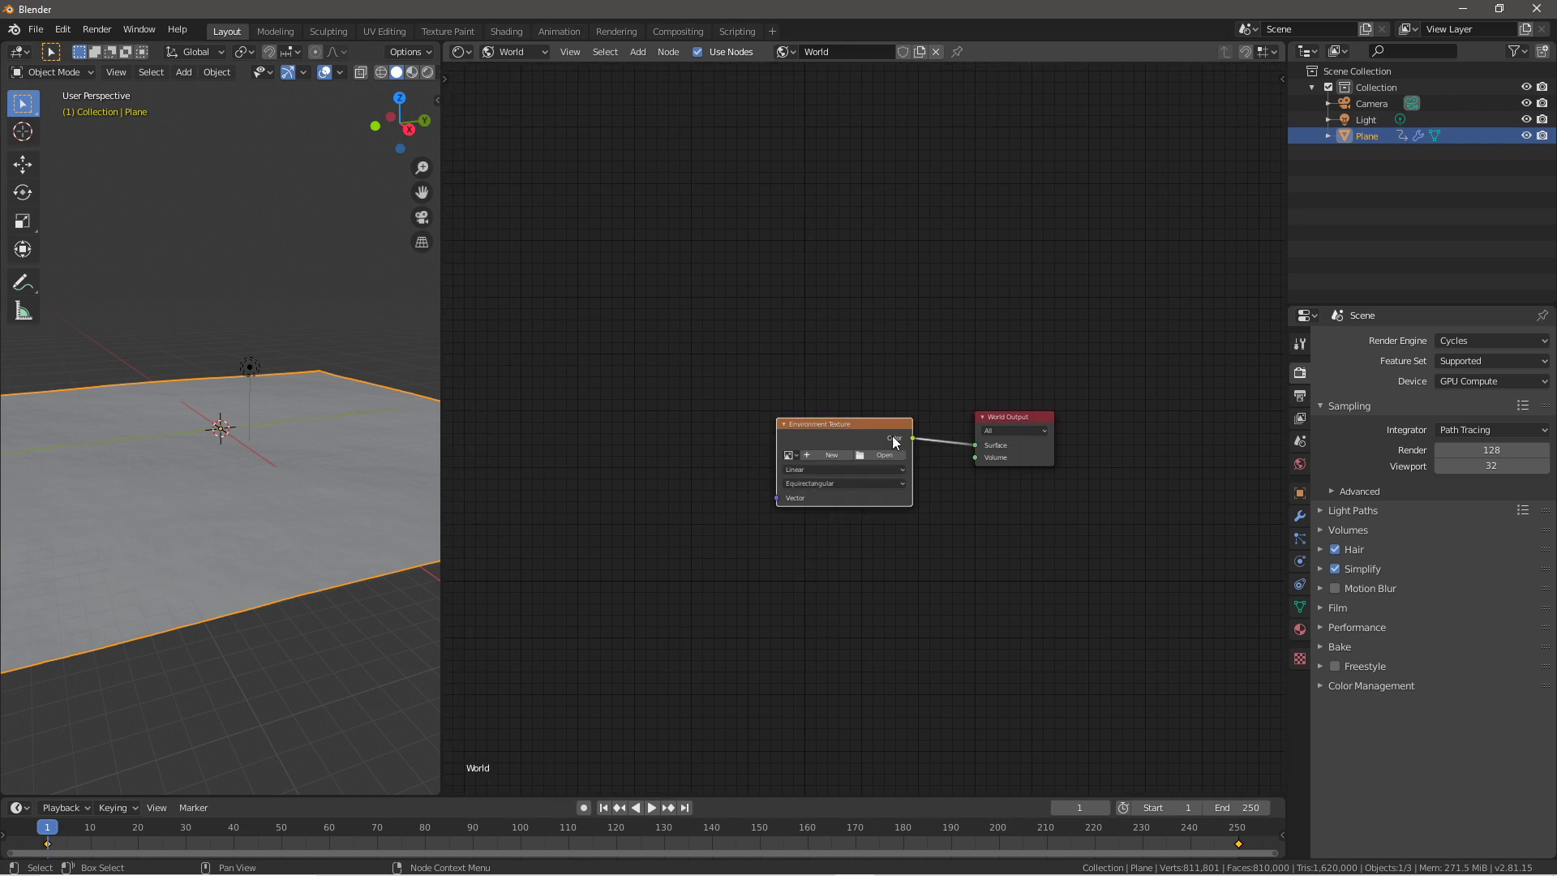
Load D:\HDR's\HdrSkyCloudy004_JPG_4K.jpg into the Environment Texture and add mapping nodes with Ctrl+T
left_click(884, 454)
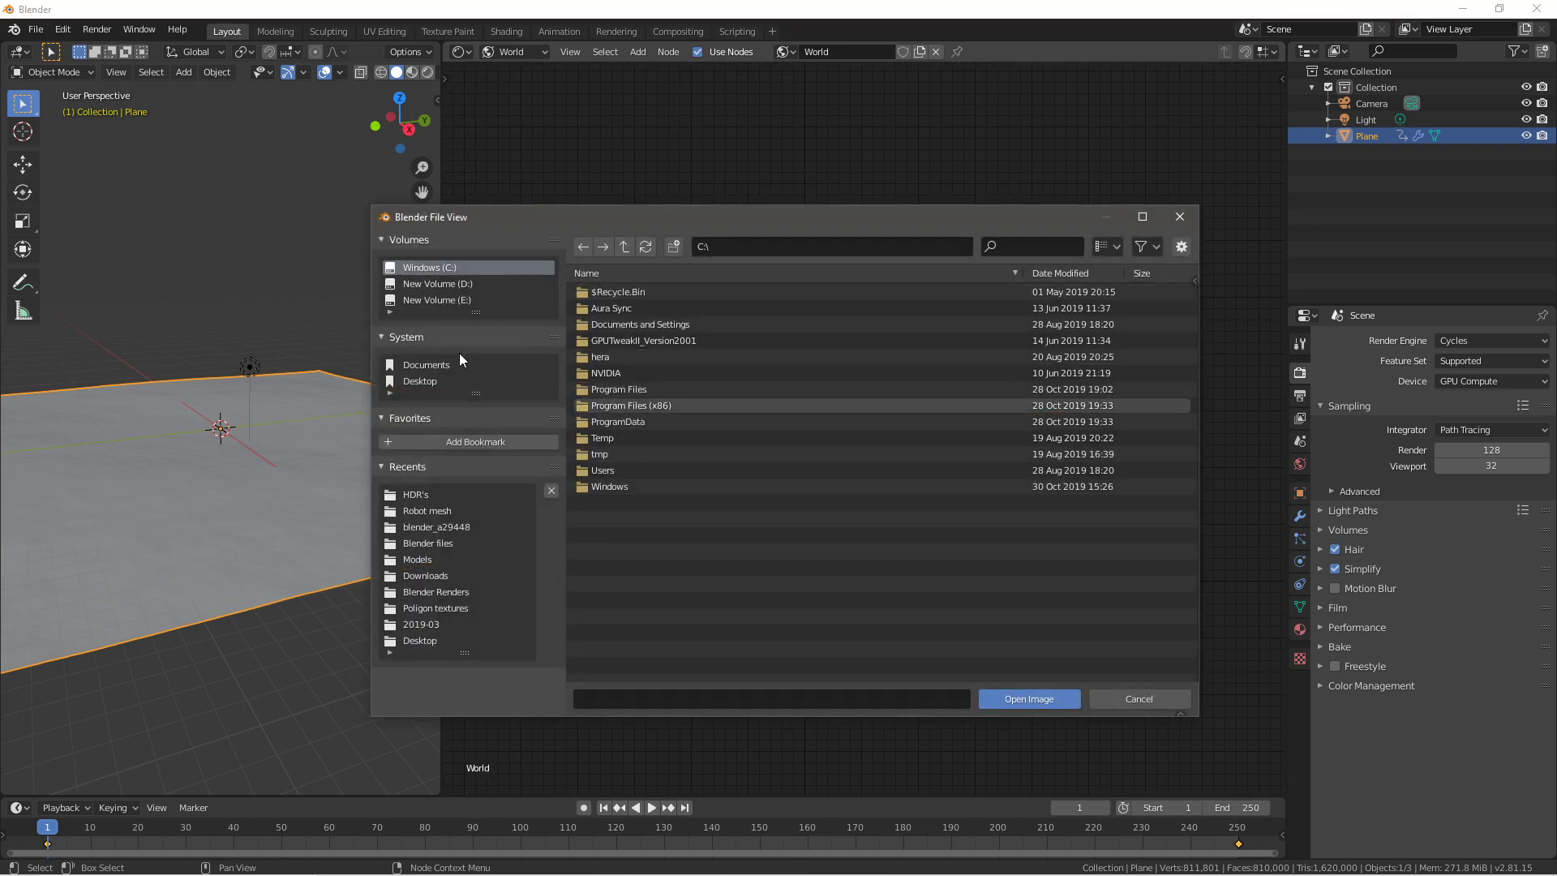
left_click(434, 281)
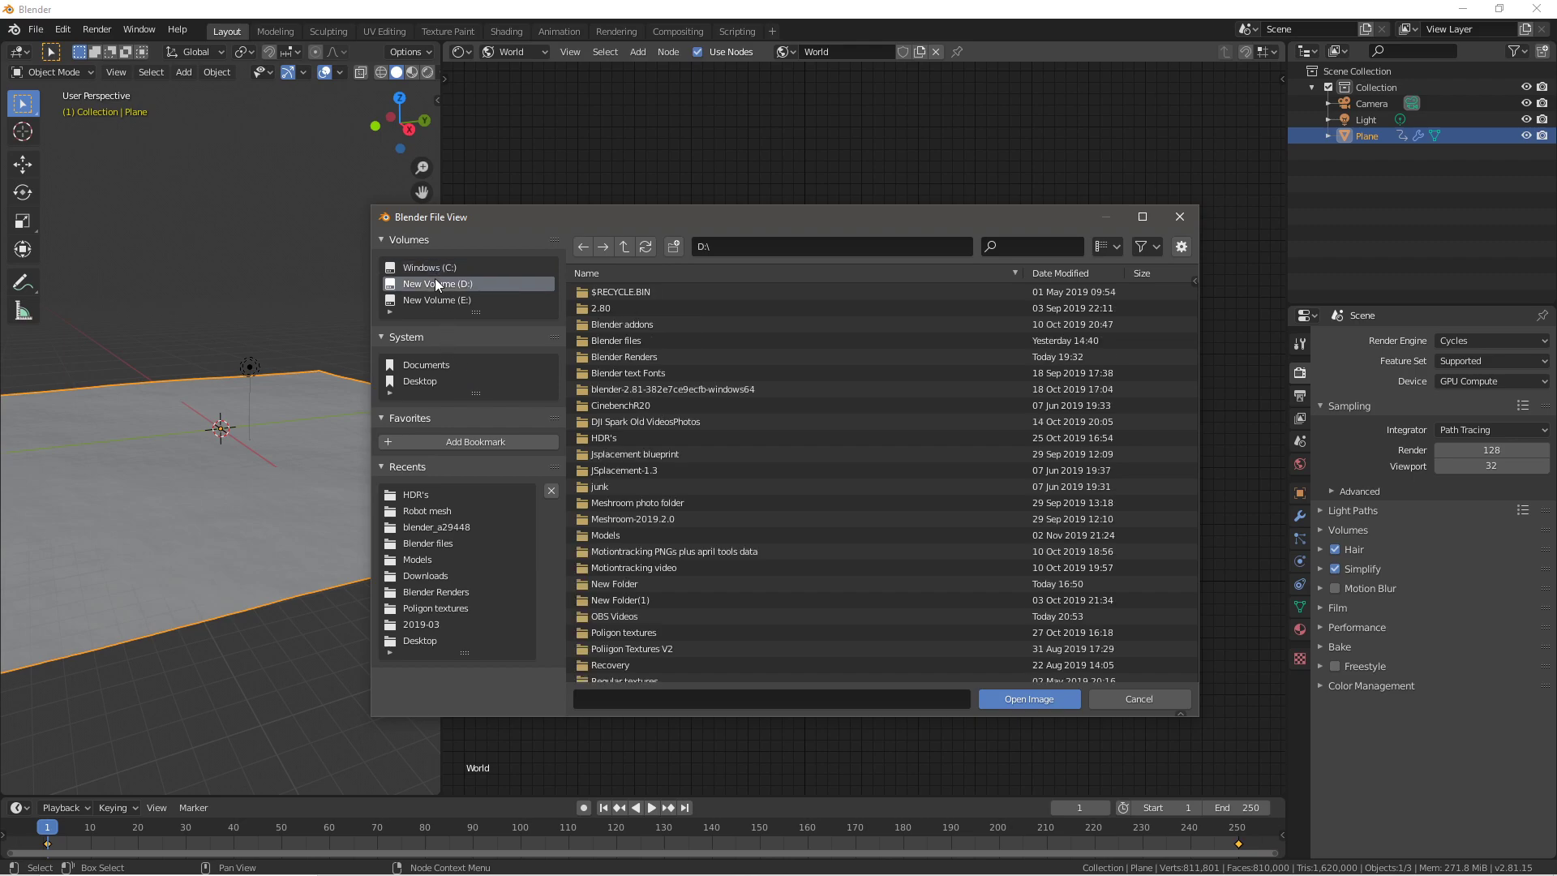
left_click(626, 438)
left_click(653, 309)
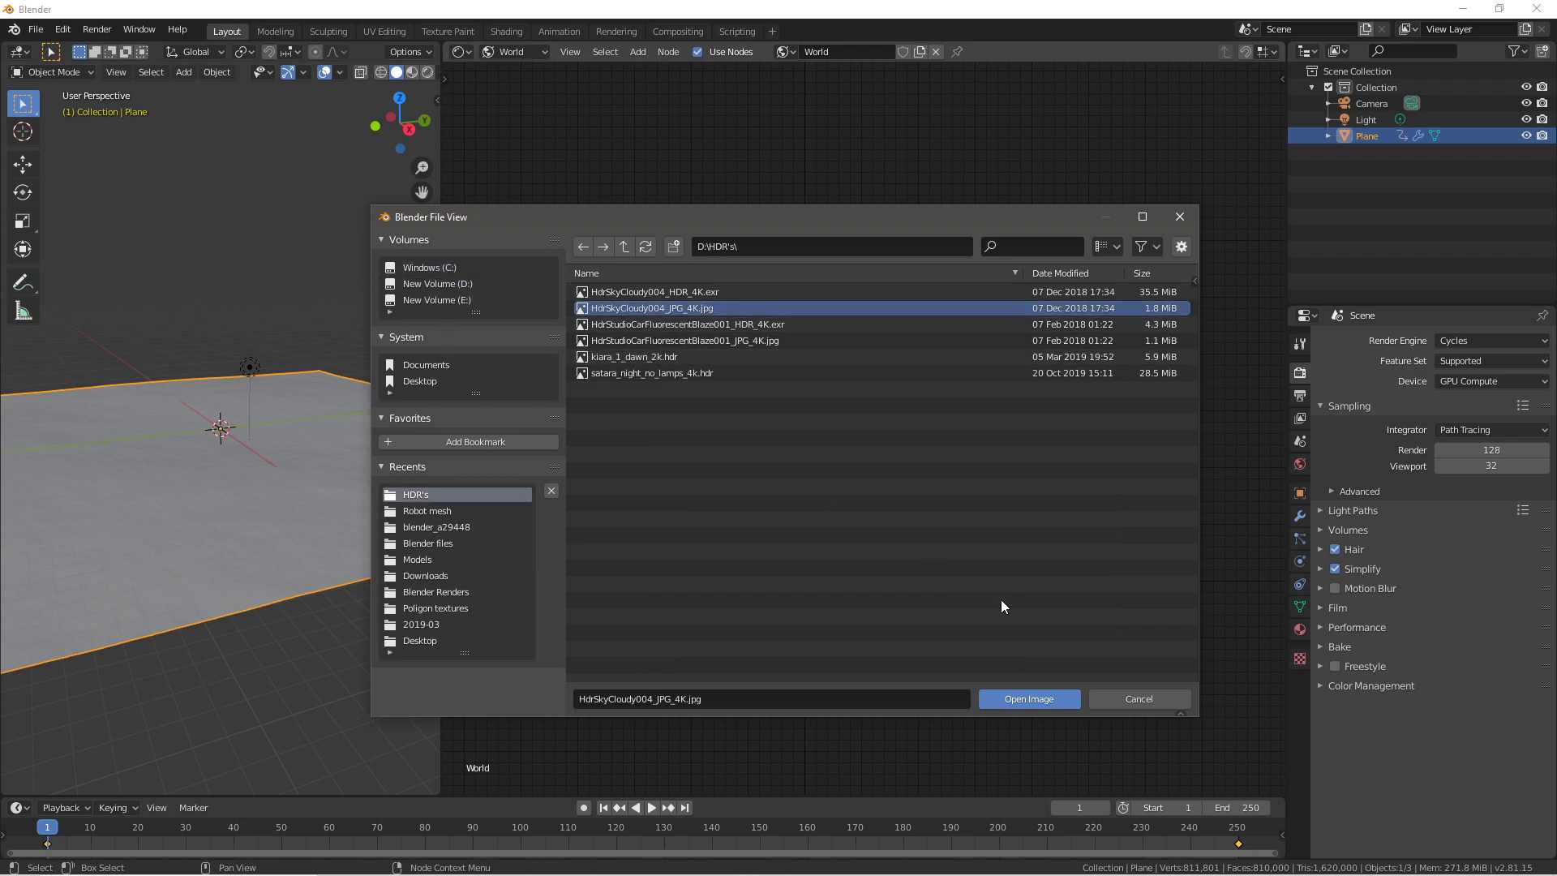
left_click(1018, 699)
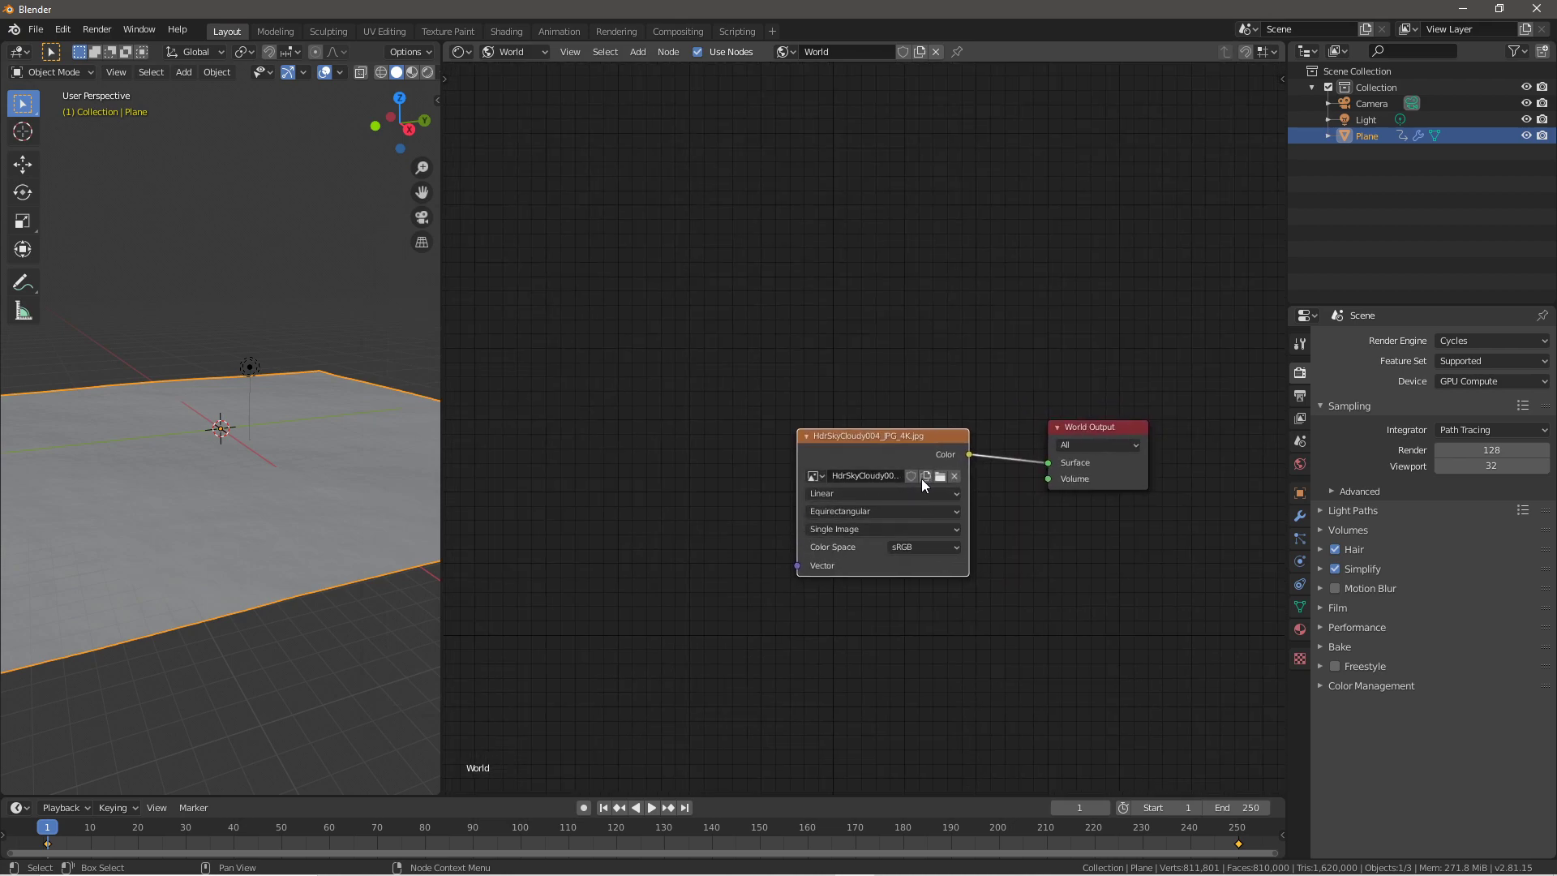
scroll(676, 462, "down", 1)
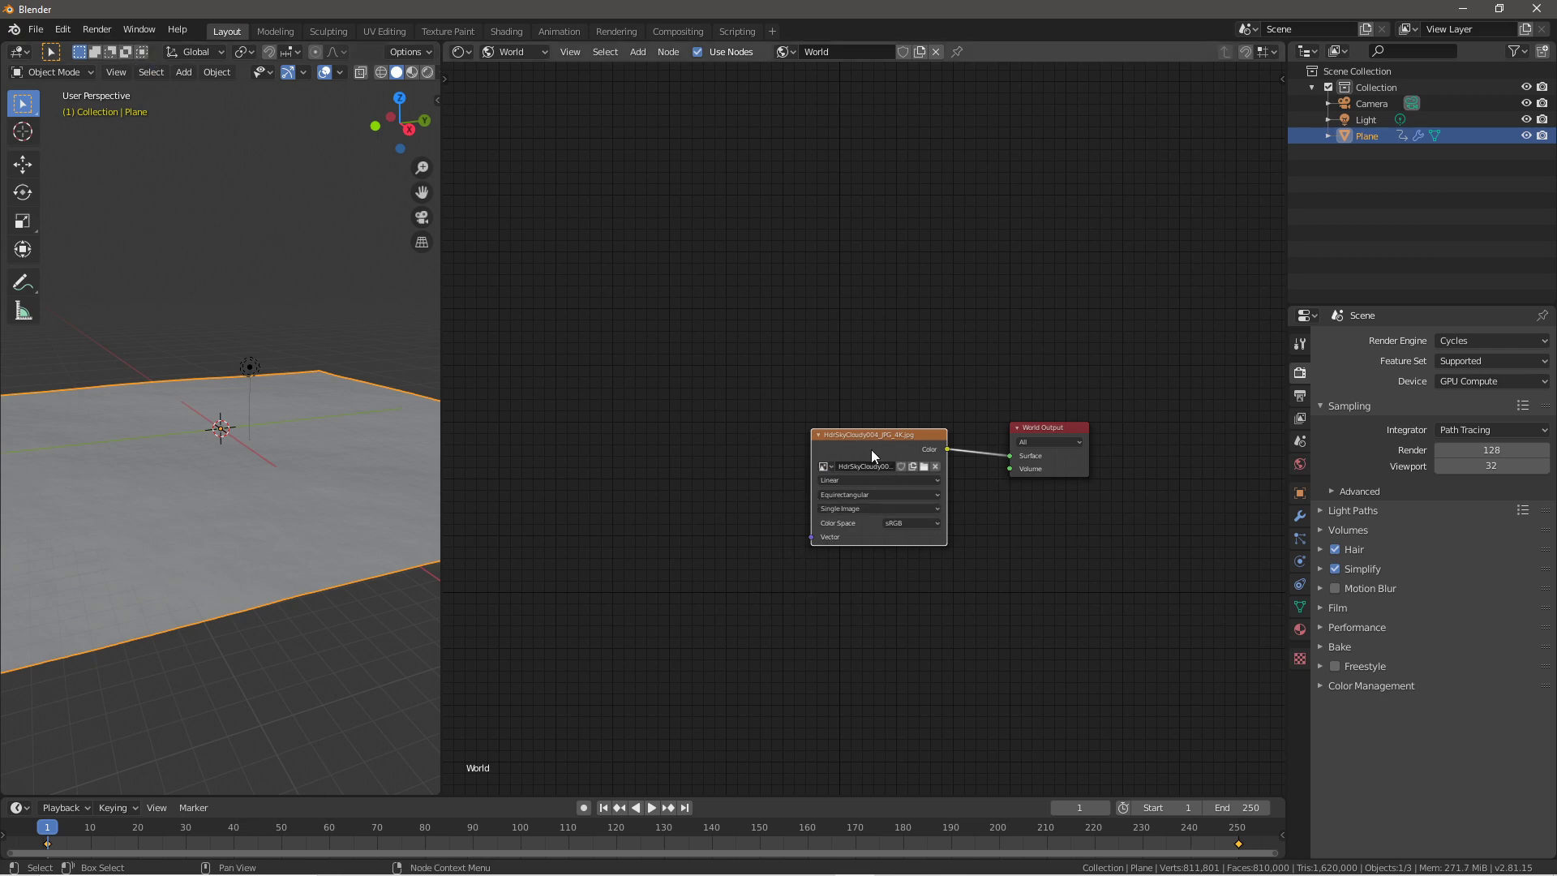
key("ctrl+t")
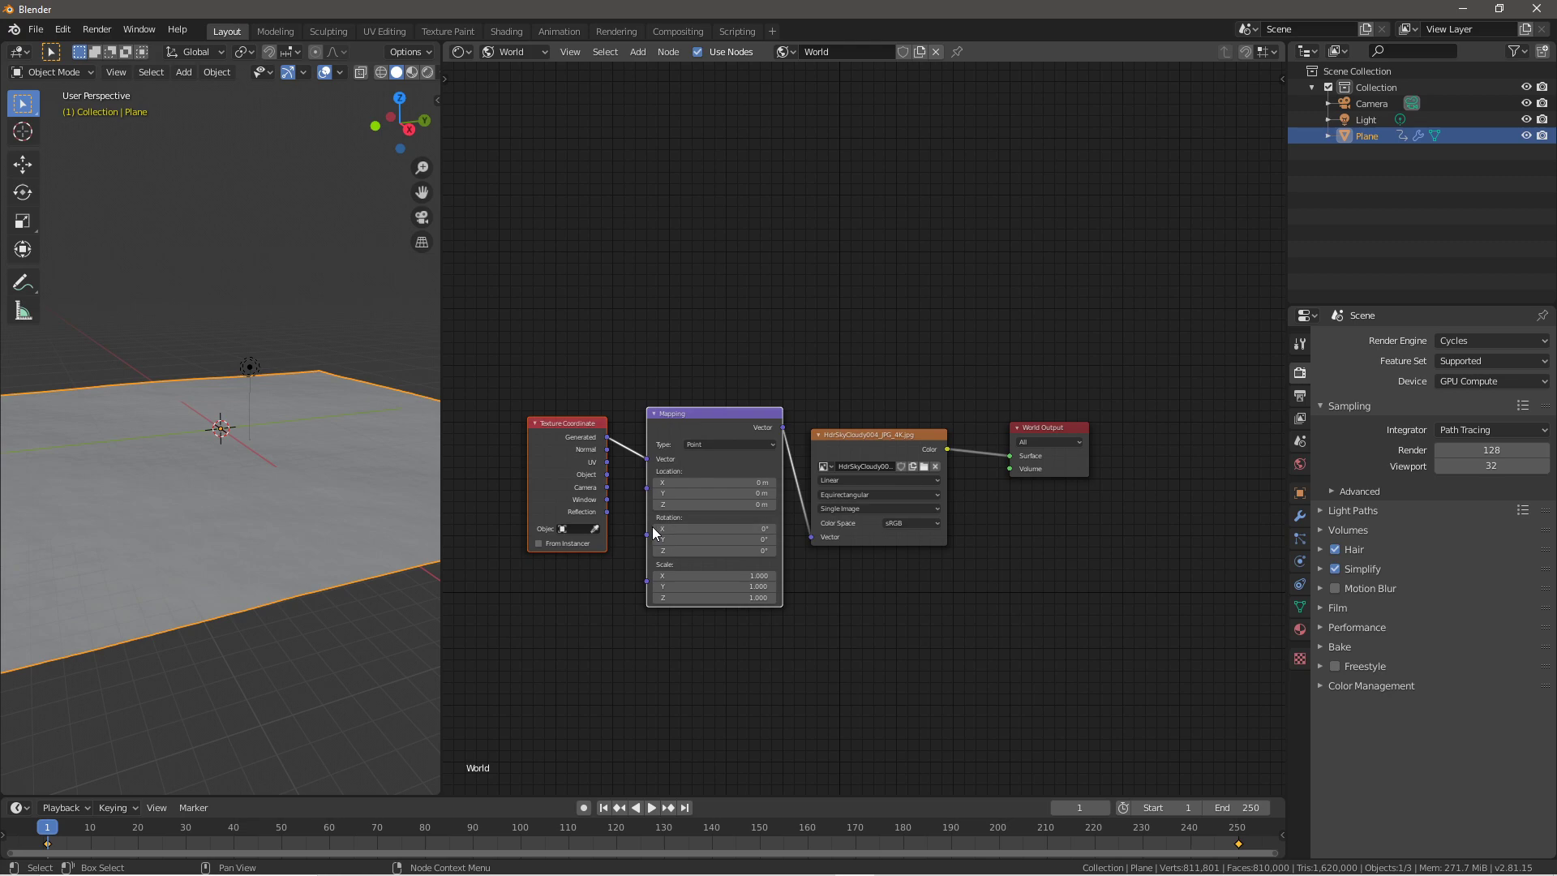
left_click(689, 393)
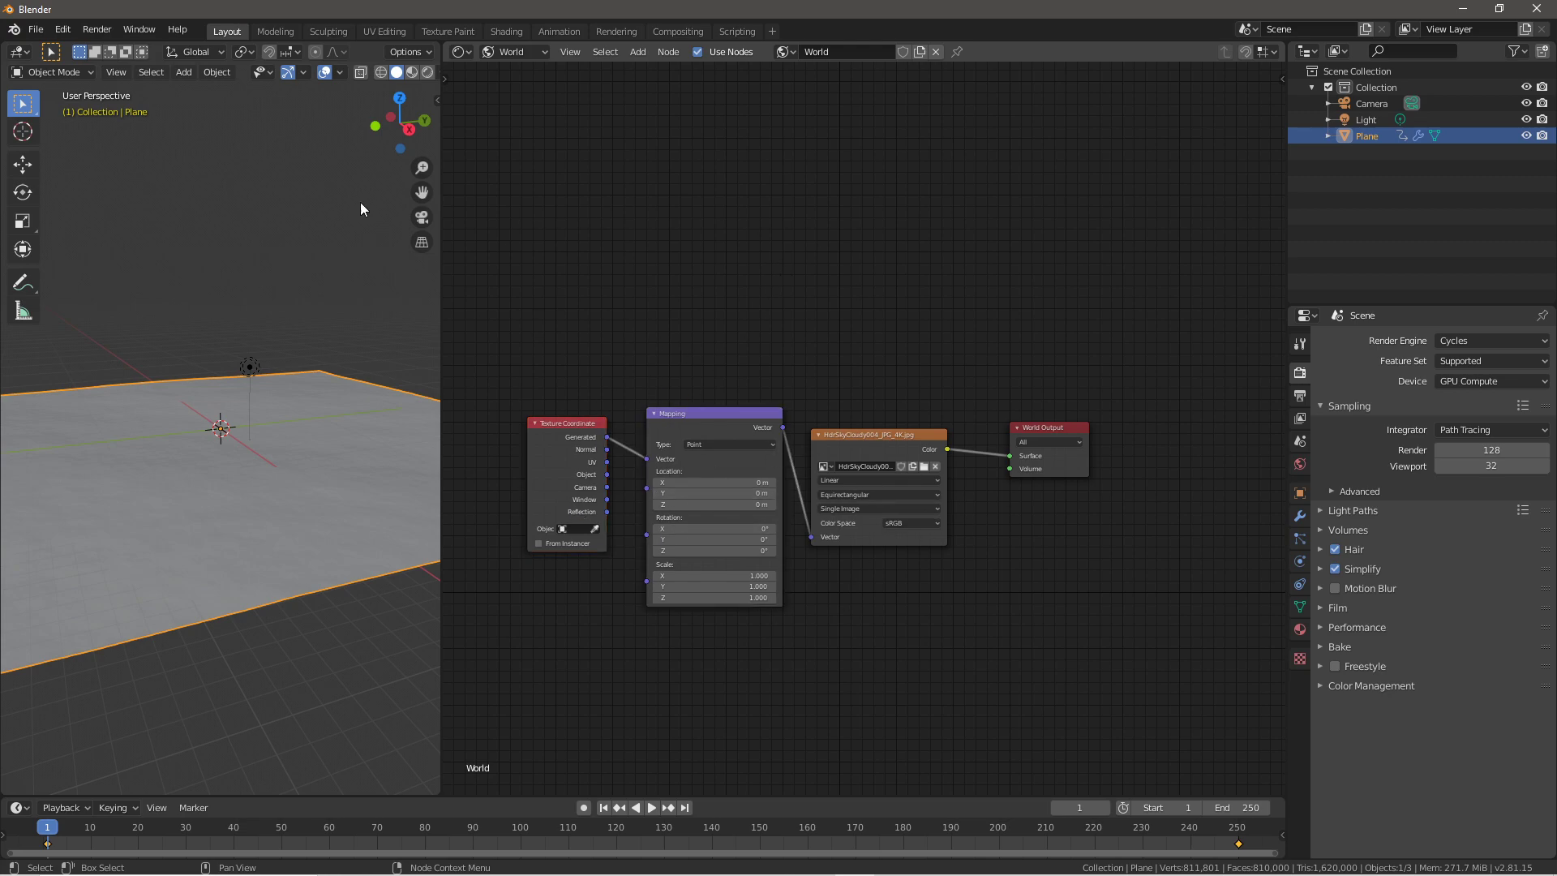
left_click(68, 30)
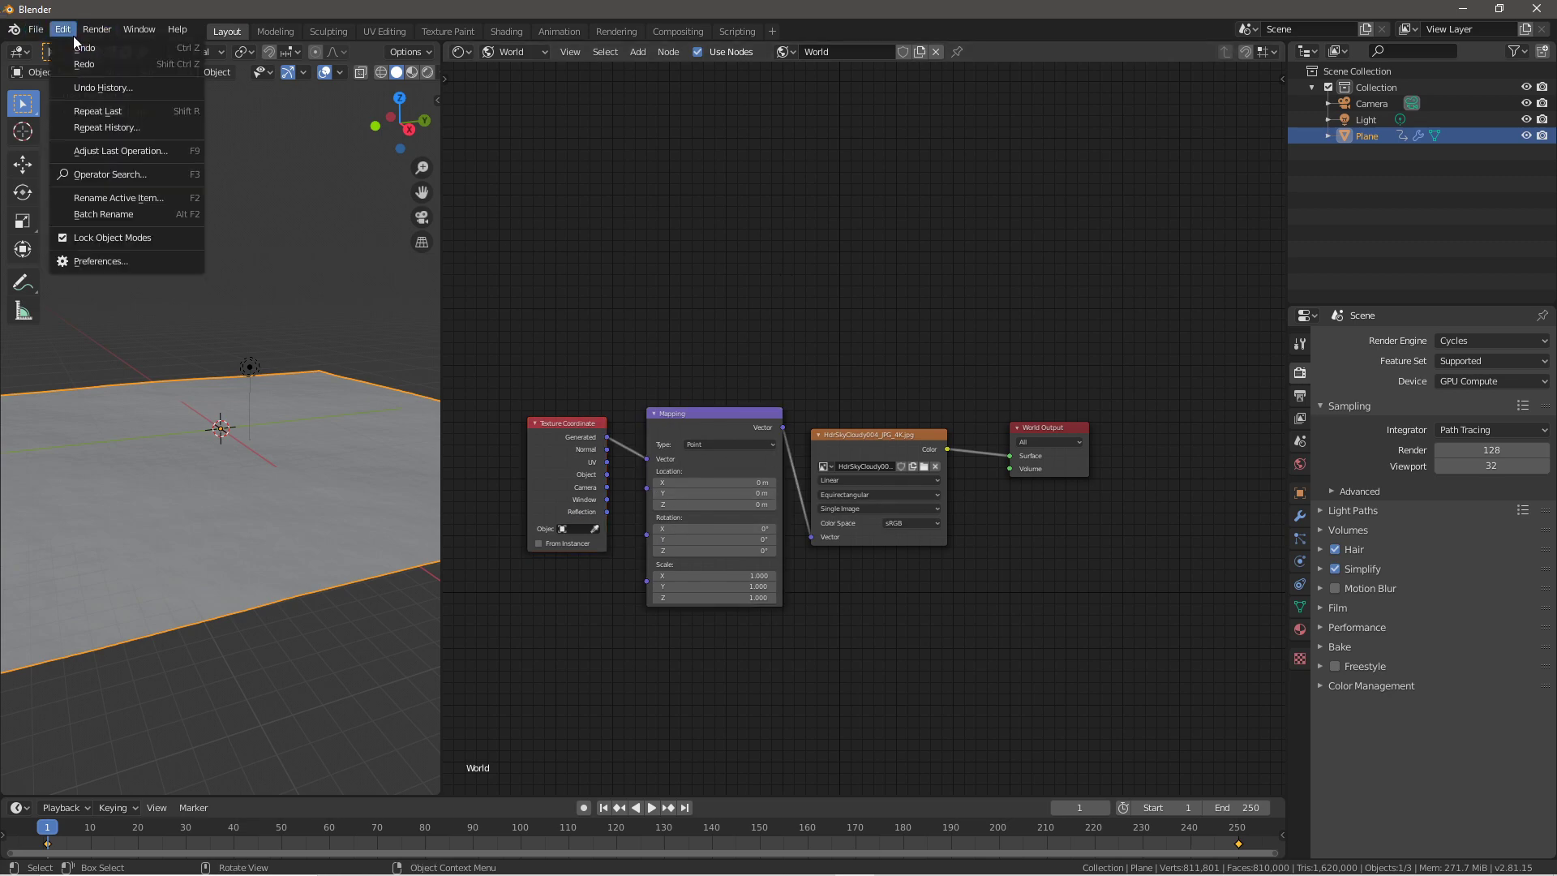
left_click(95, 260)
left_click(459, 111)
type("noe")
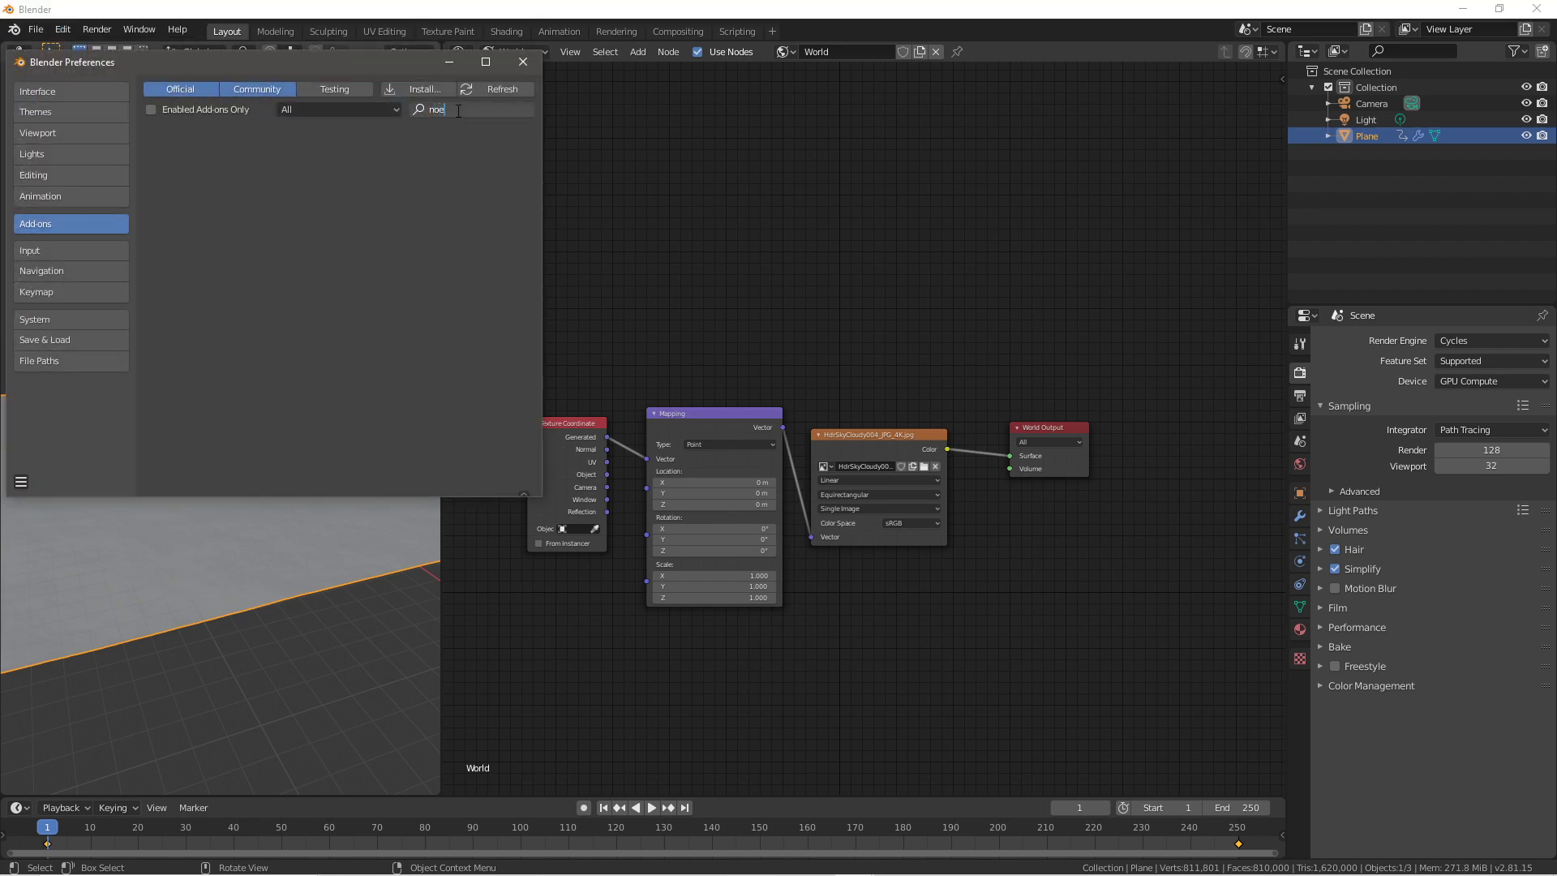
key("BackSpace")
type("de")
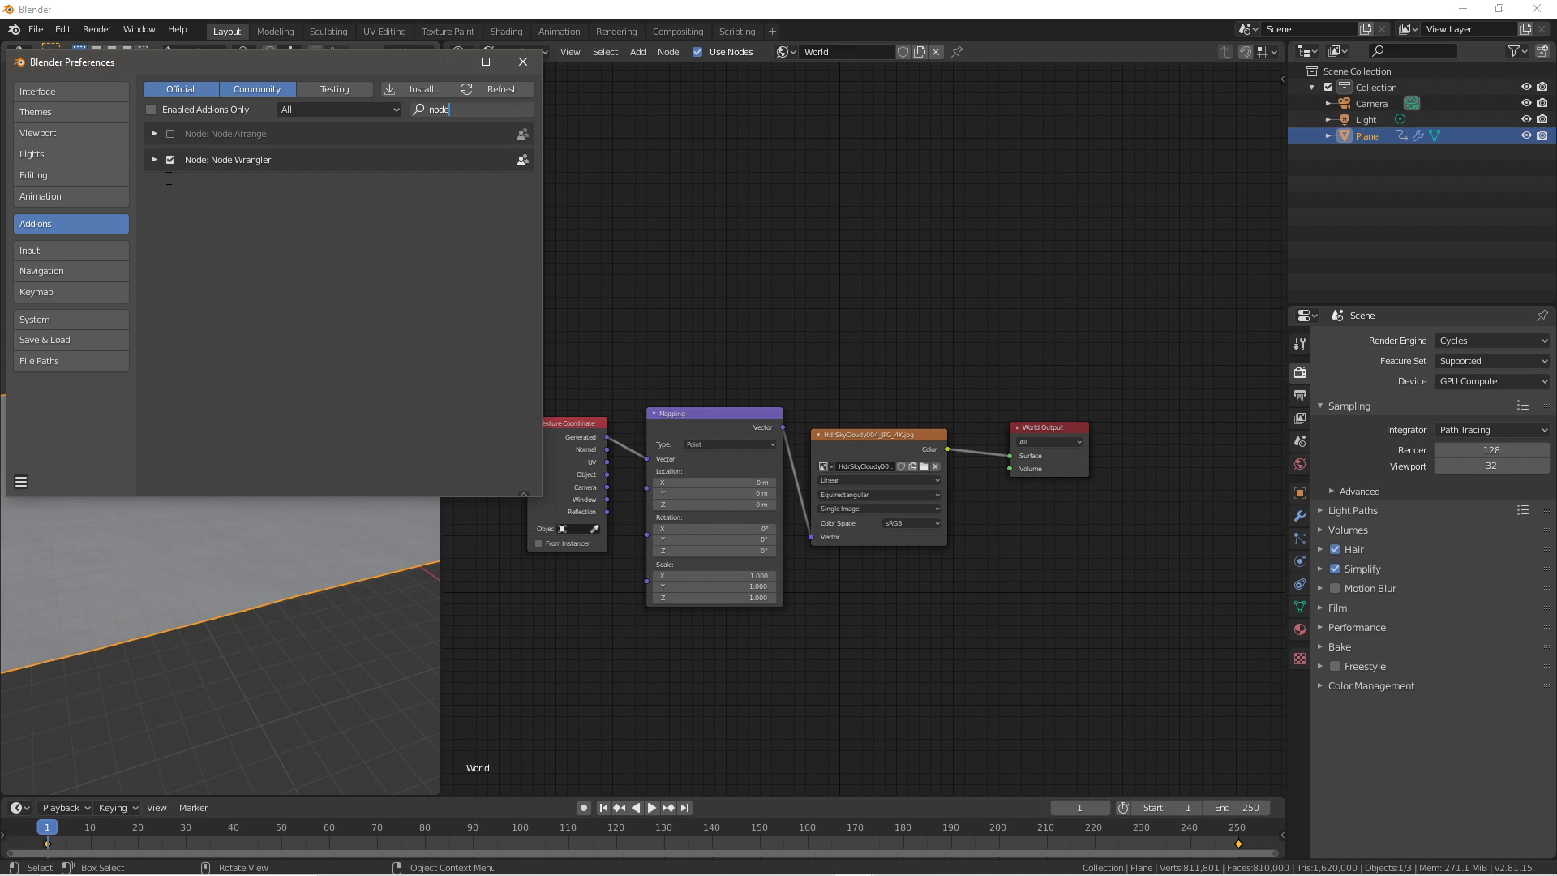
left_click(522, 61)
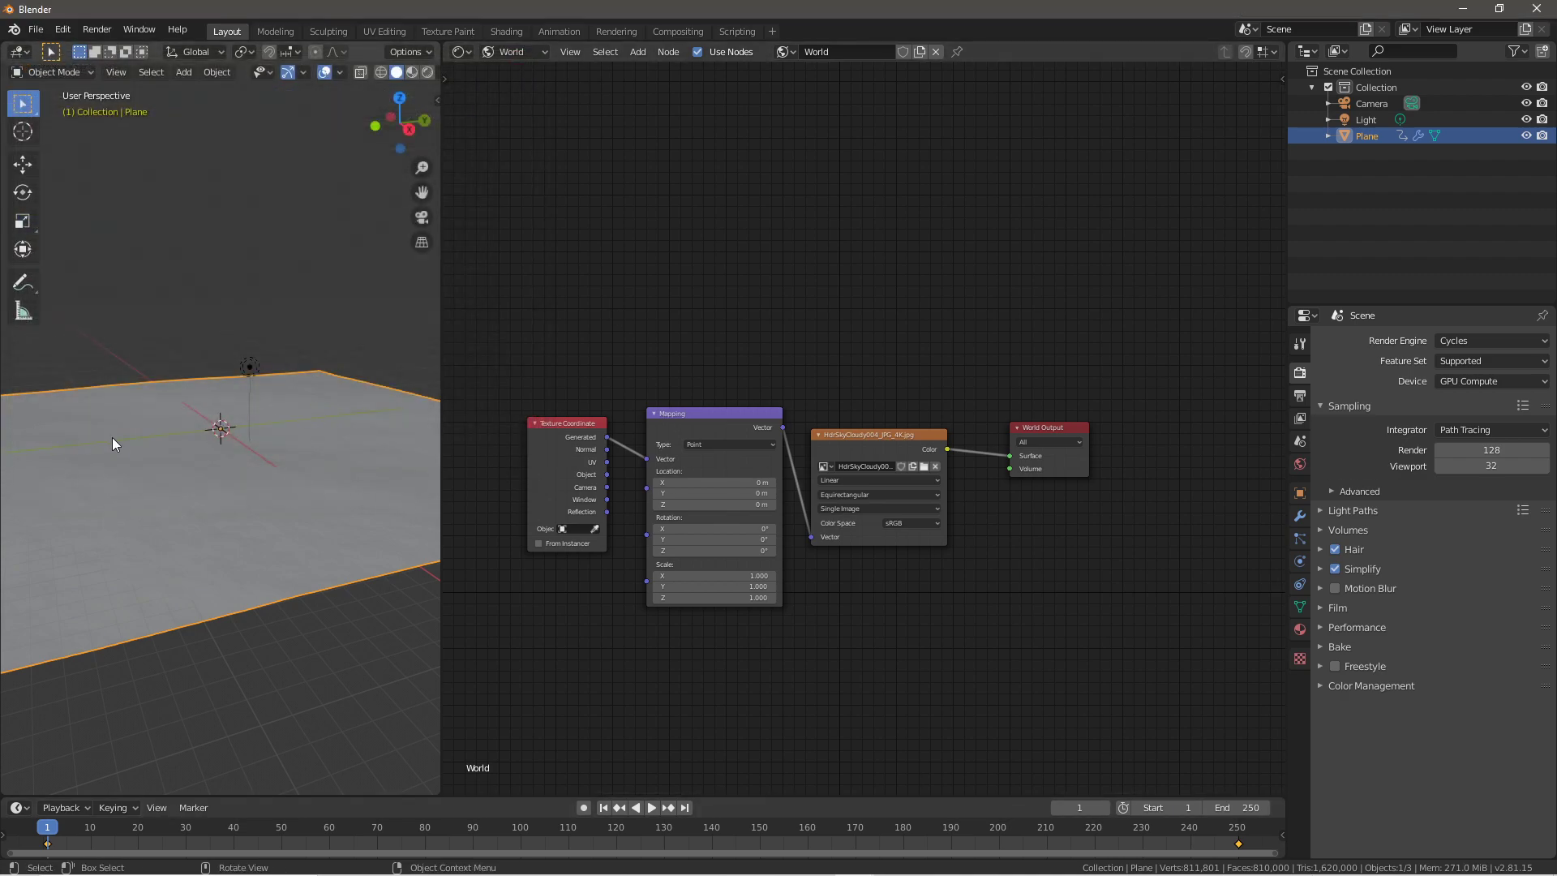
View through the camera in Rendered shading, widen the viewport, and reselect the ocean plane
key("KP_0")
key("z")
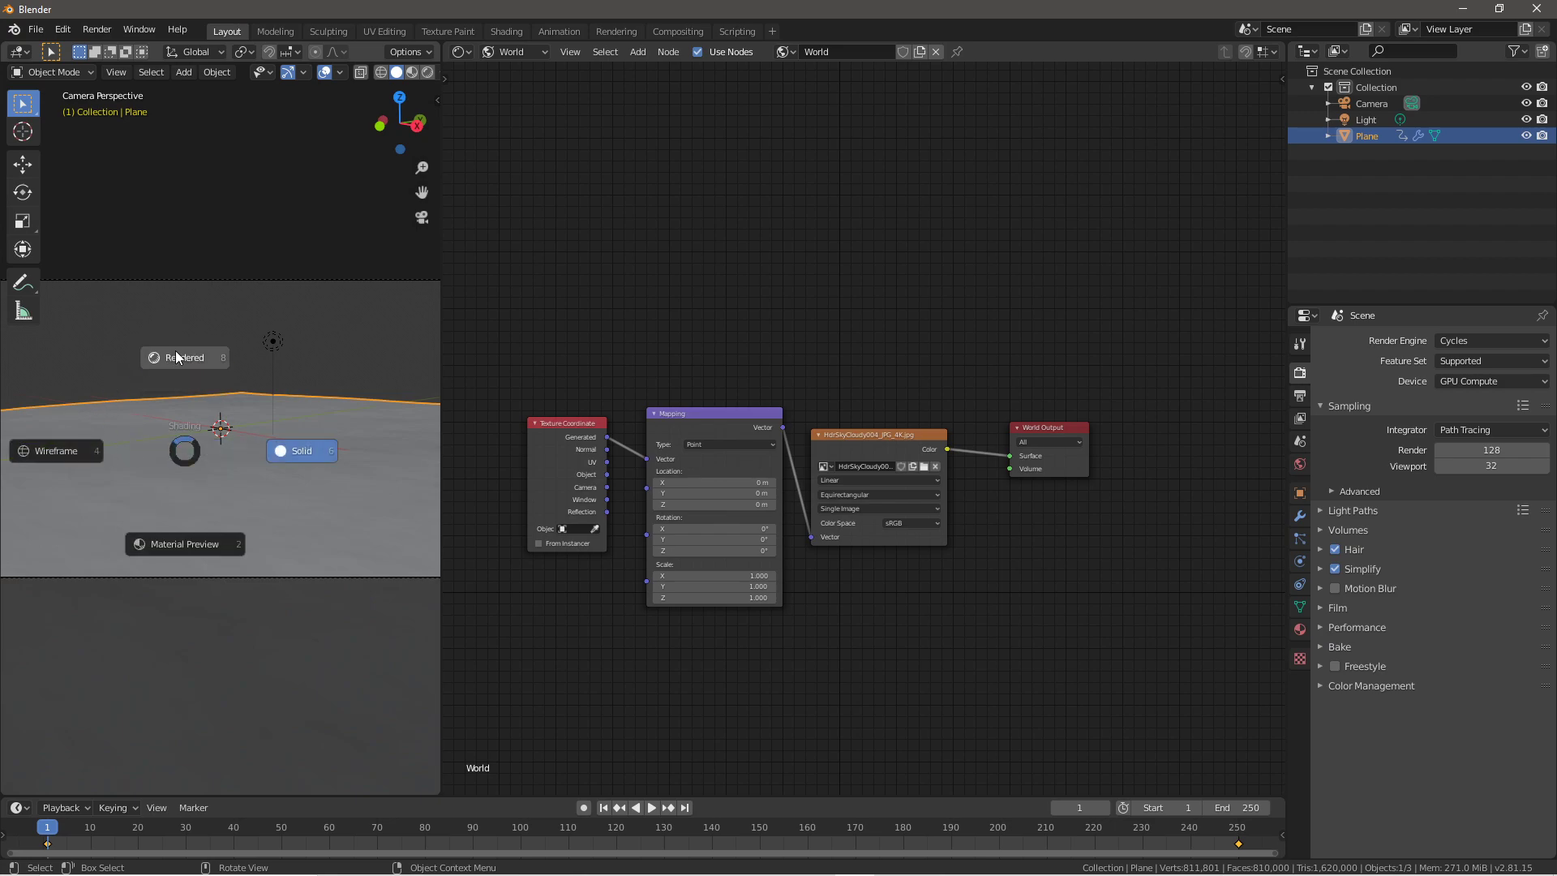
left_click(294, 446)
left_click_drag(445, 210, 746, 231)
left_click(371, 346)
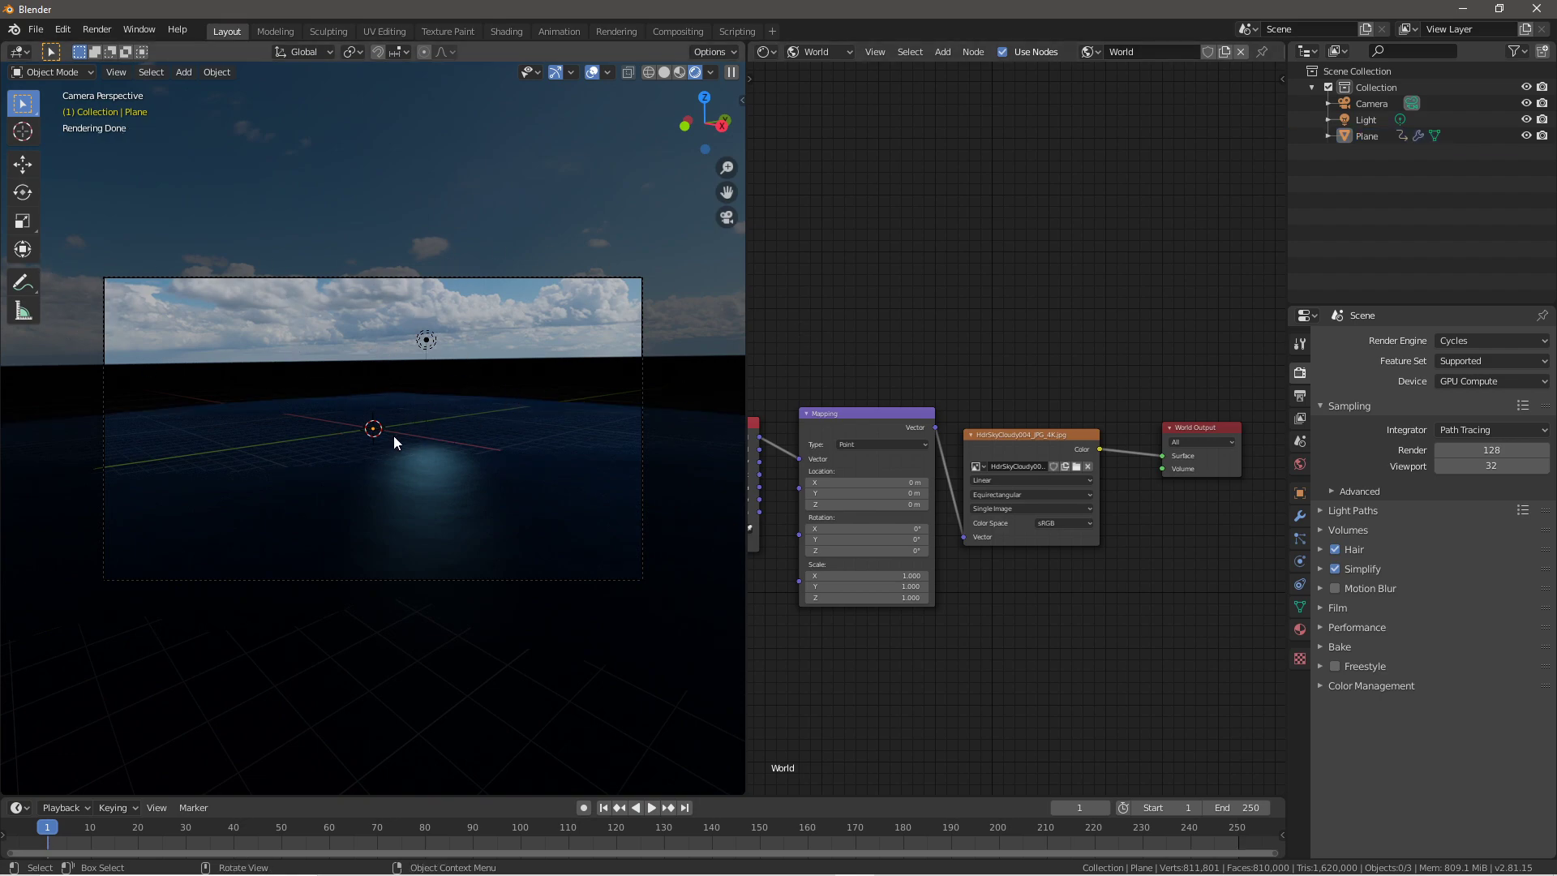
left_click(457, 437)
Delete the Light object from the scene
left_click(425, 339)
key("Delete")
middle_click_drag(848, 469, 1004, 441)
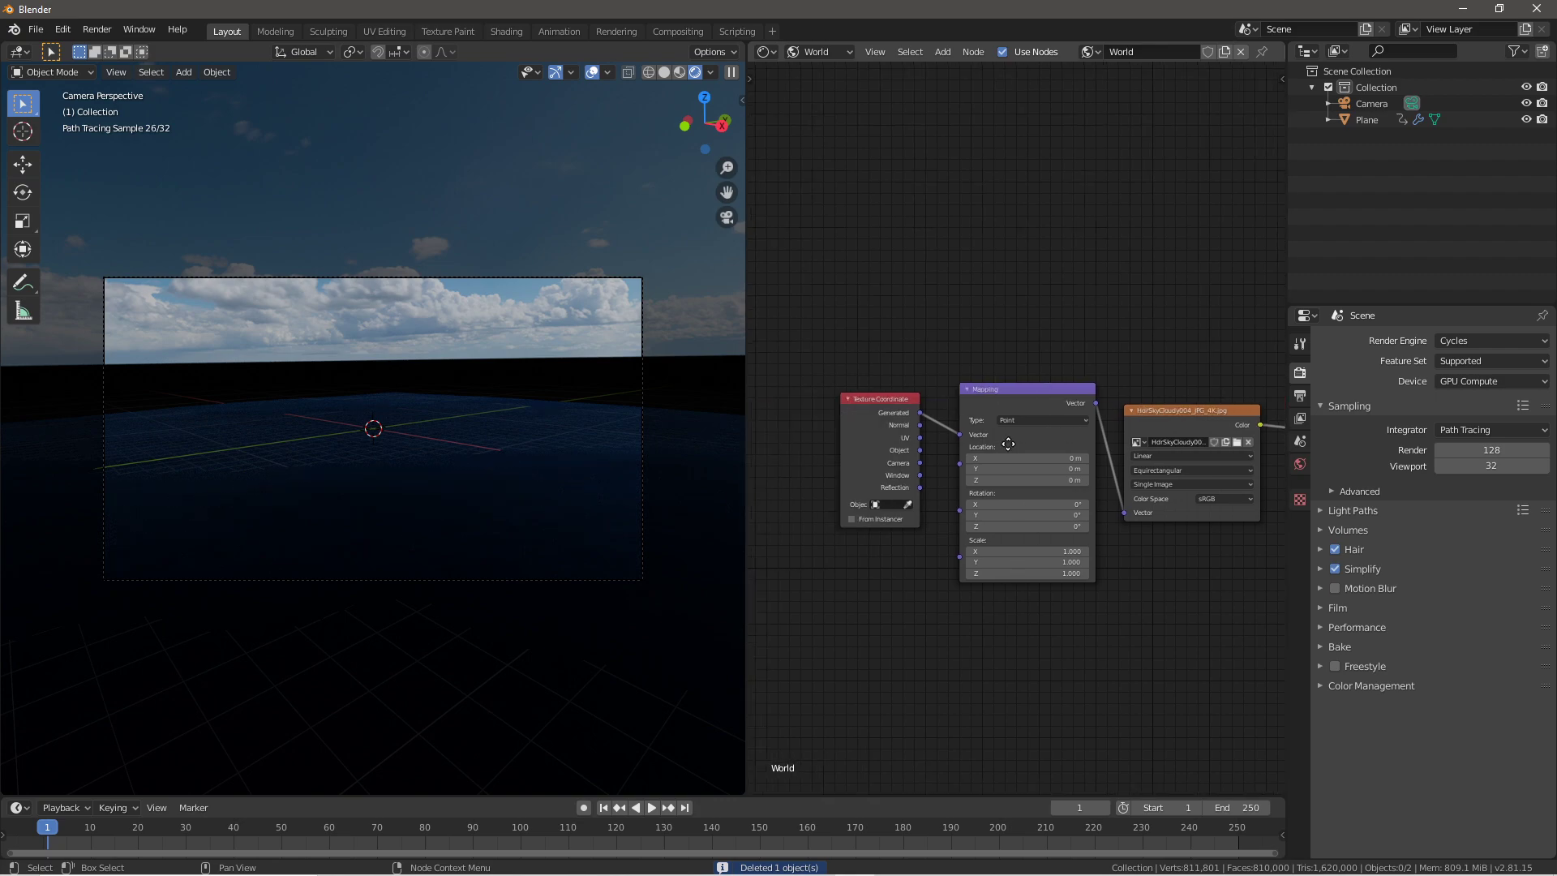
scroll(1021, 509, "up", 2)
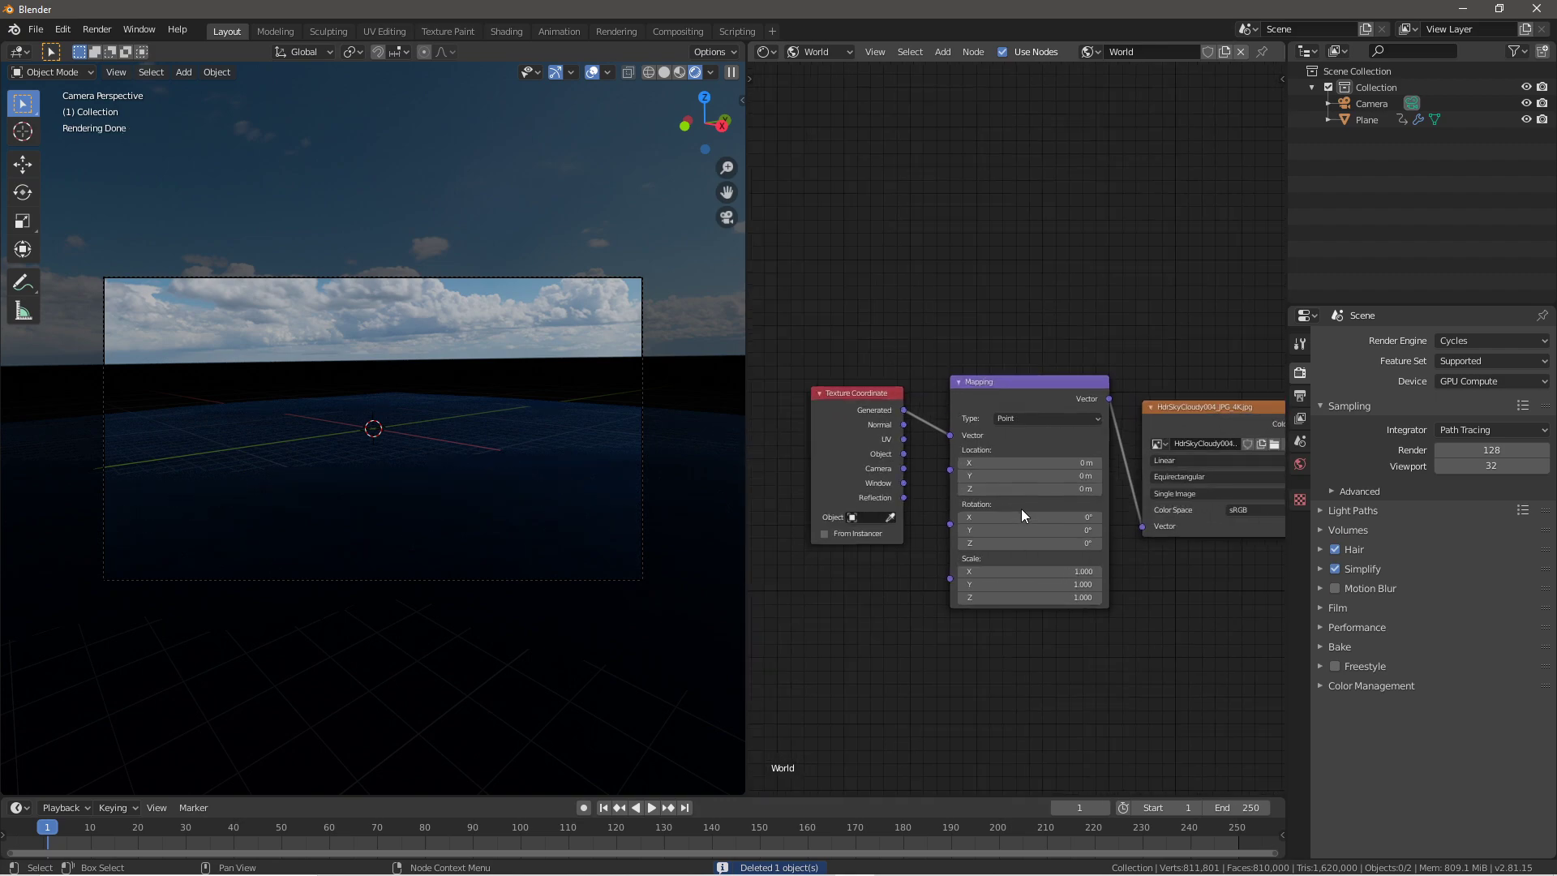
Set the sky Mapping node's Z location to 0.1 m and return to camera view
left_click(957, 493)
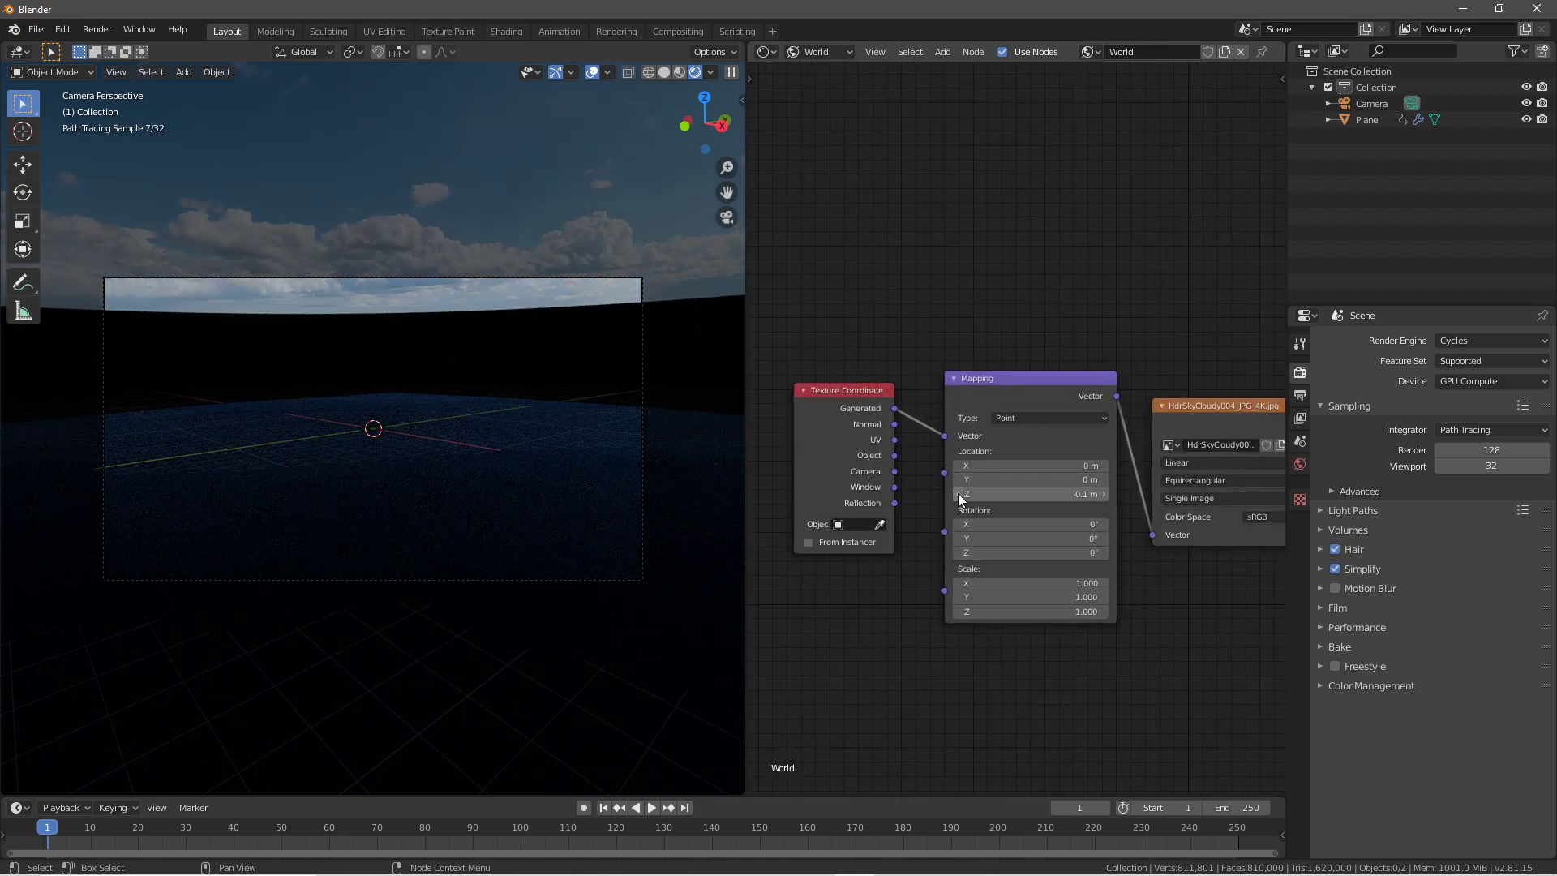
left_click(1103, 495)
left_click(1103, 495)
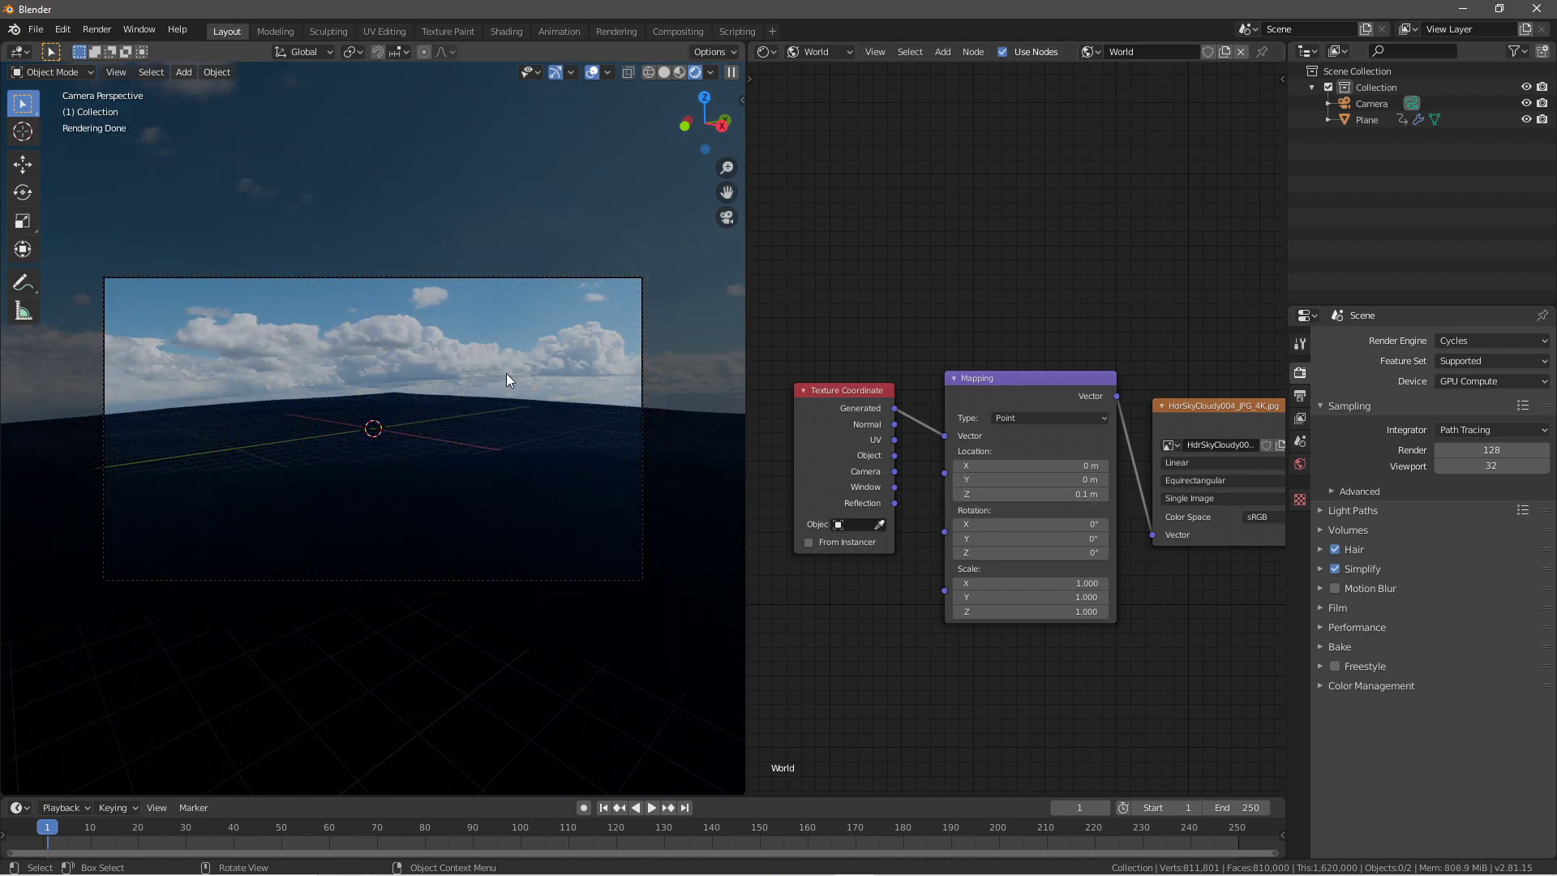
middle_click_drag(320, 400, 411, 411)
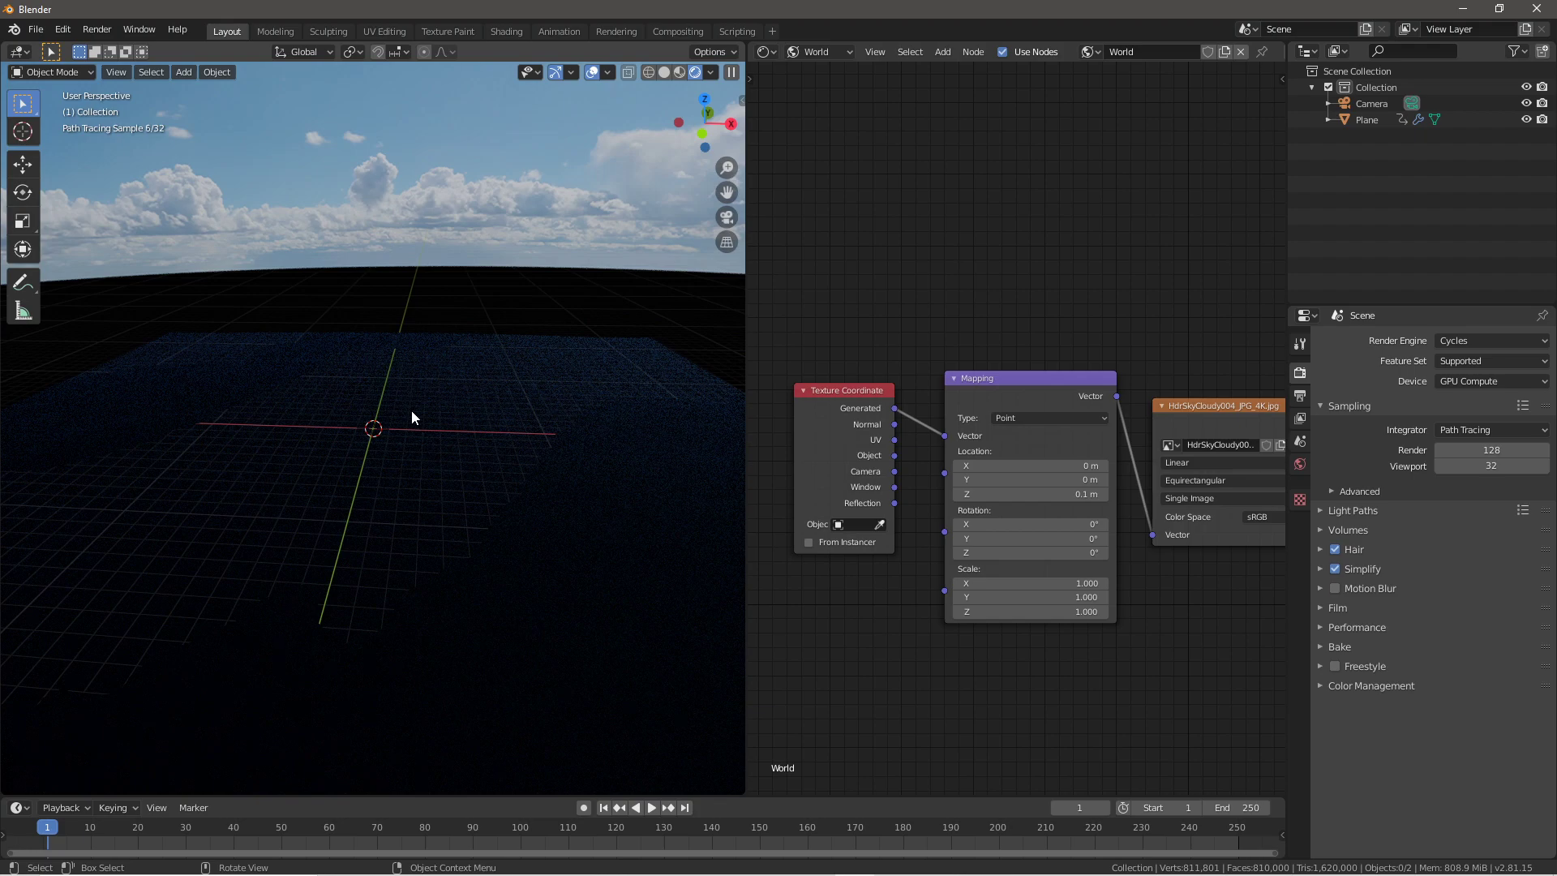
key("KP_0")
left_click(508, 485)
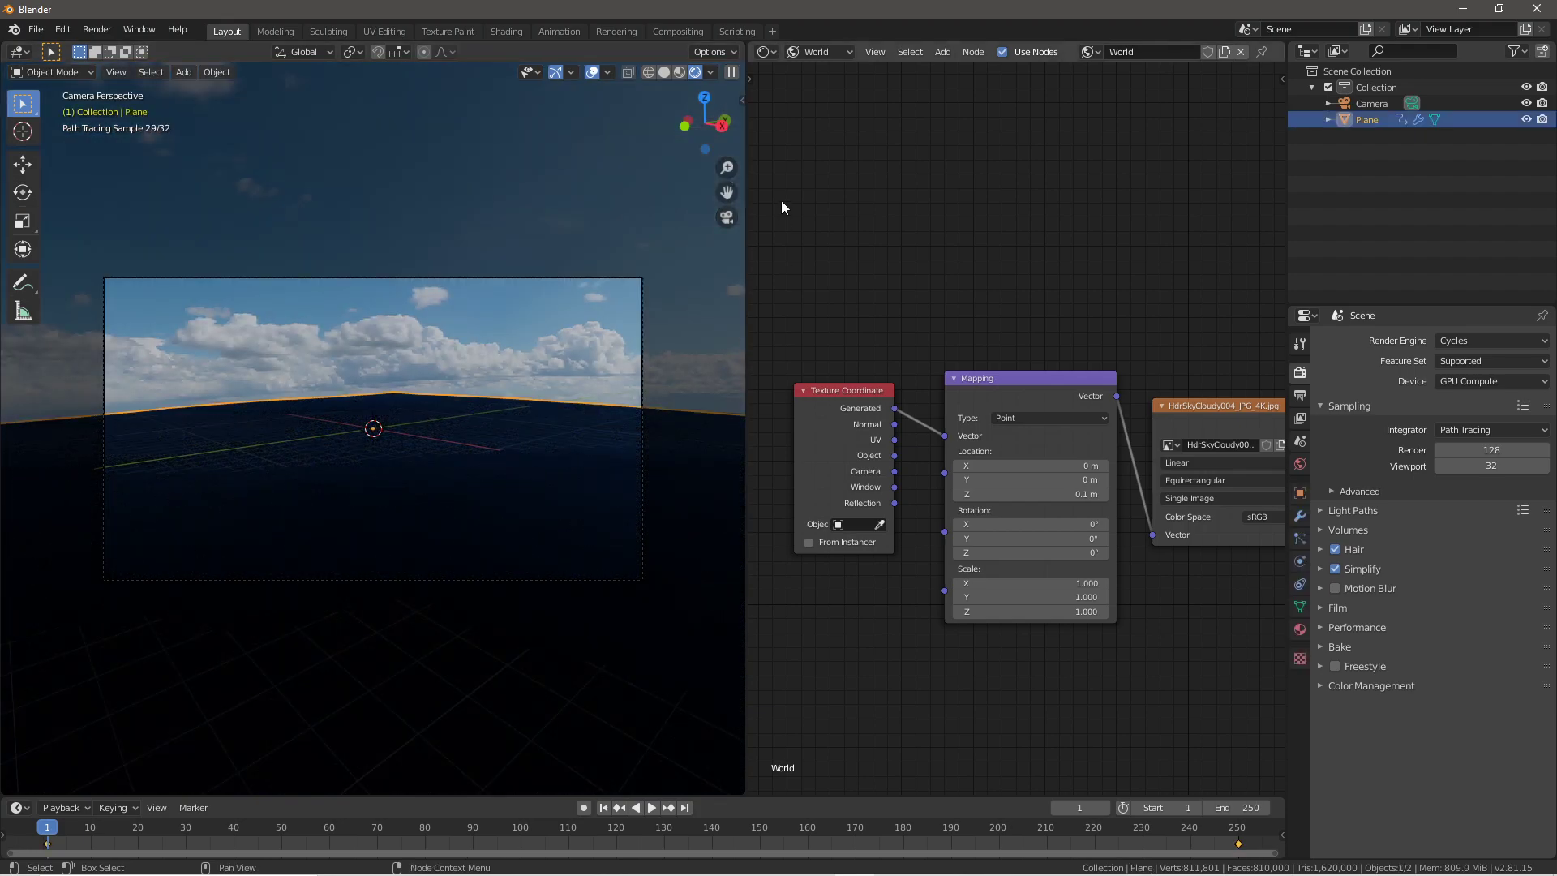
left_click(793, 53)
Brighten the colours of both Glass BSDF nodes in the plane's material
left_click(801, 77)
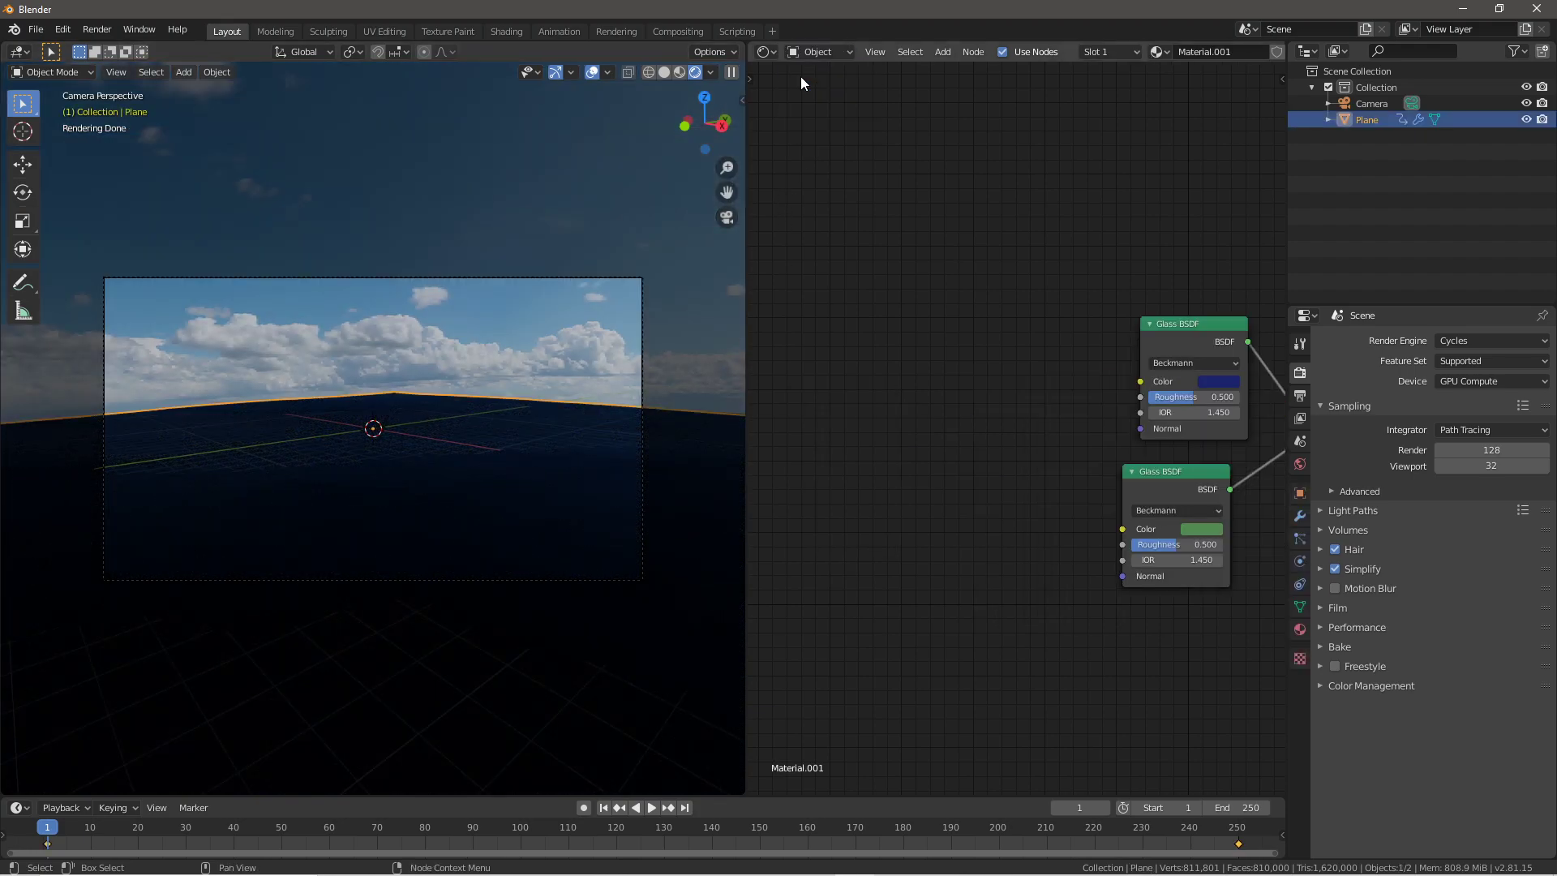
middle_click_drag(1092, 458, 859, 469)
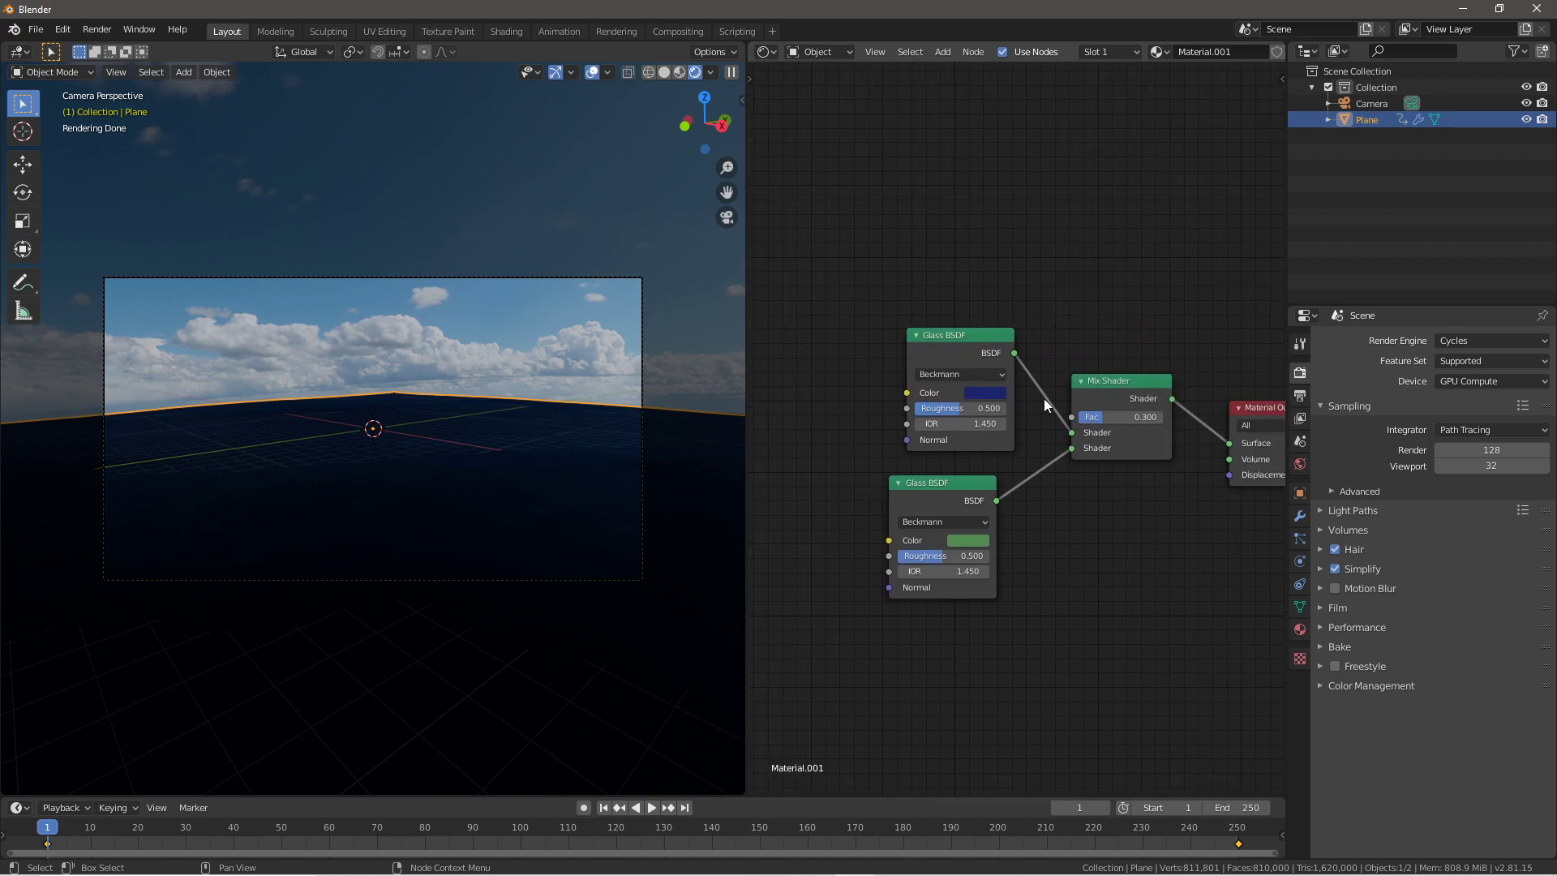
left_click(996, 393)
left_click_drag(1092, 247, 1090, 213)
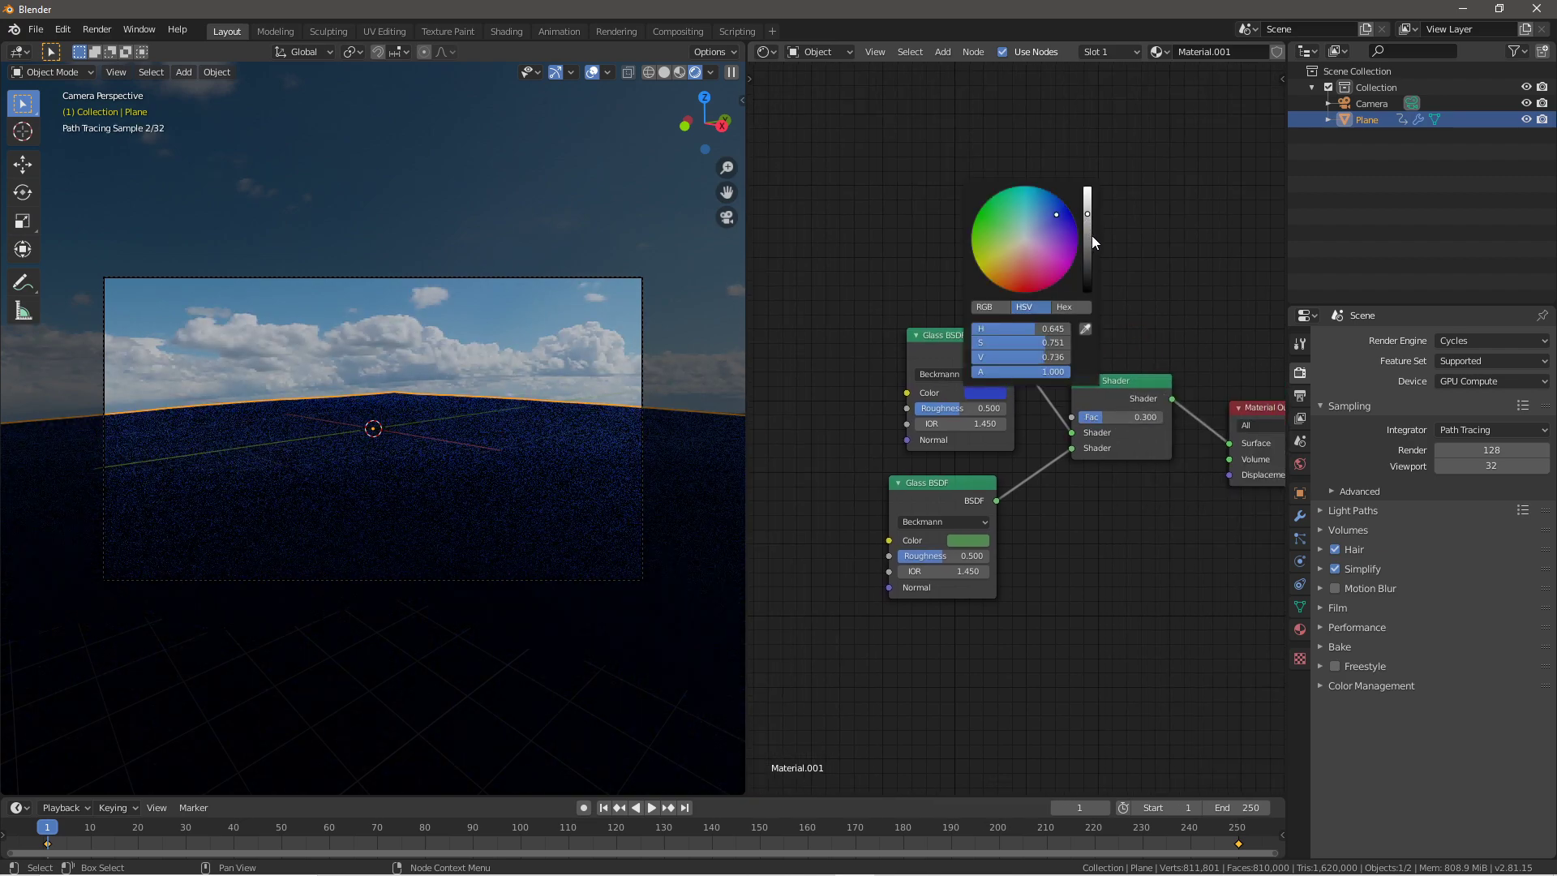
left_click(968, 539)
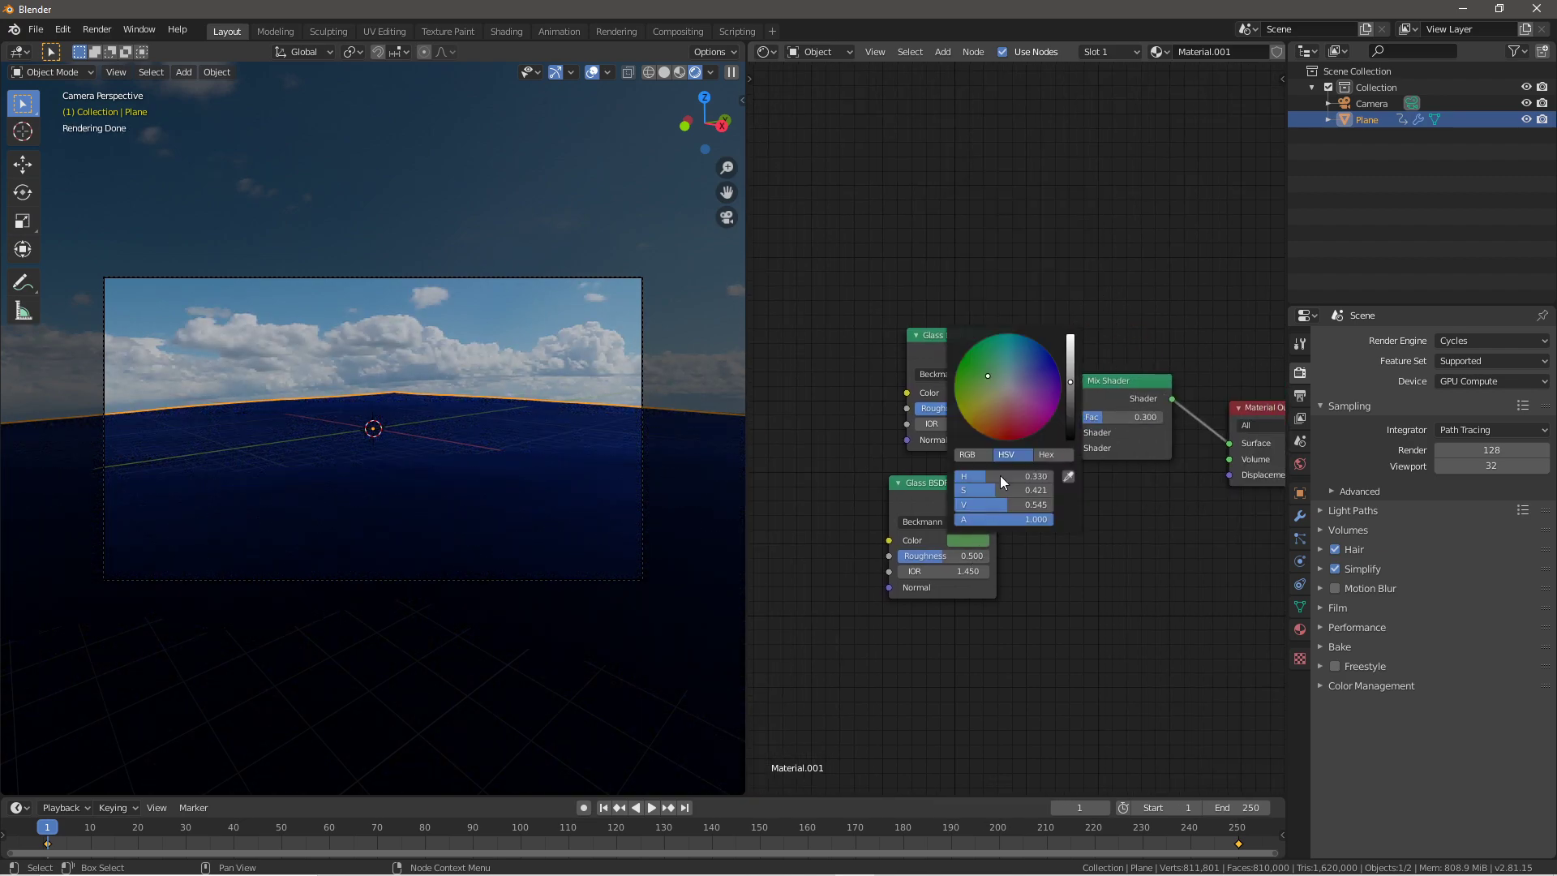
left_click_drag(1079, 370, 1078, 363)
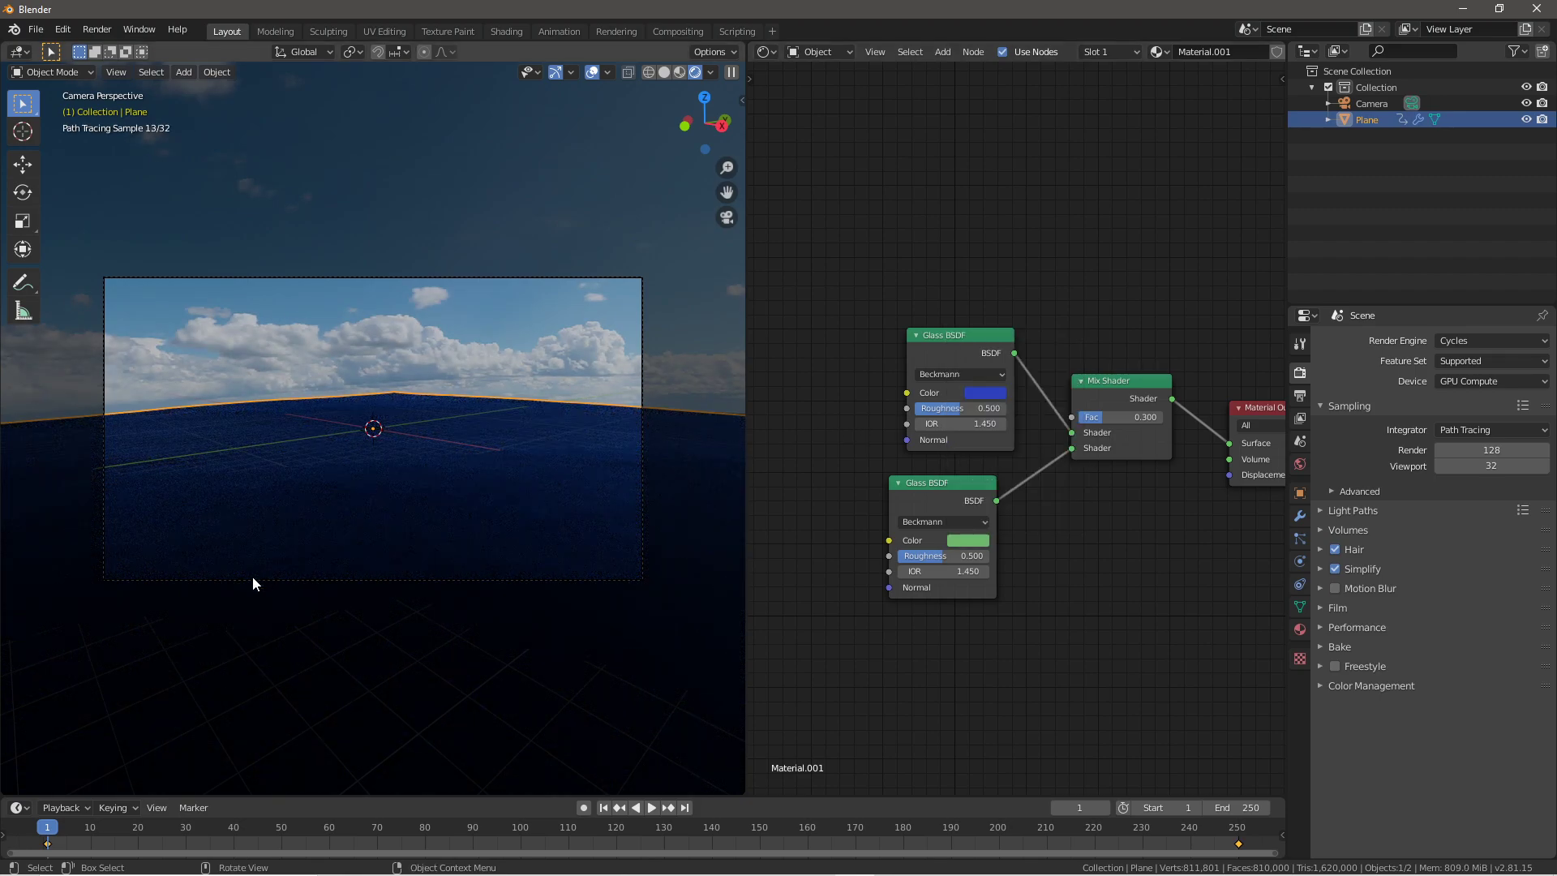
middle_click_drag(317, 468, 382, 501)
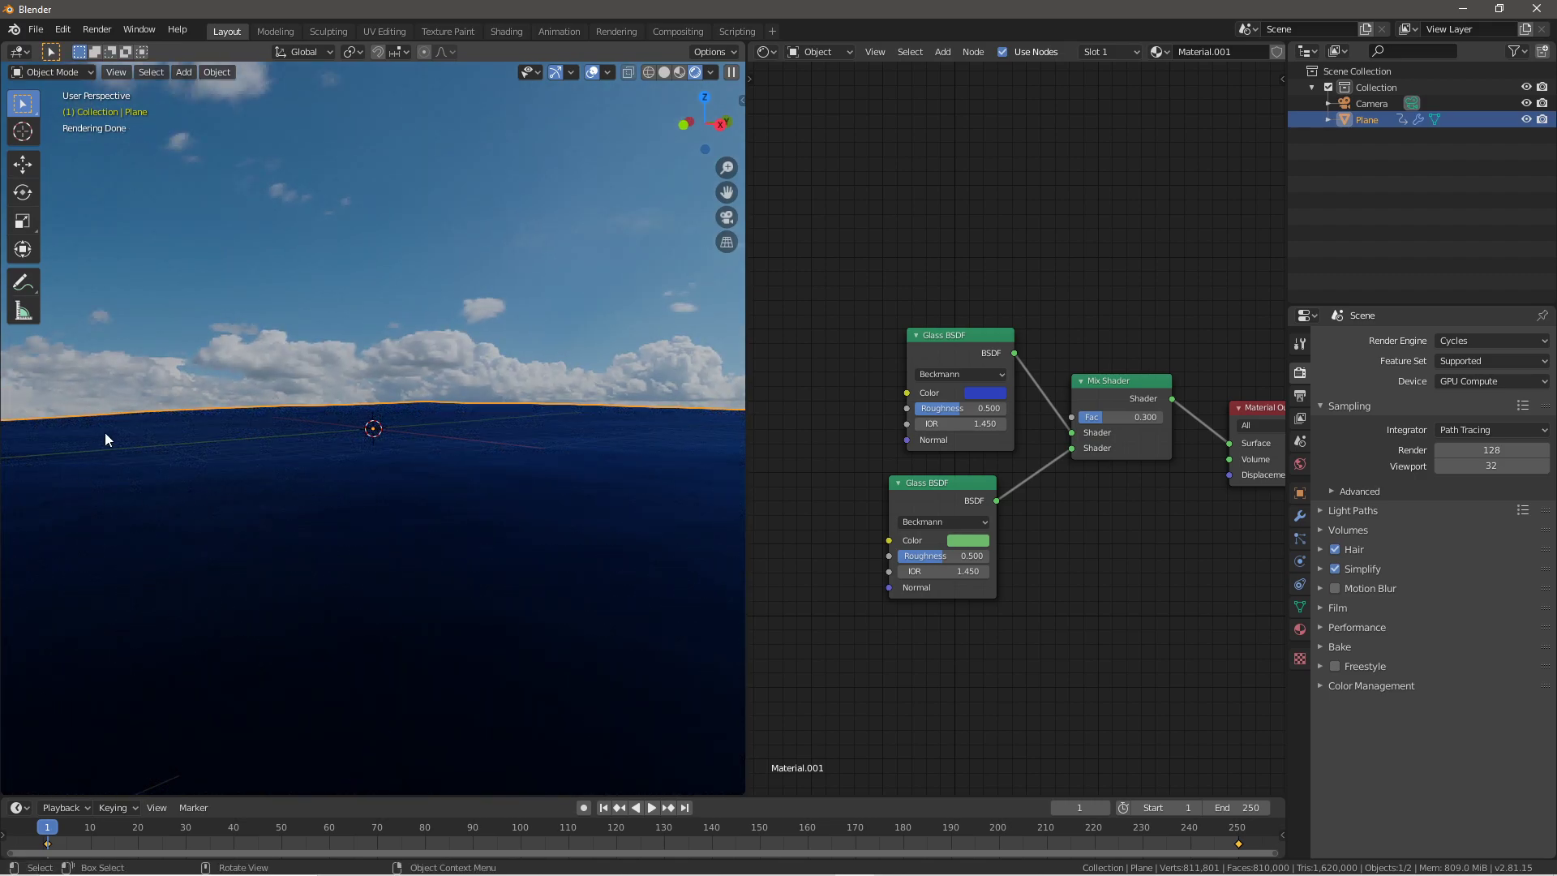
middle_click_drag(436, 490, 386, 511)
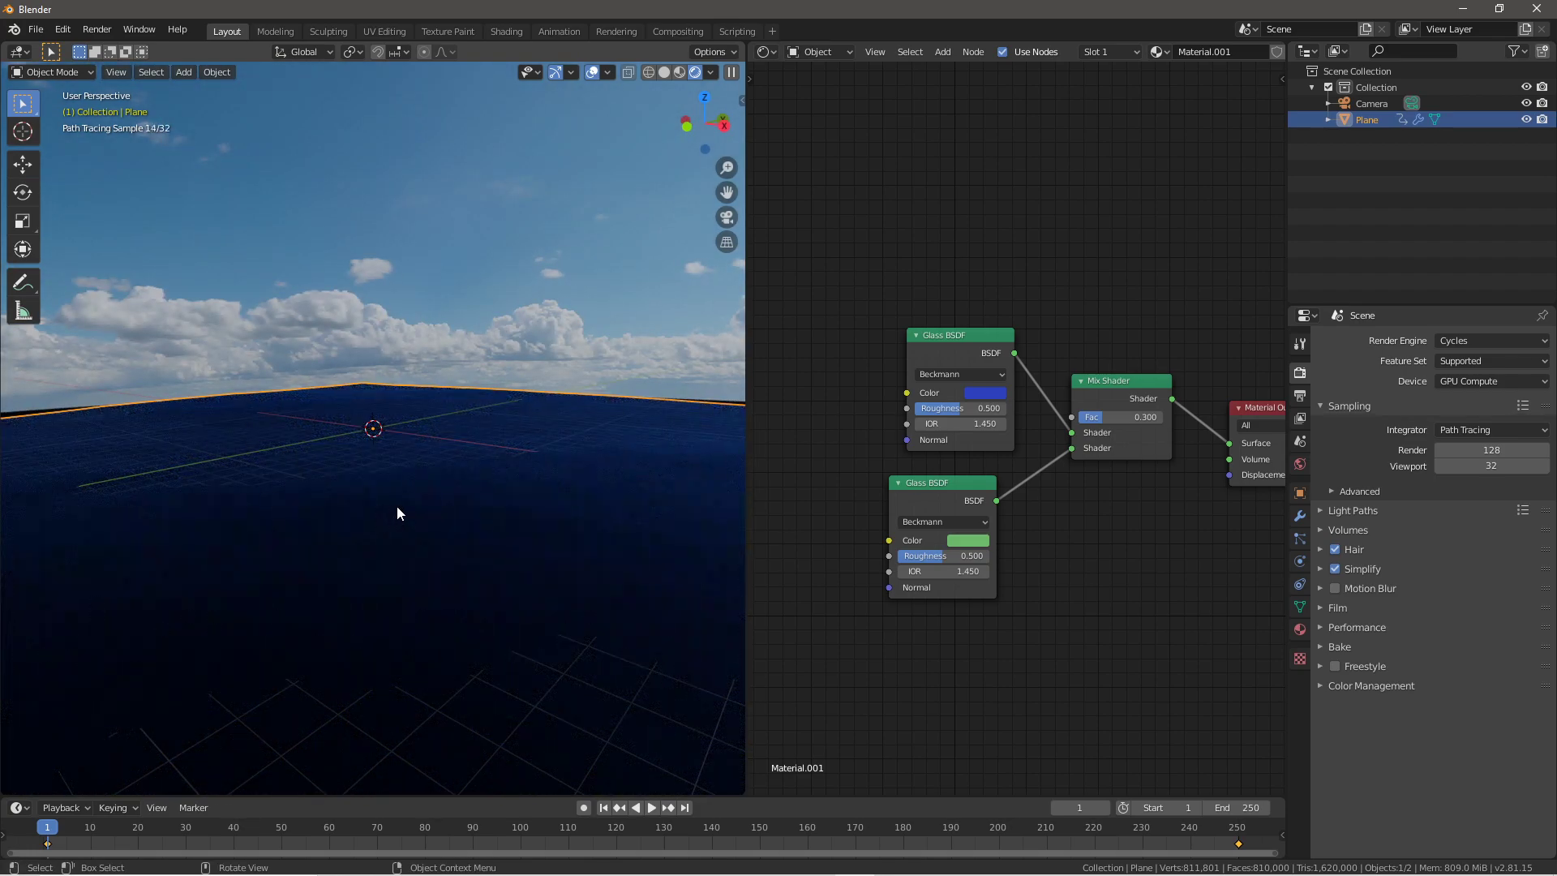
Raise the top glass's blue colour value to 0.842 and view through the camera
left_click(983, 393)
left_click(1087, 210)
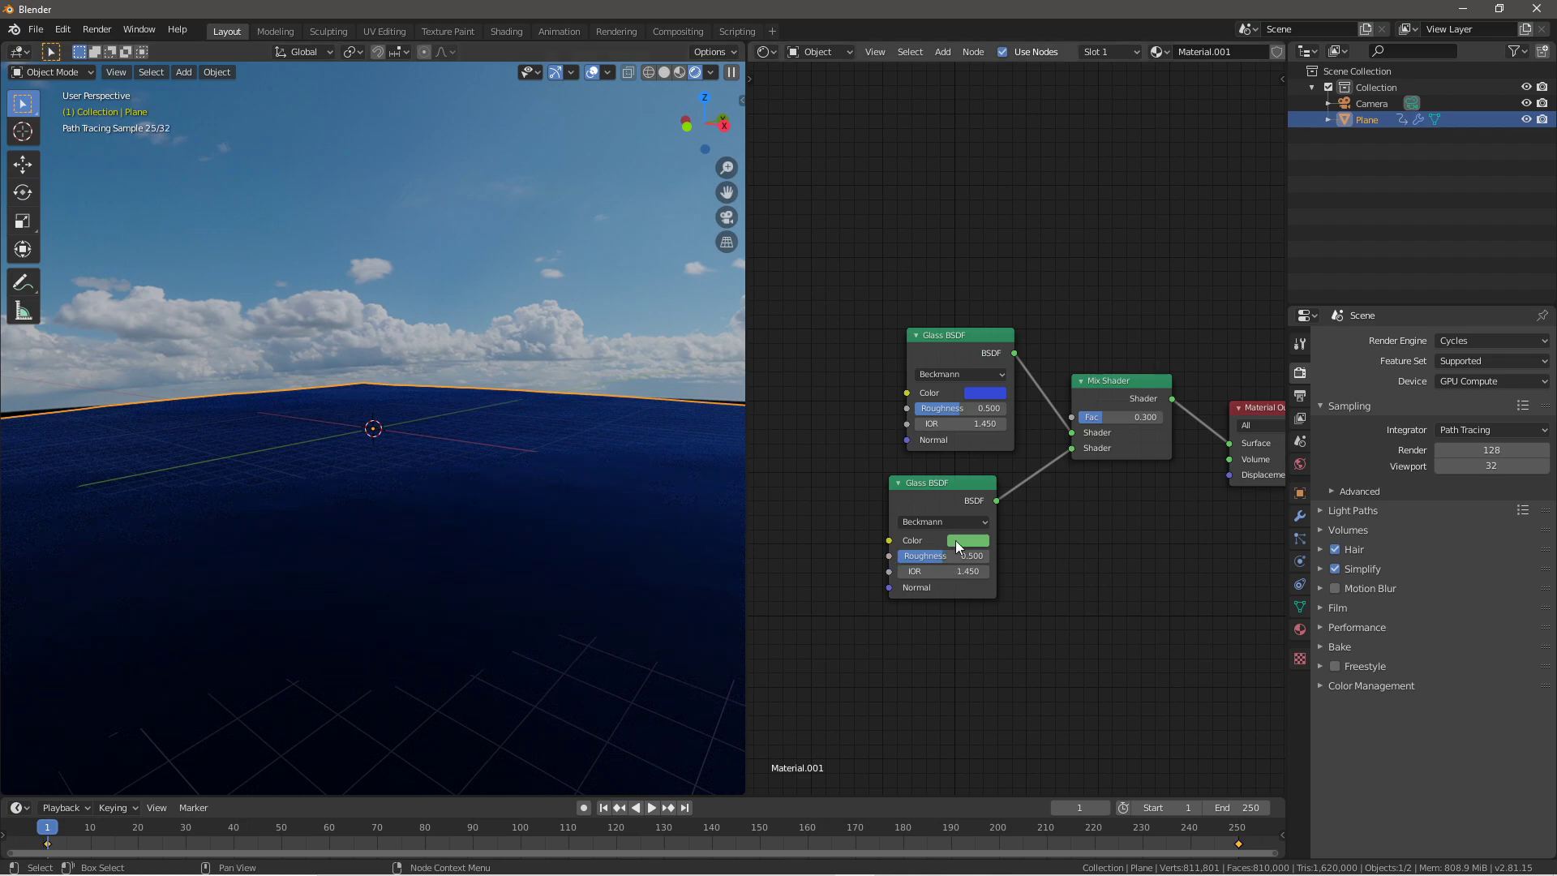
left_click(986, 397)
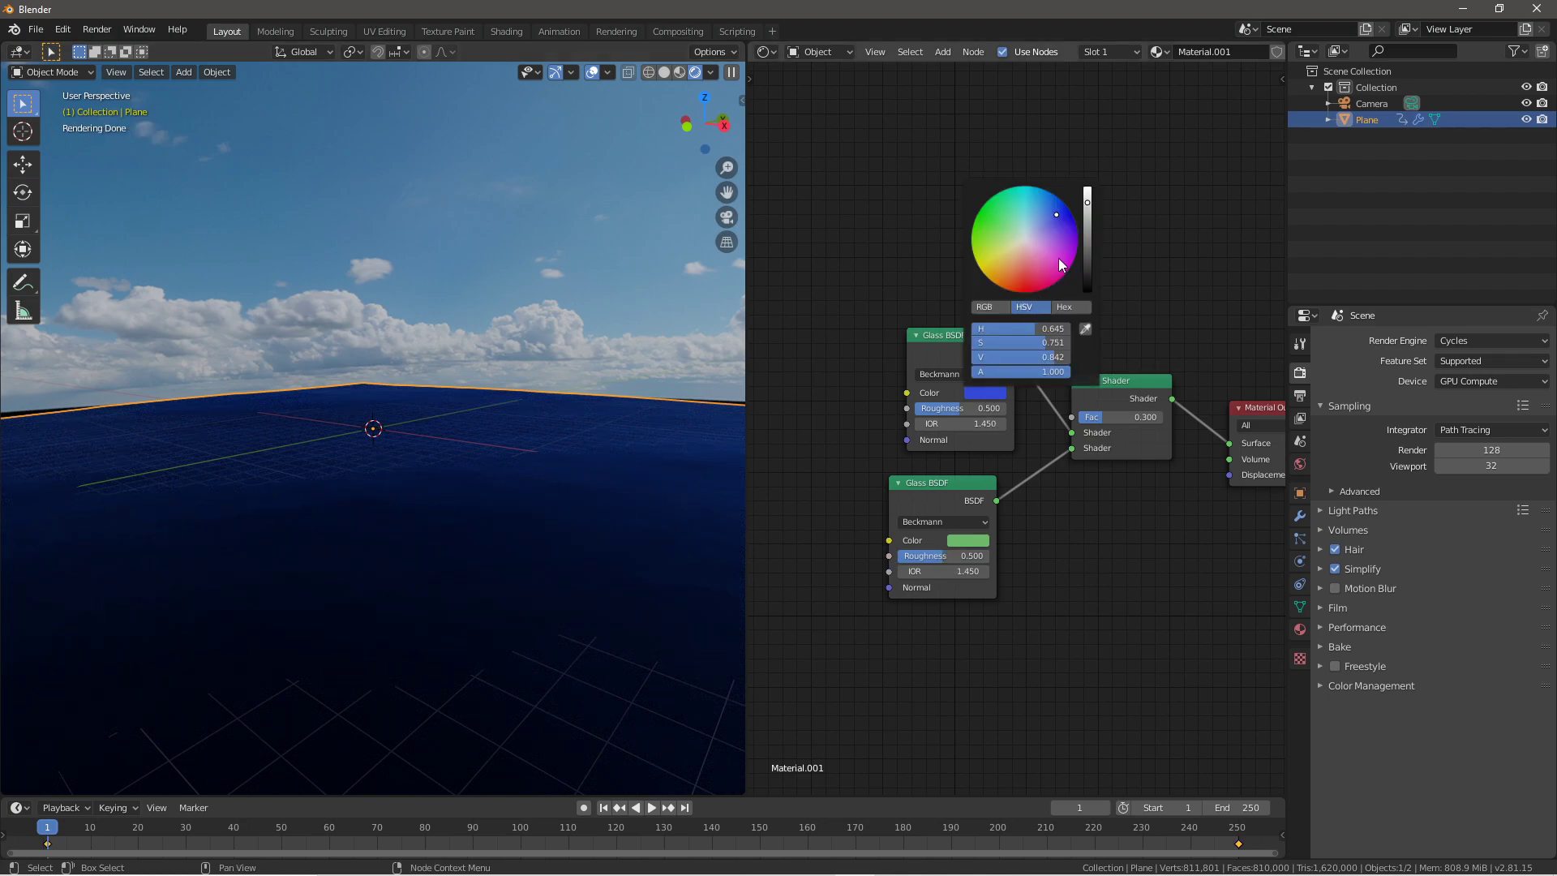
left_click(1088, 203)
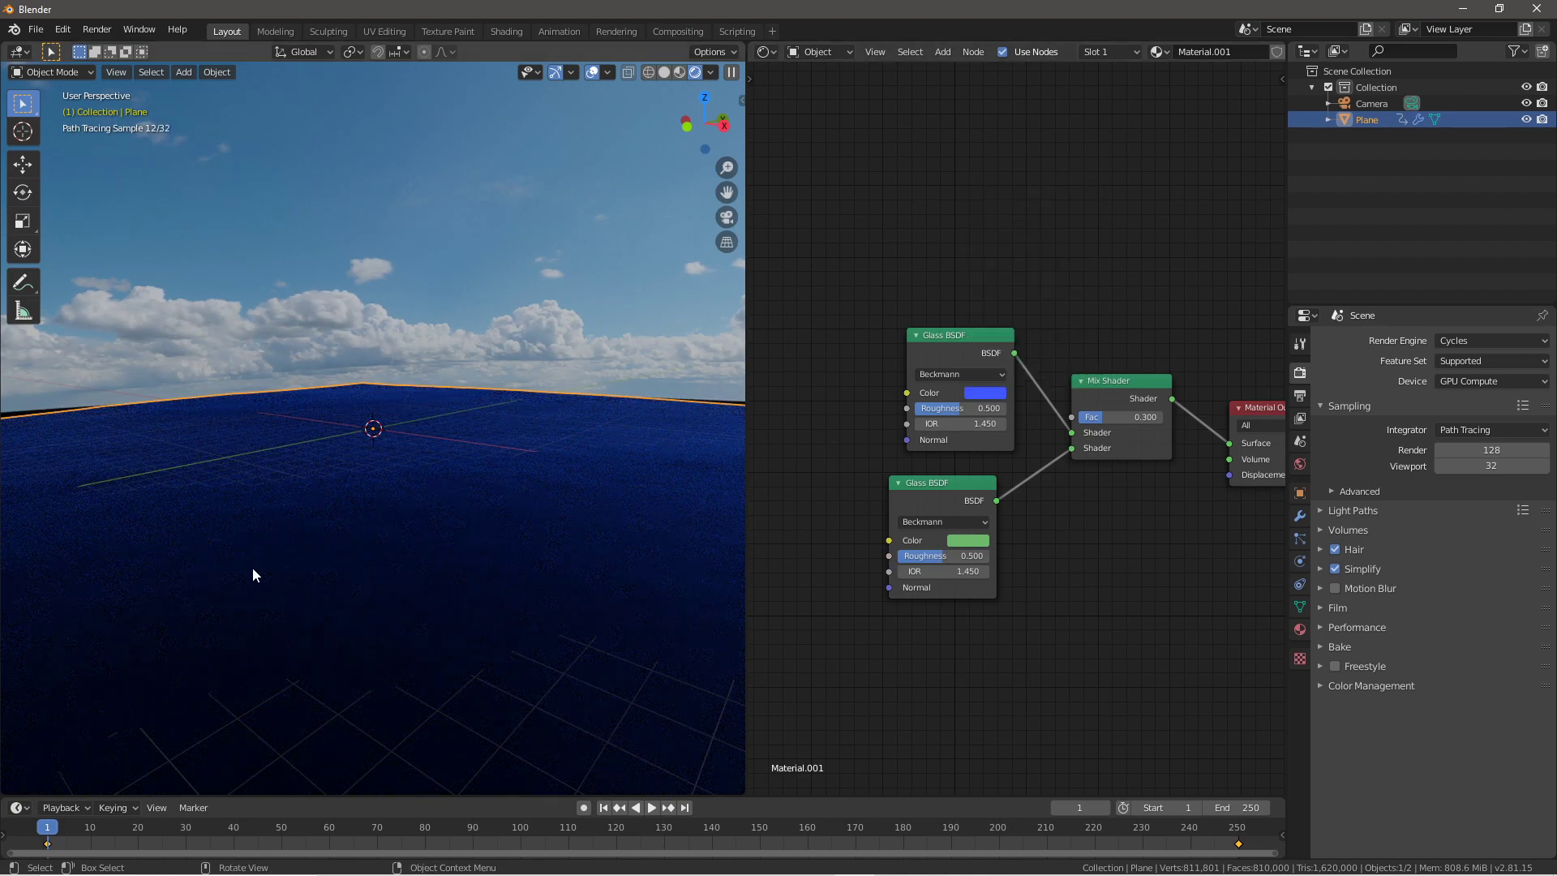
left_click(280, 304)
middle_click_drag(264, 349, 506, 518)
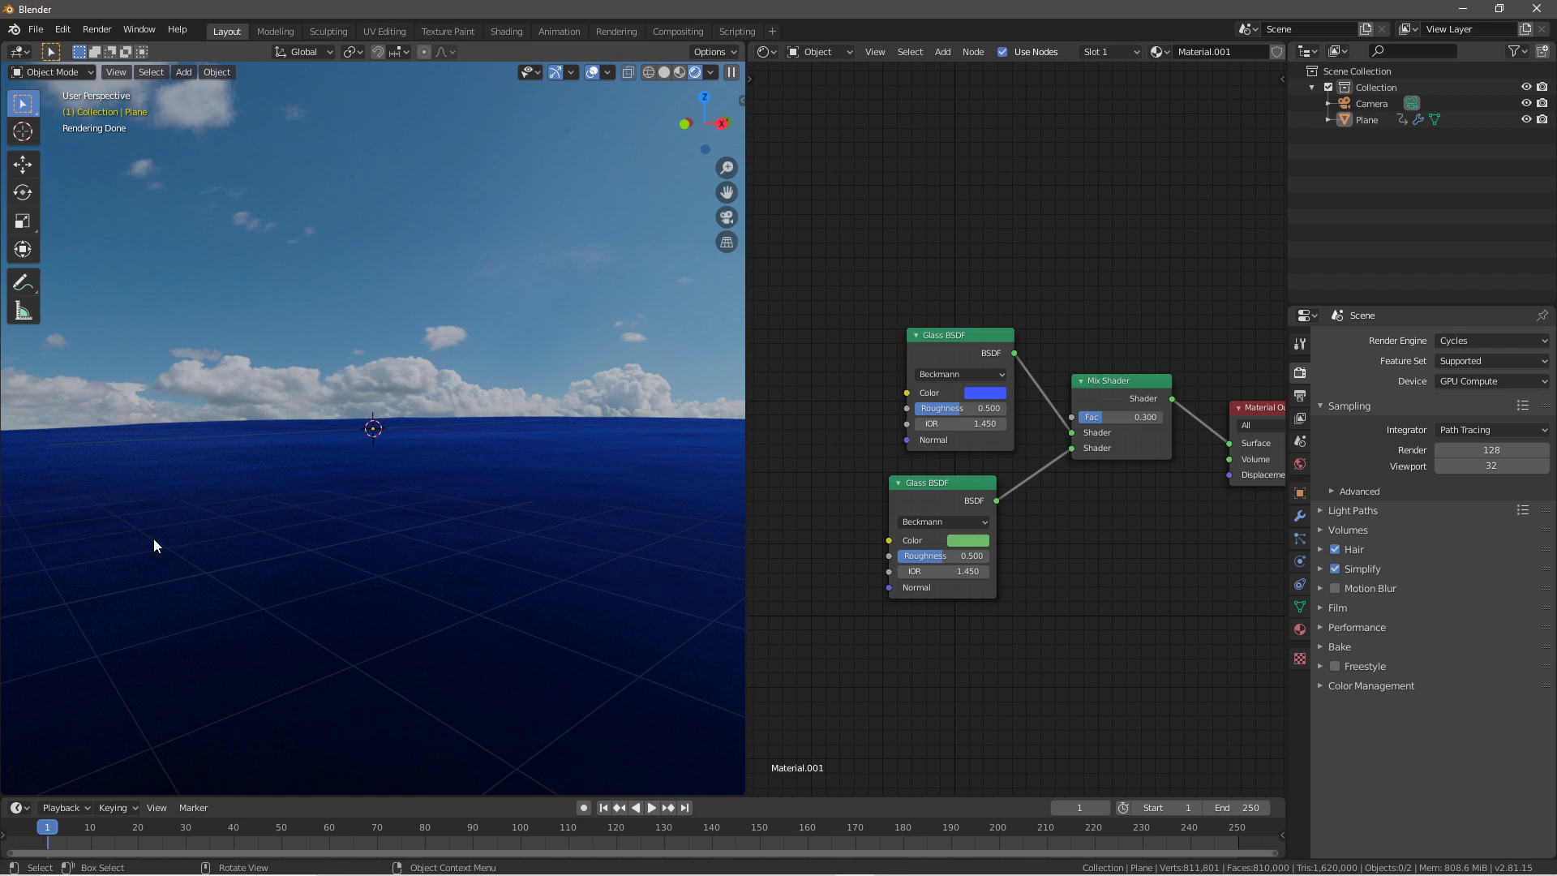
key("KP_0")
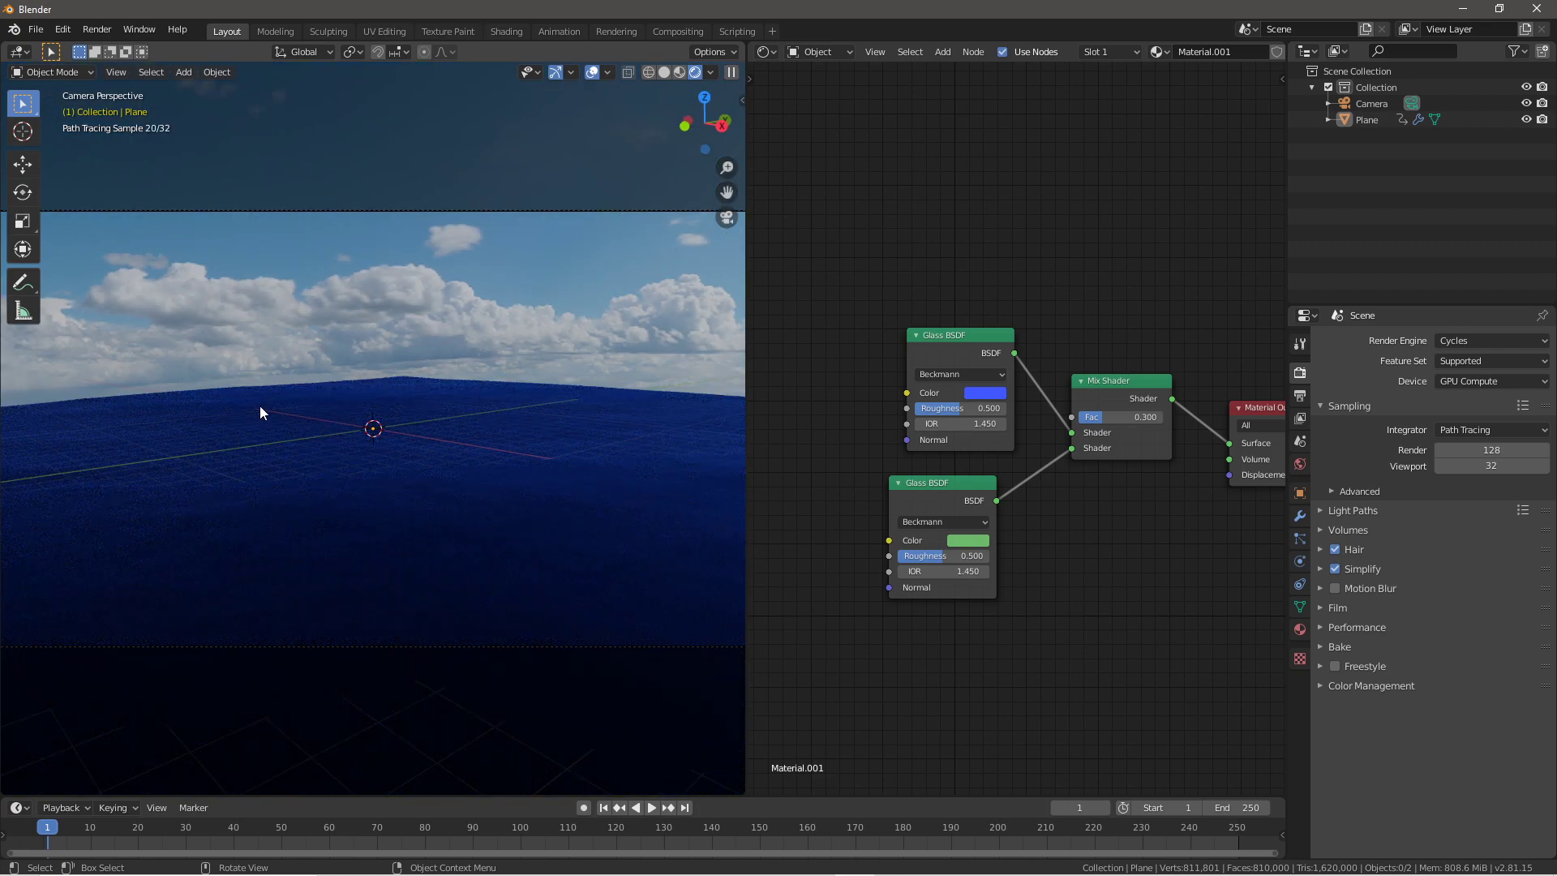
Scale up the ocean plane so it extends past the horizon
left_click(384, 412)
key("s")
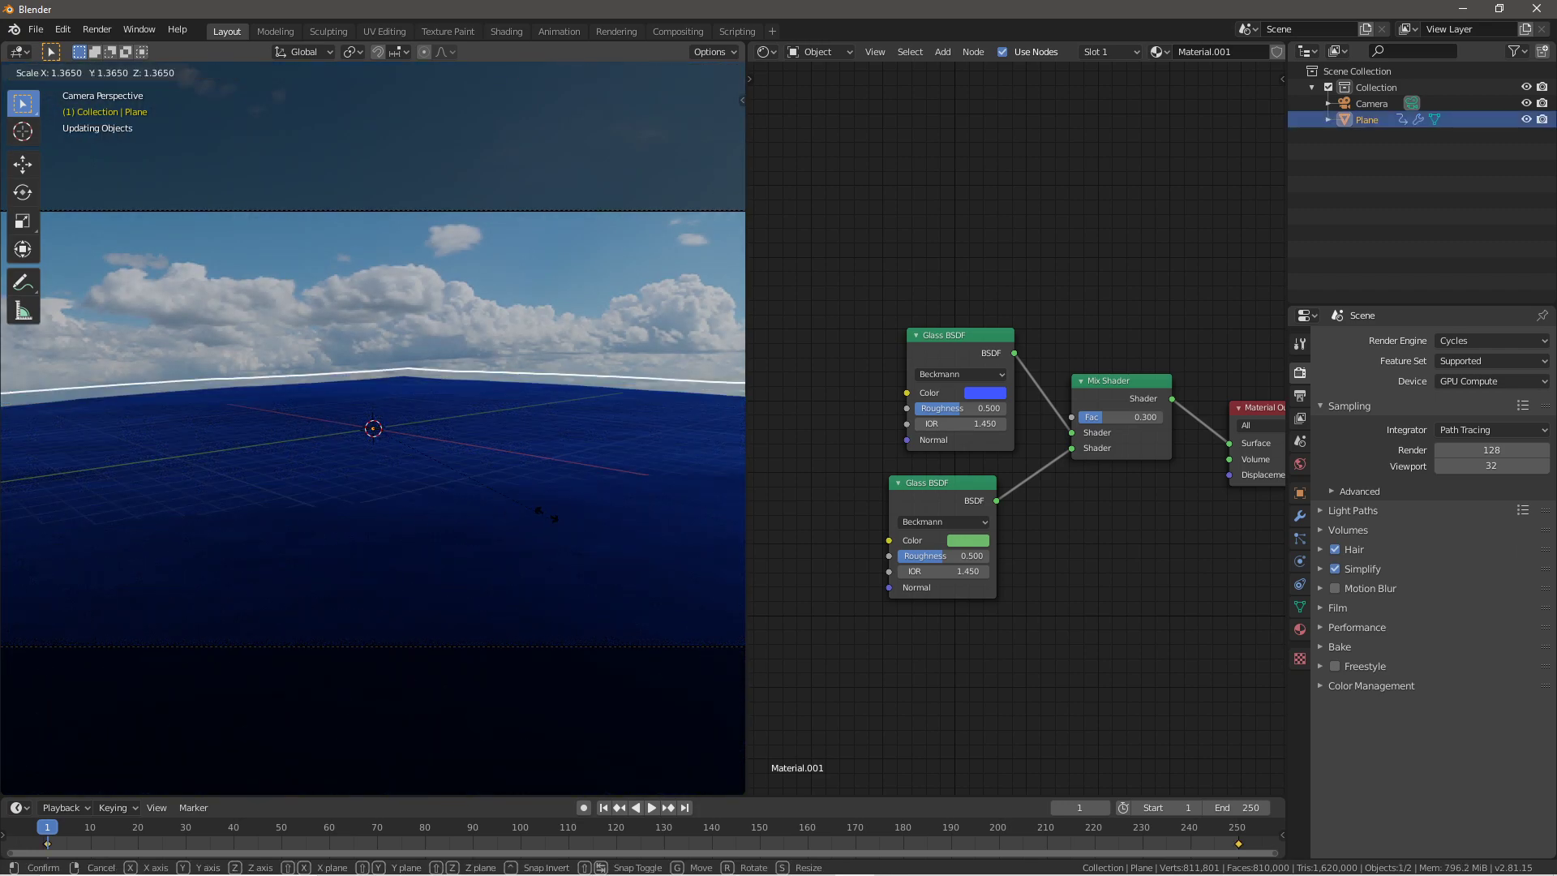
left_click(721, 498)
left_click(463, 309)
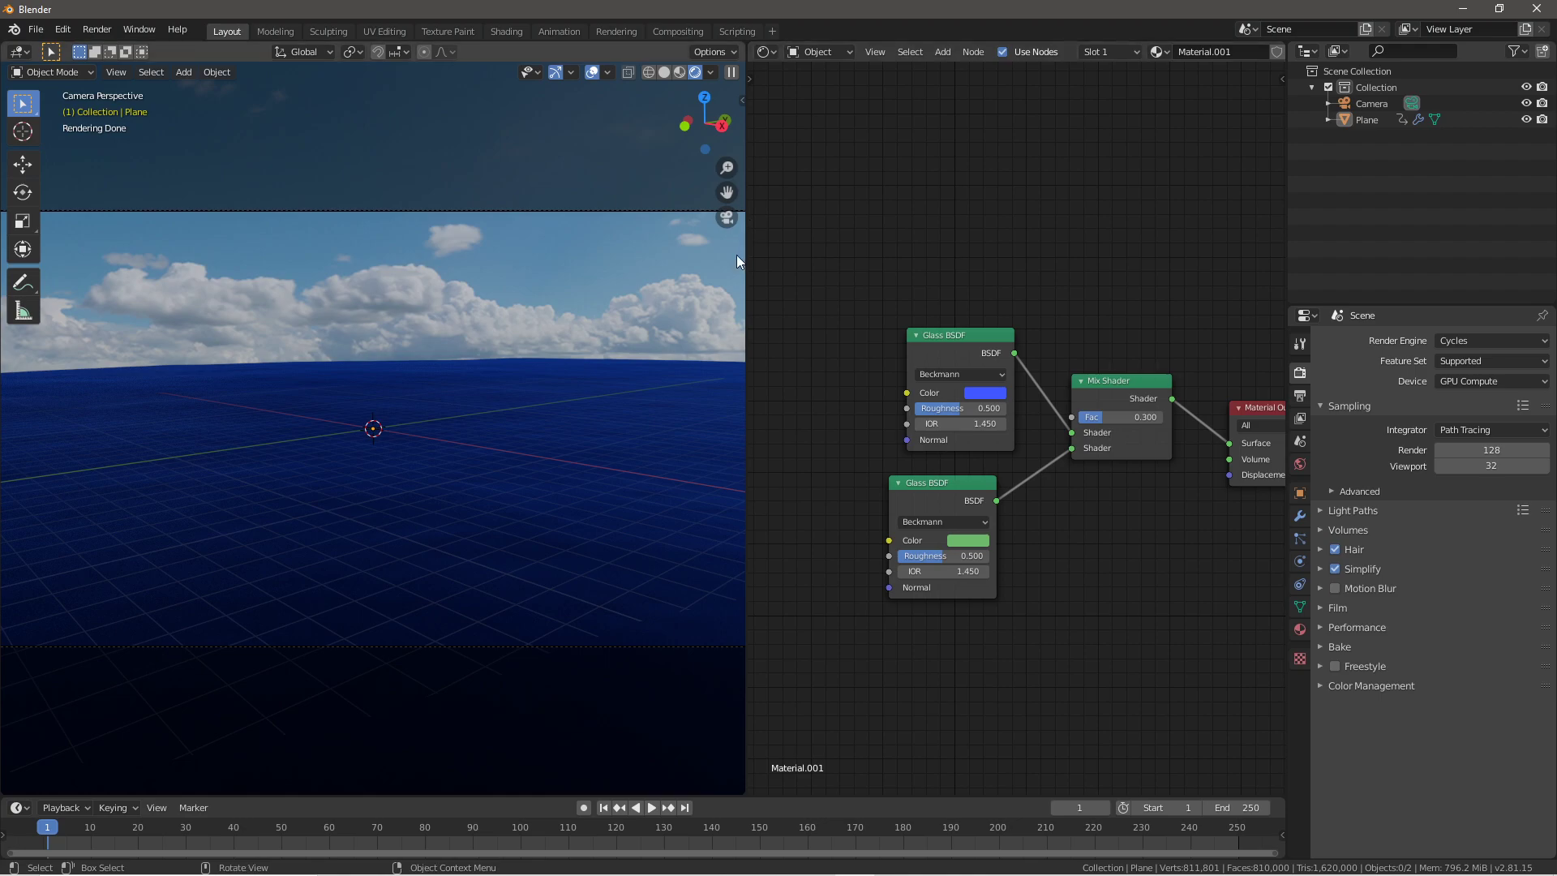
Switch to Solid shading and widen the 3D view over the node editor
left_click_drag(751, 252, 811, 251)
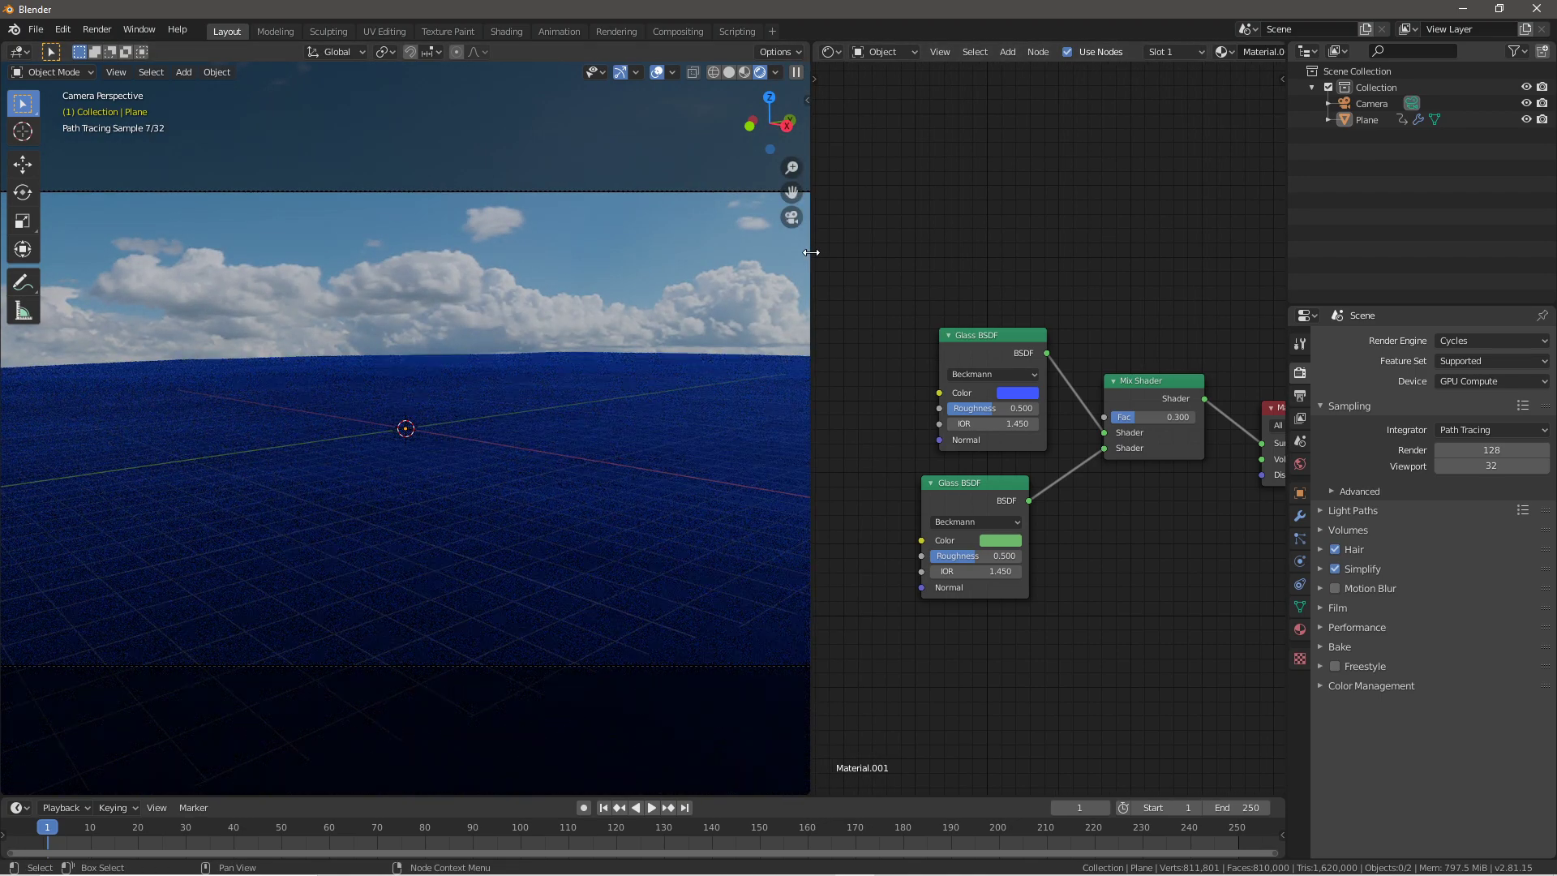
key("z")
left_click(442, 442)
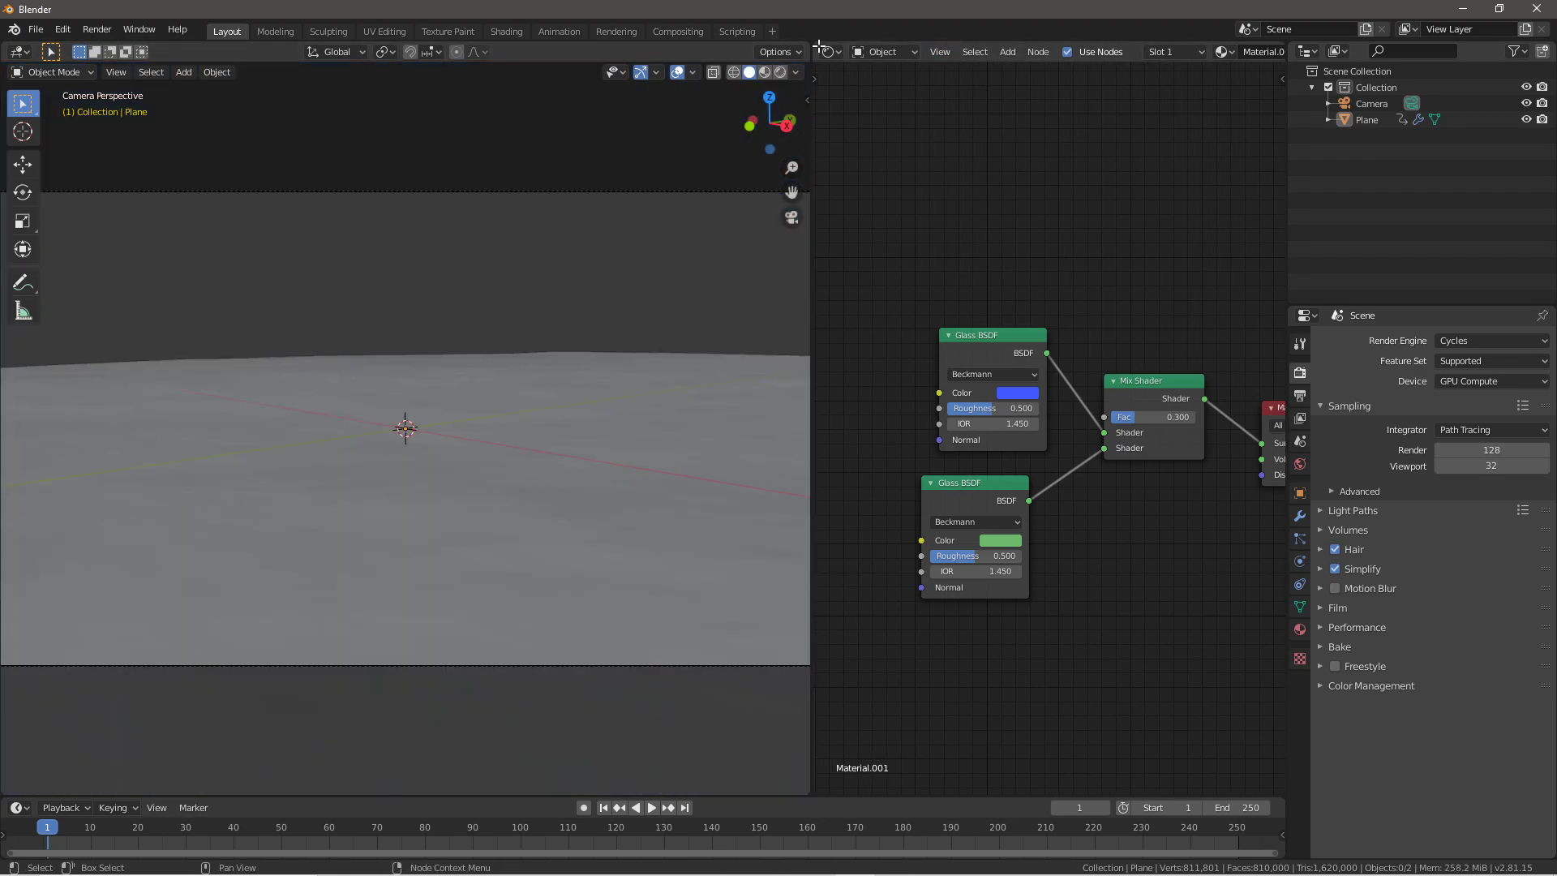
mouse_move(813, 46)
left_mouse_down()
mouse_move(815, 146)
mouse_move(817, 40)
left_mouse_up()
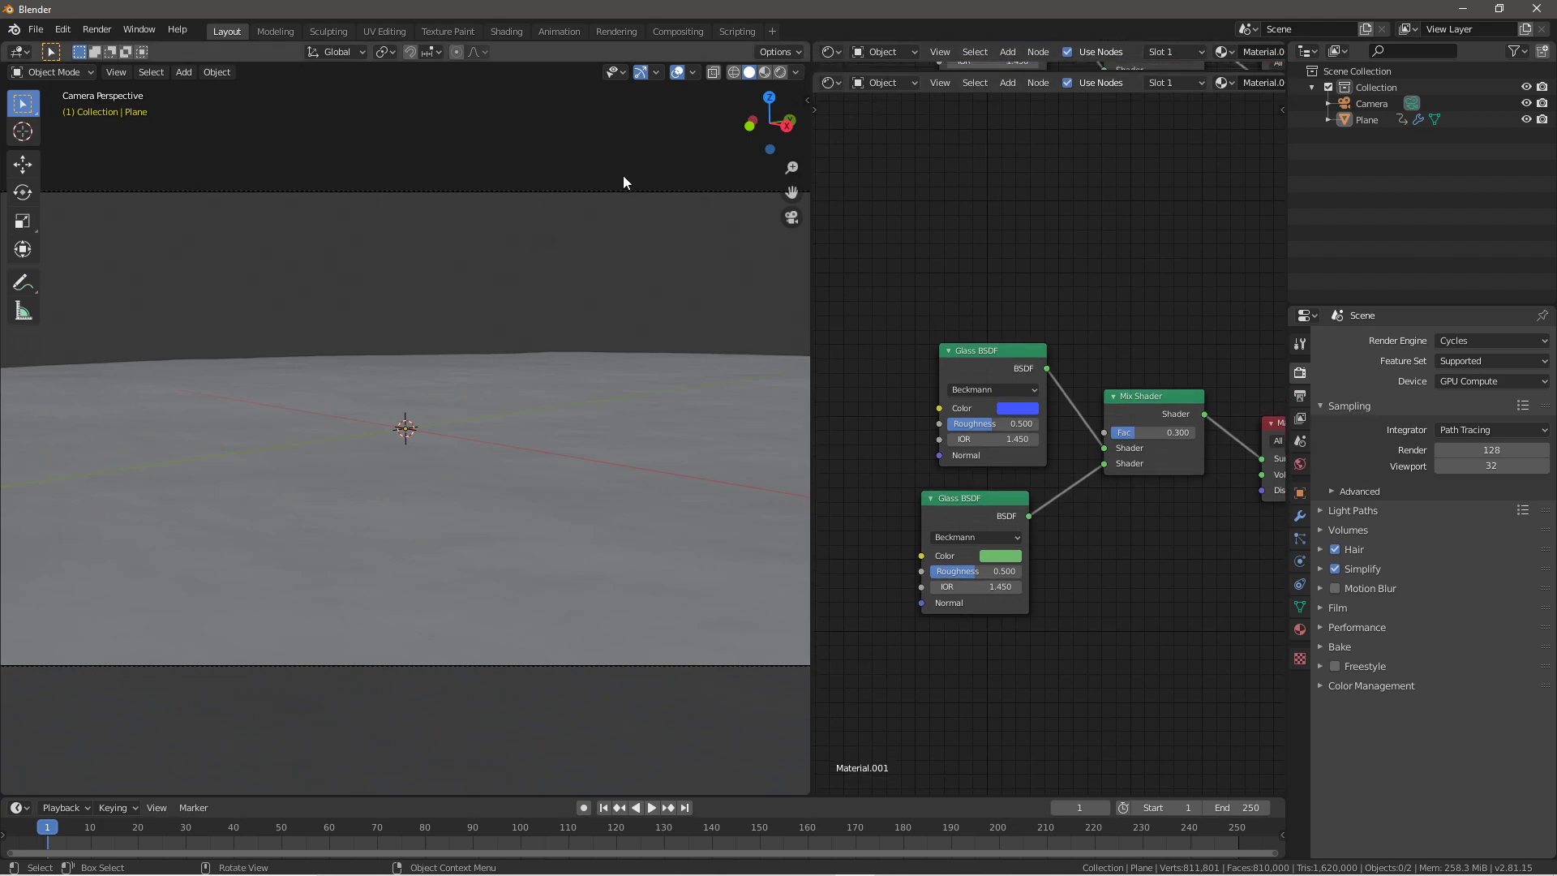
left_click_drag(812, 260, 1219, 313)
scroll(758, 381, "down", 2)
scroll(756, 382, "up", 1)
middle_click_drag(756, 381, 618, 403)
scroll(714, 375, "down", 4)
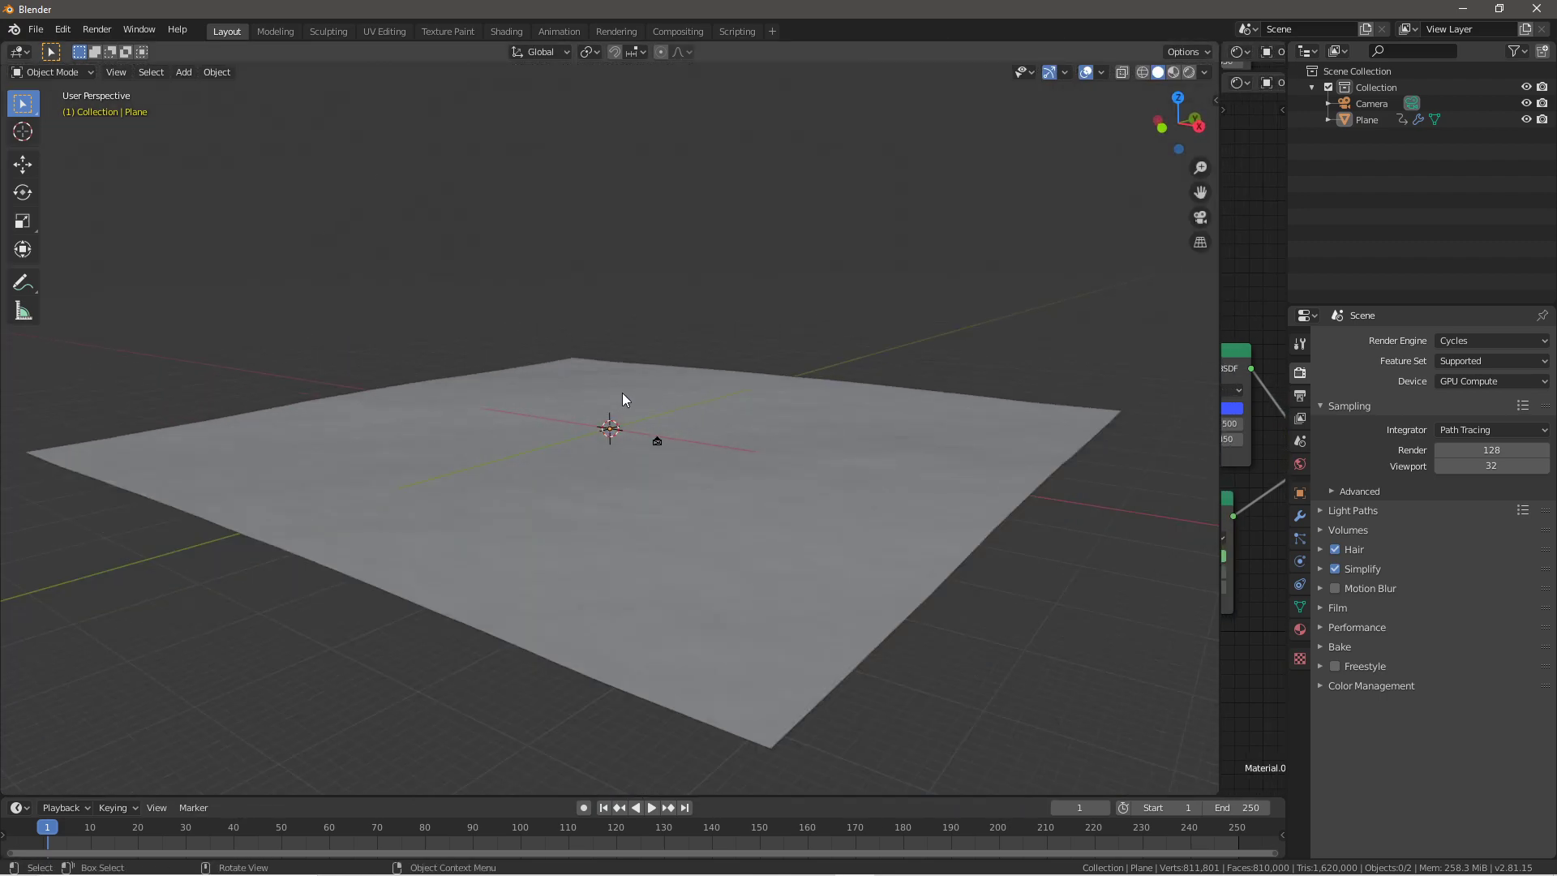
Set the output file format to FFmpeg video
left_click(42, 33)
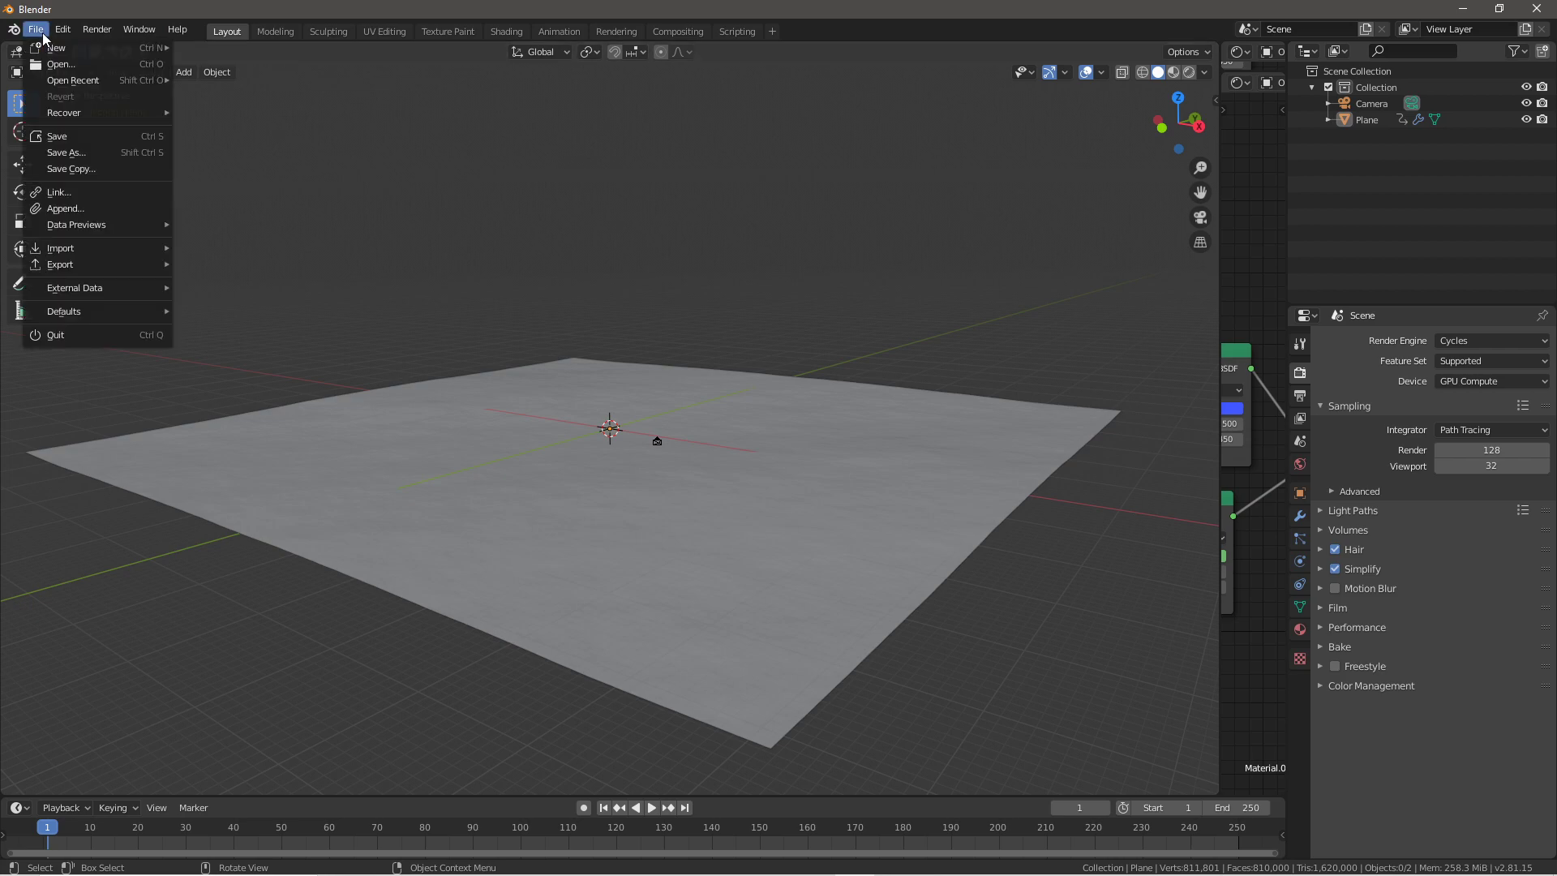
left_click(1300, 395)
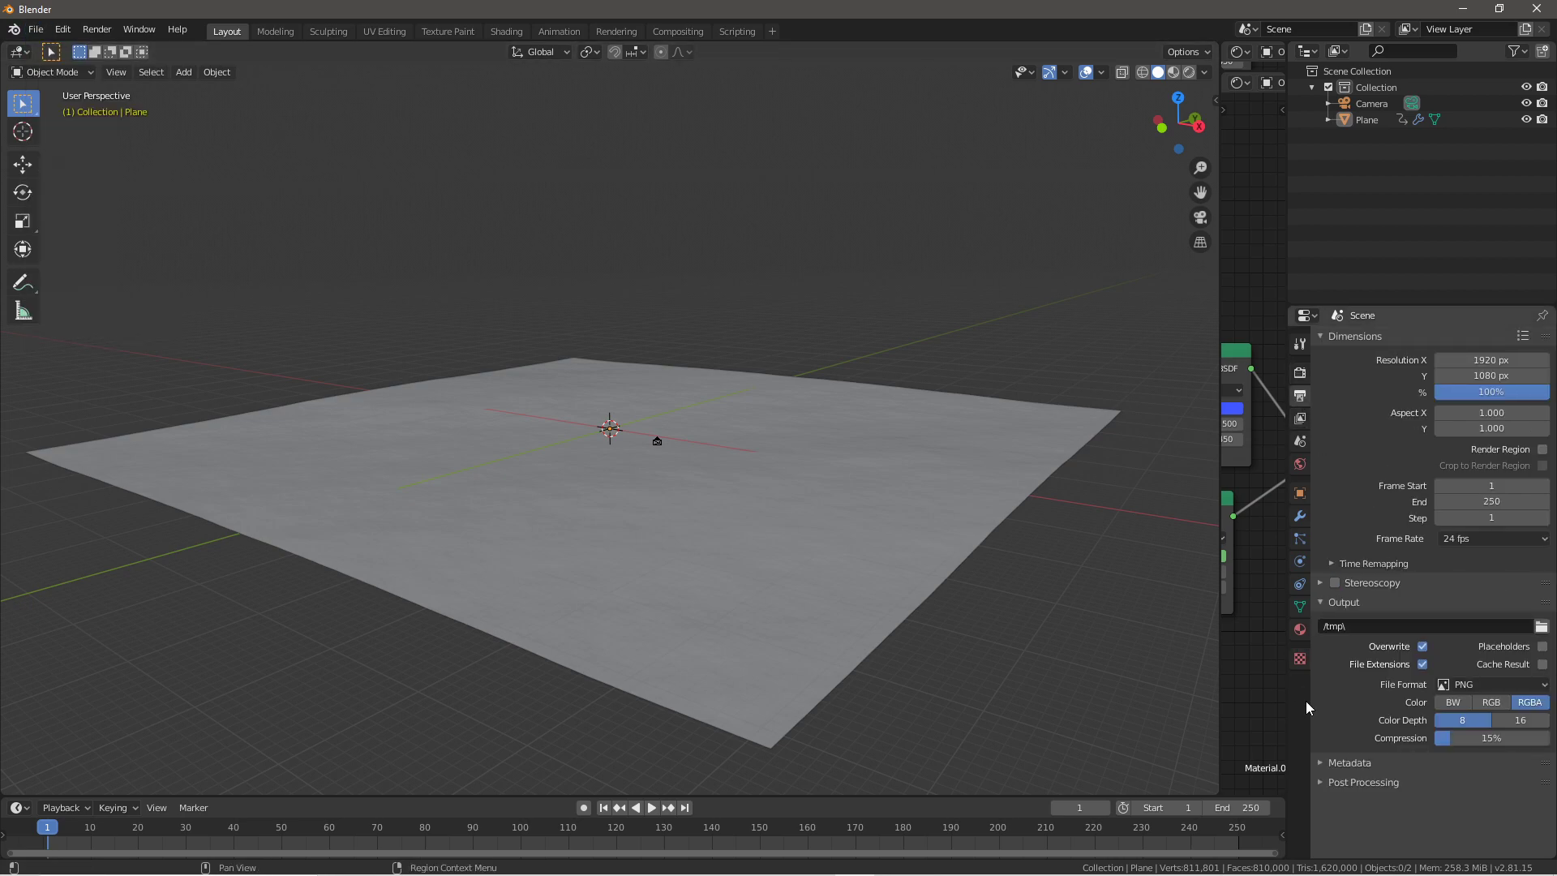
left_click(1486, 684)
left_click(1475, 781)
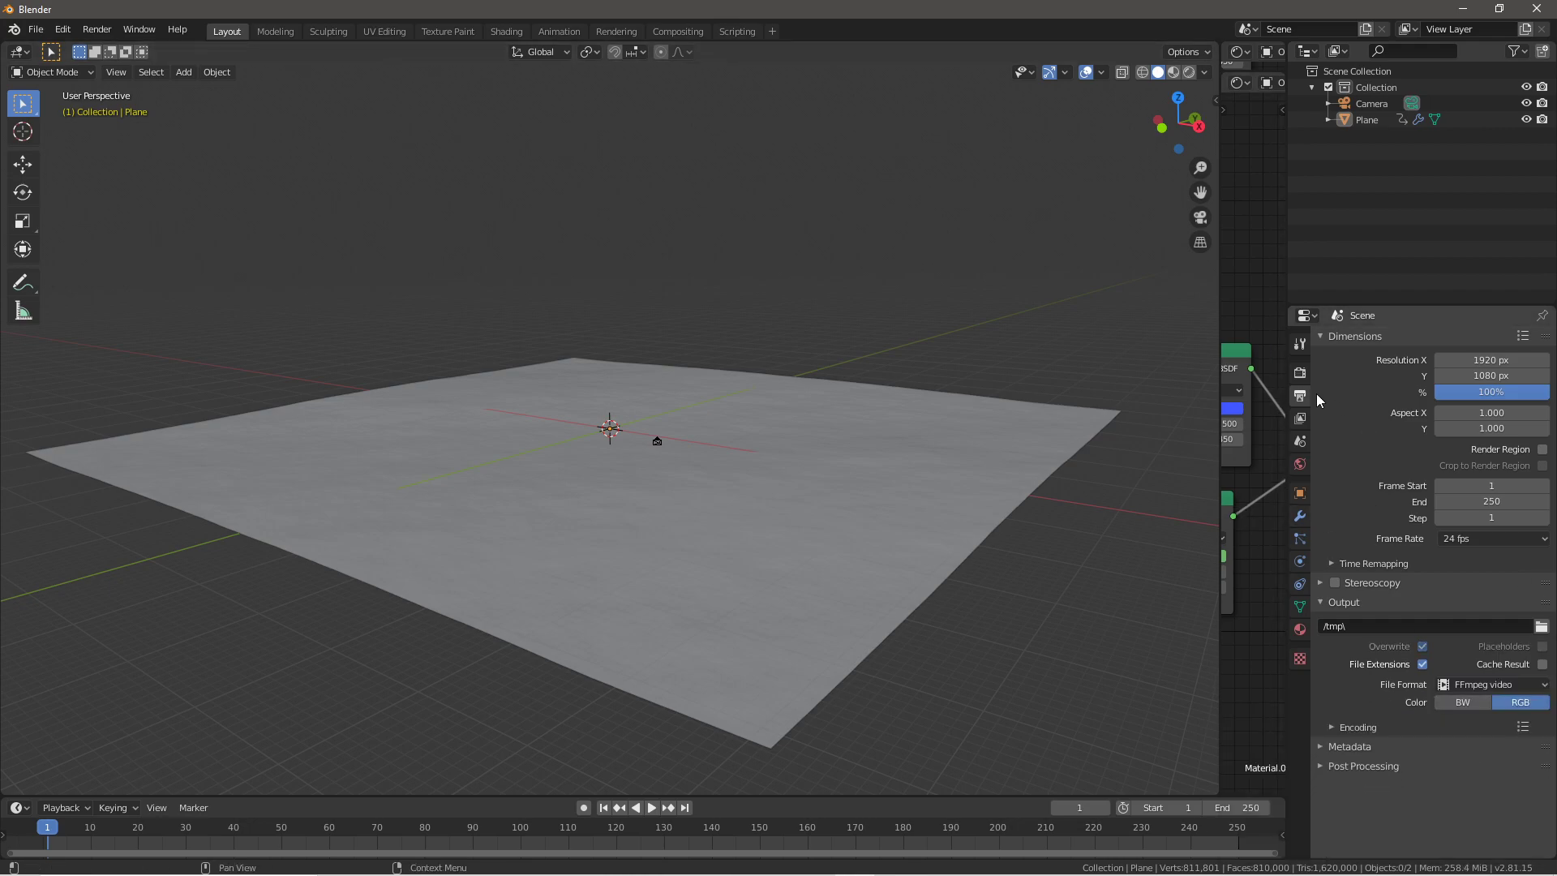
Return to the Render settings, open the Render menu, and orbit around the plane
left_click(1300, 372)
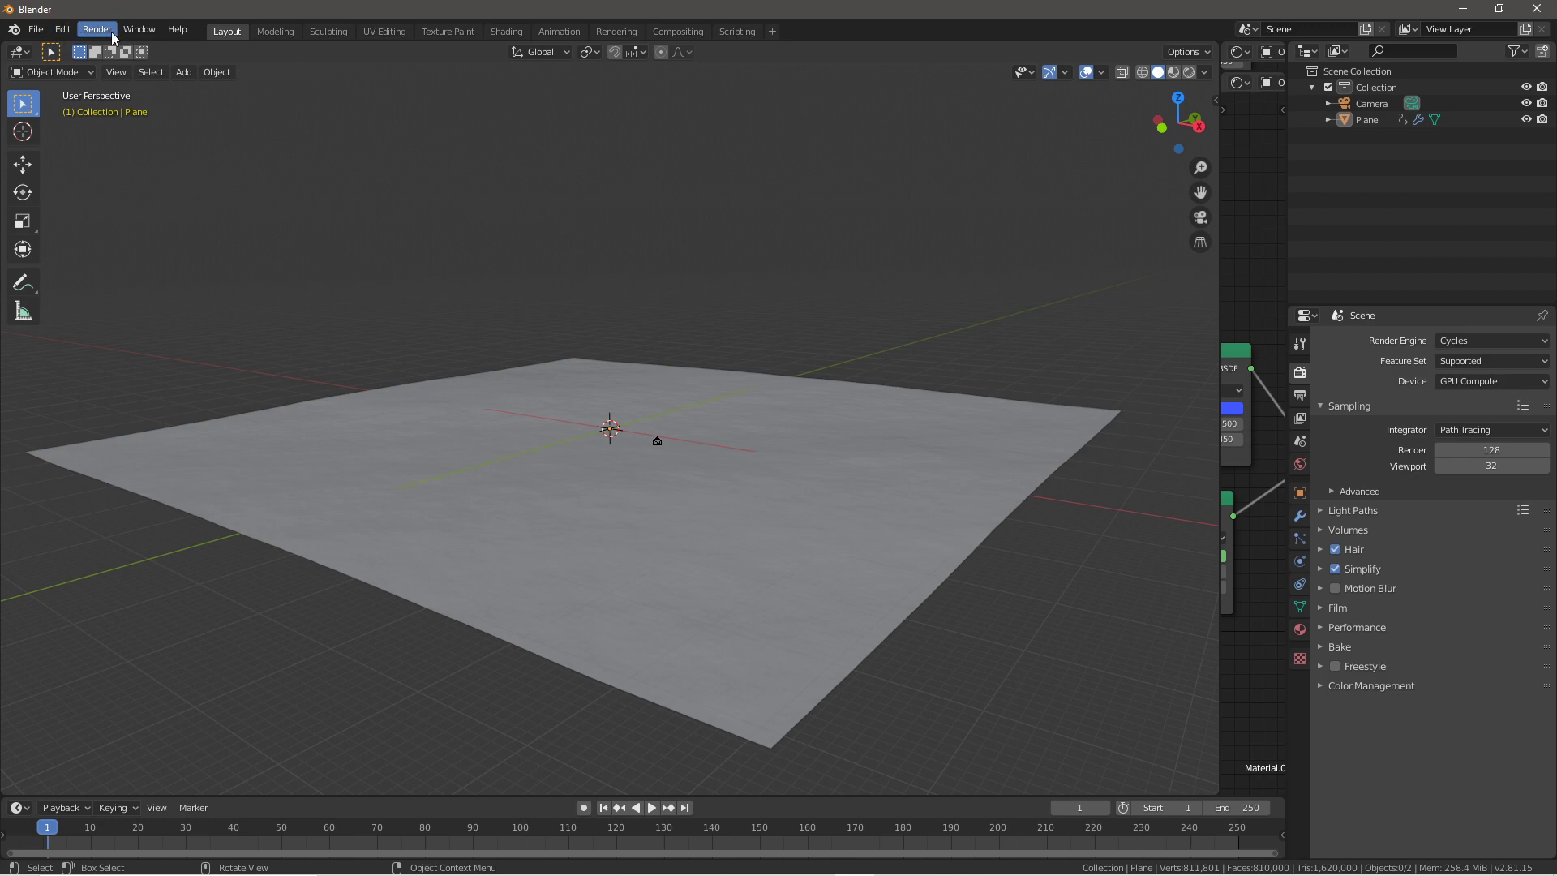
left_click(86, 31)
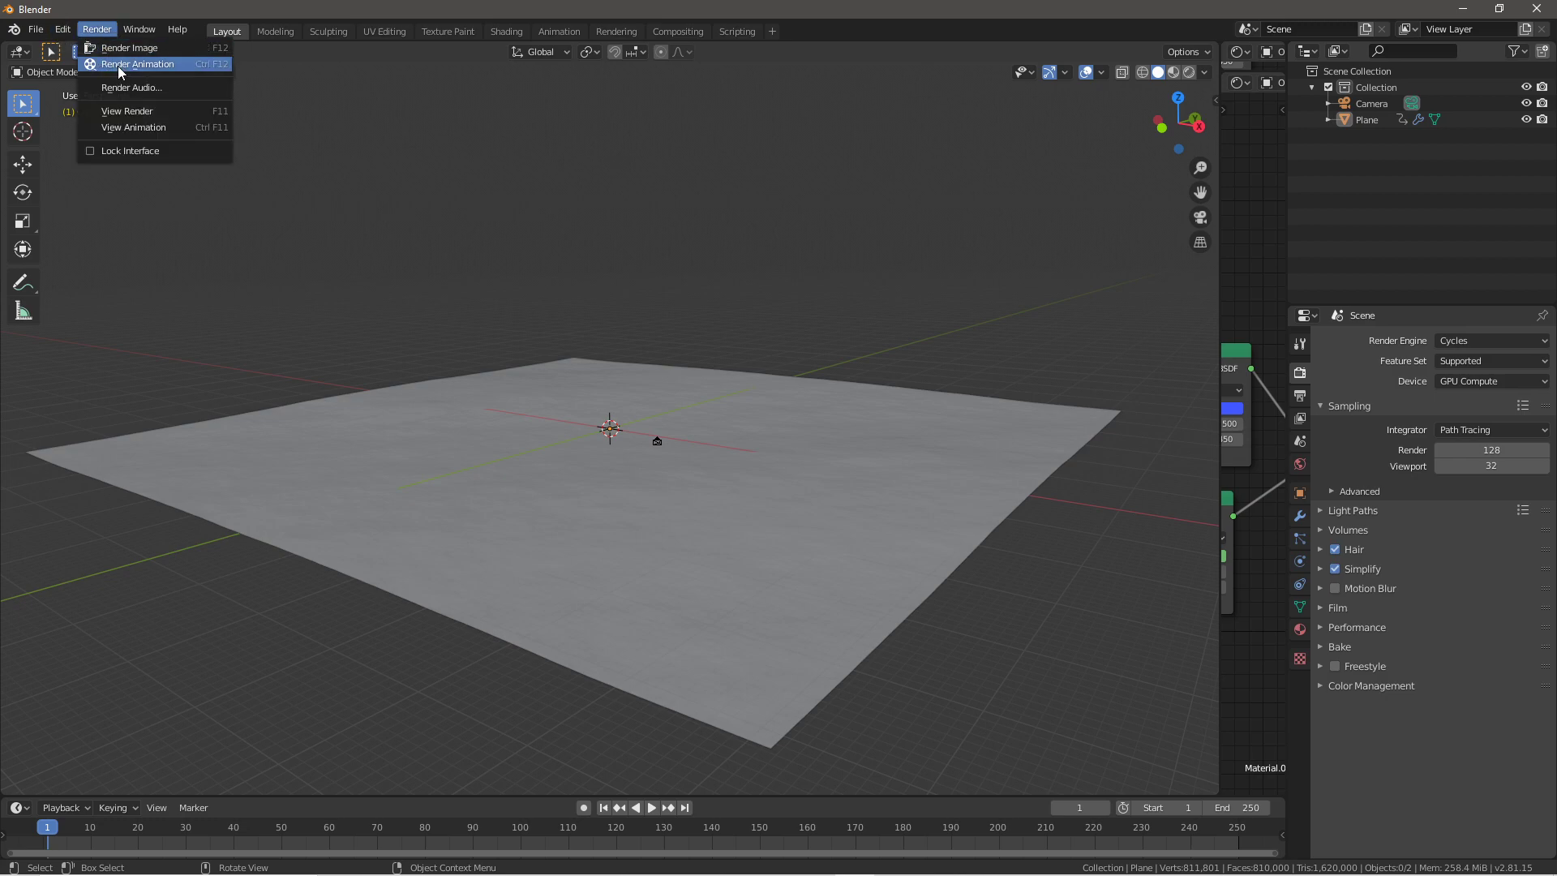
scroll(720, 519, "up", 4)
mouse_move(417, 423)
middle_mouse_down()
mouse_move(532, 484)
mouse_move(393, 425)
middle_mouse_up()
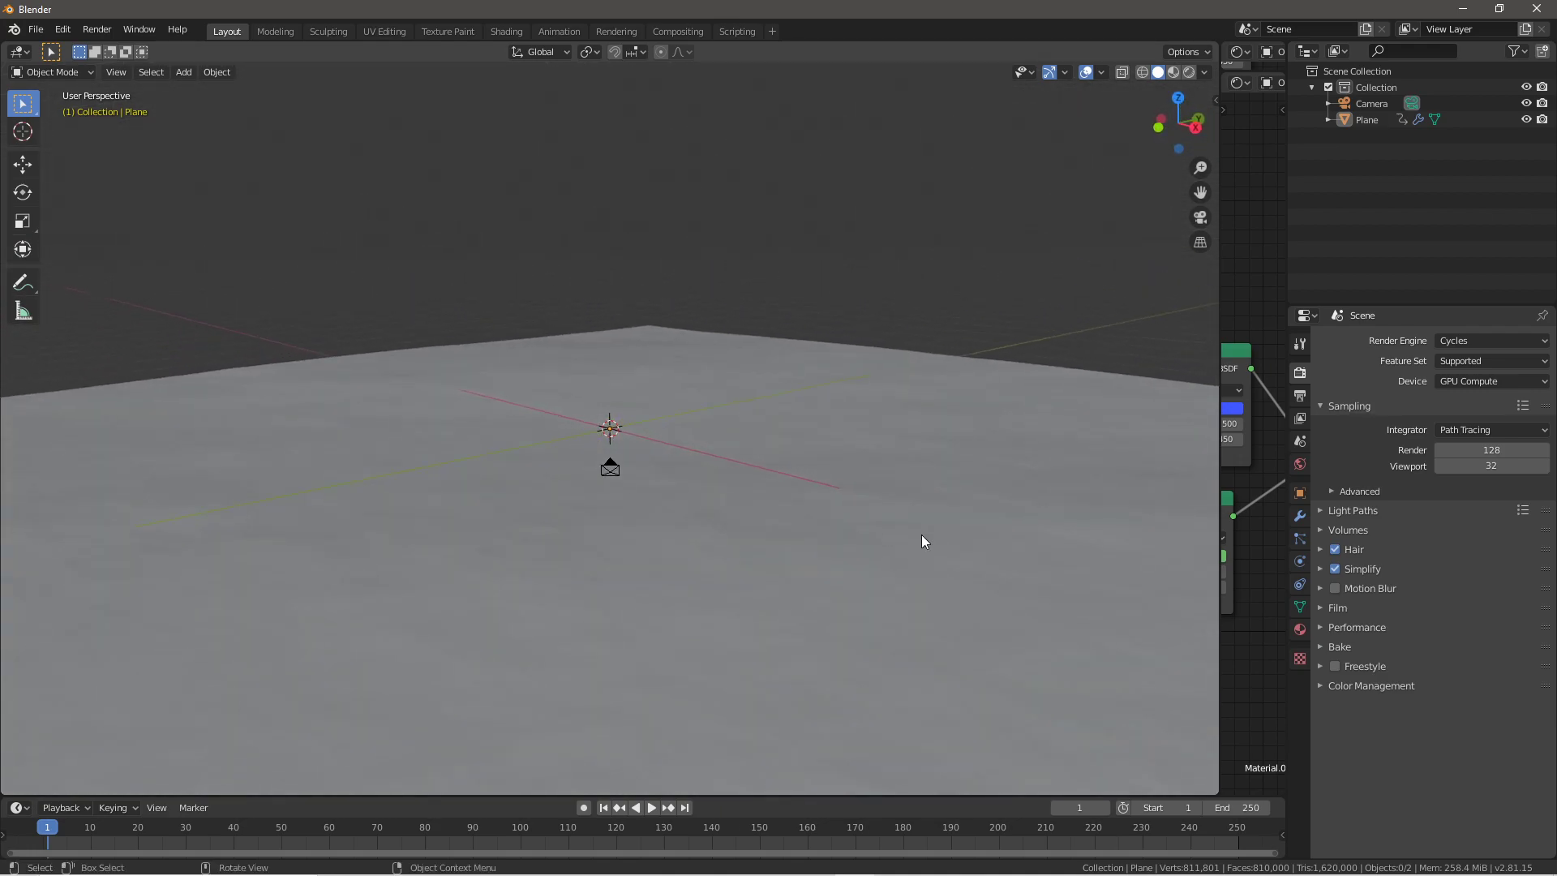
middle_click_drag(904, 538, 857, 539)
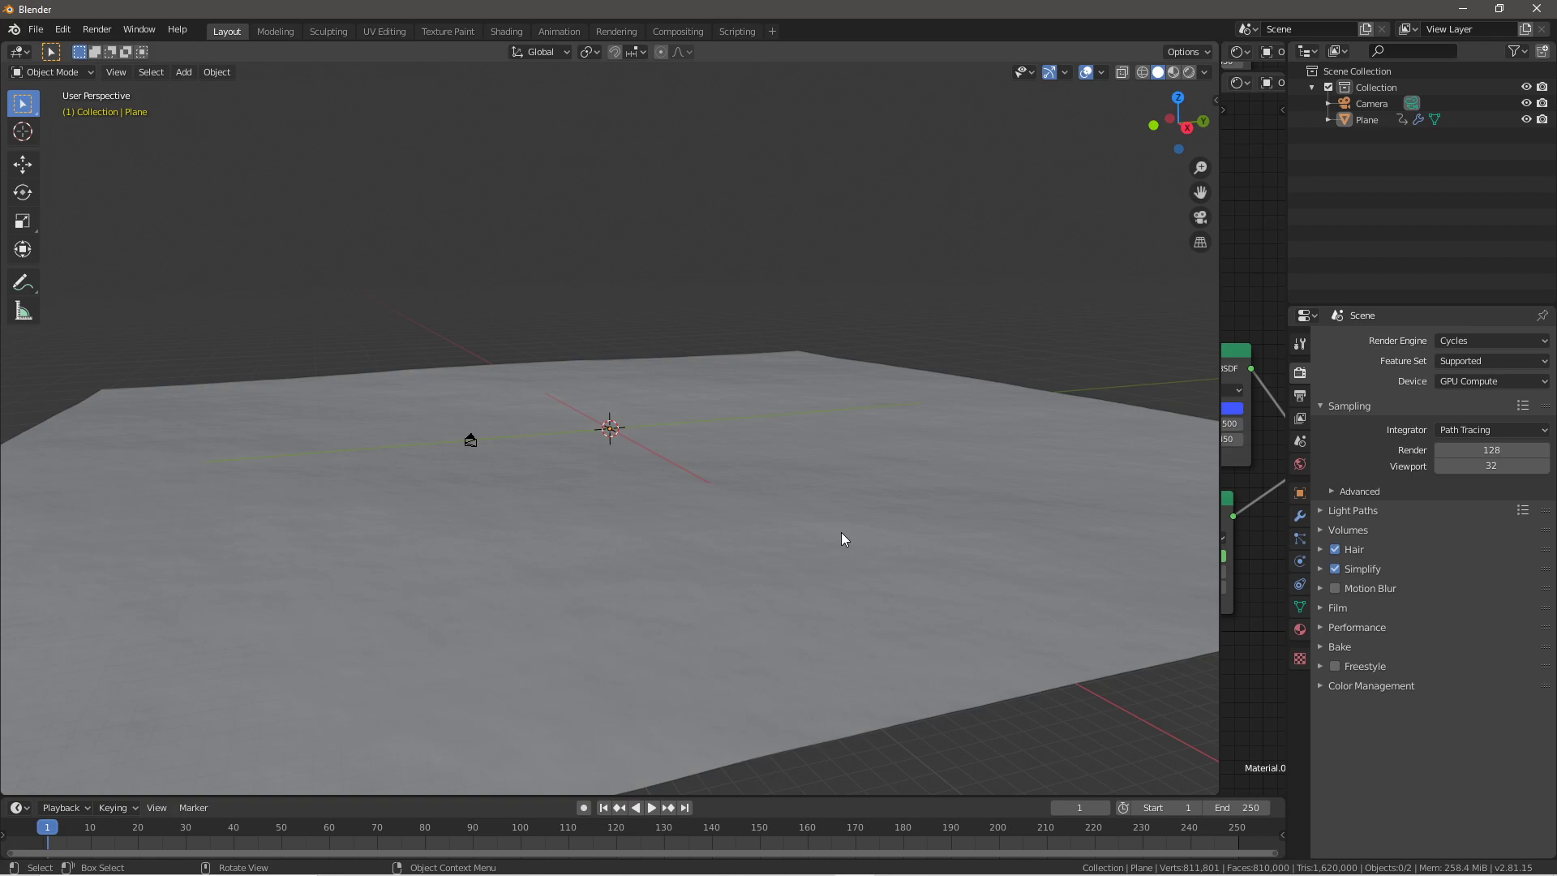
Orbit over the Mountaintreetestwithmistandocean.blend landscape, view through its camera, then orbit again
left_click(775, 860)
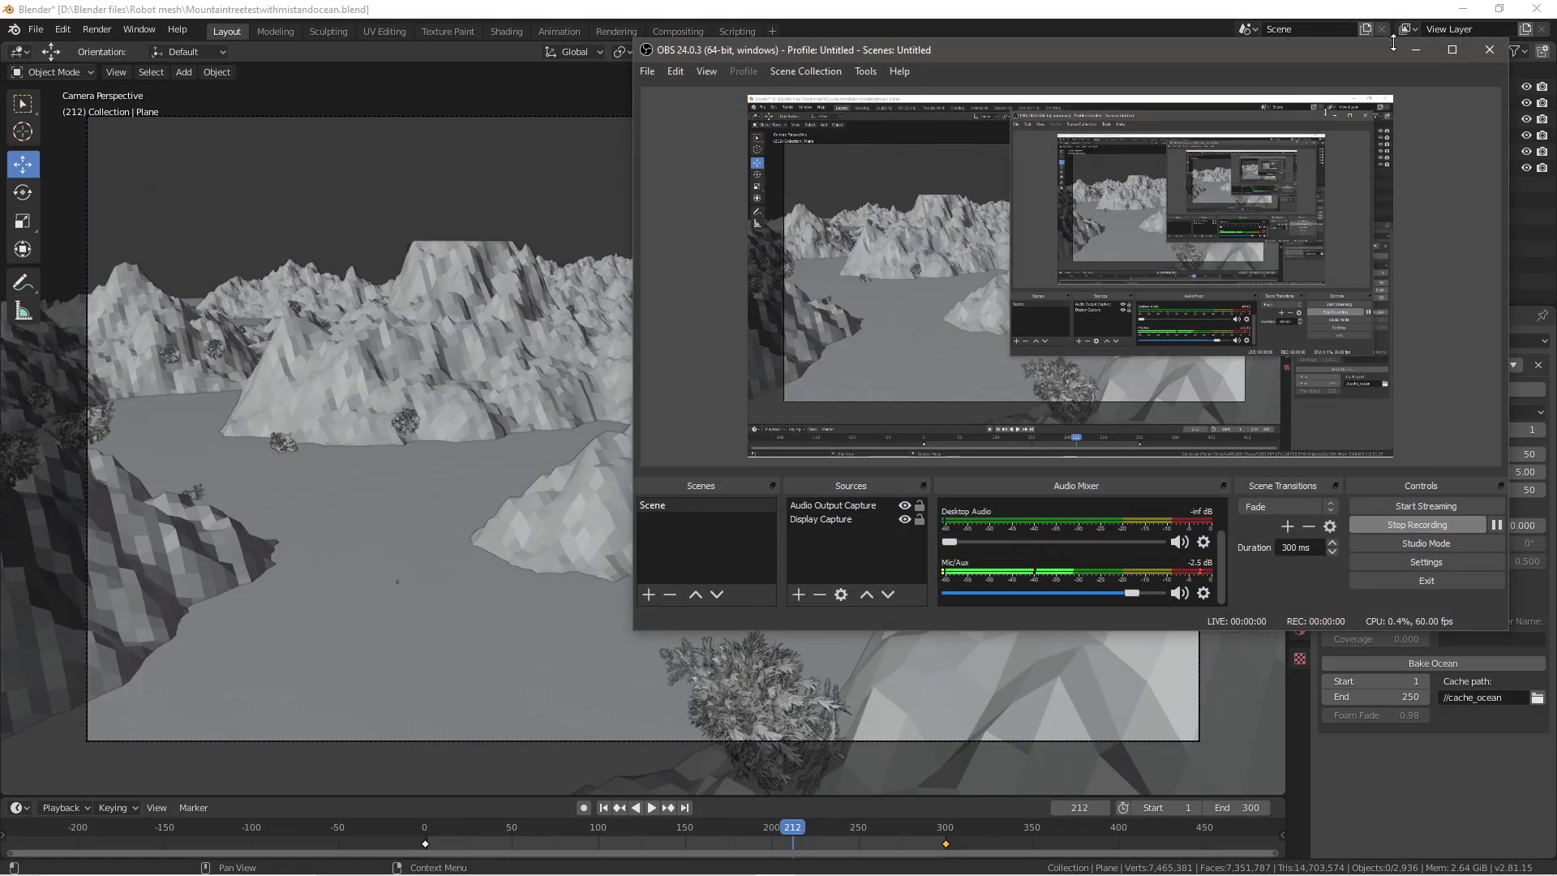
left_click(1415, 51)
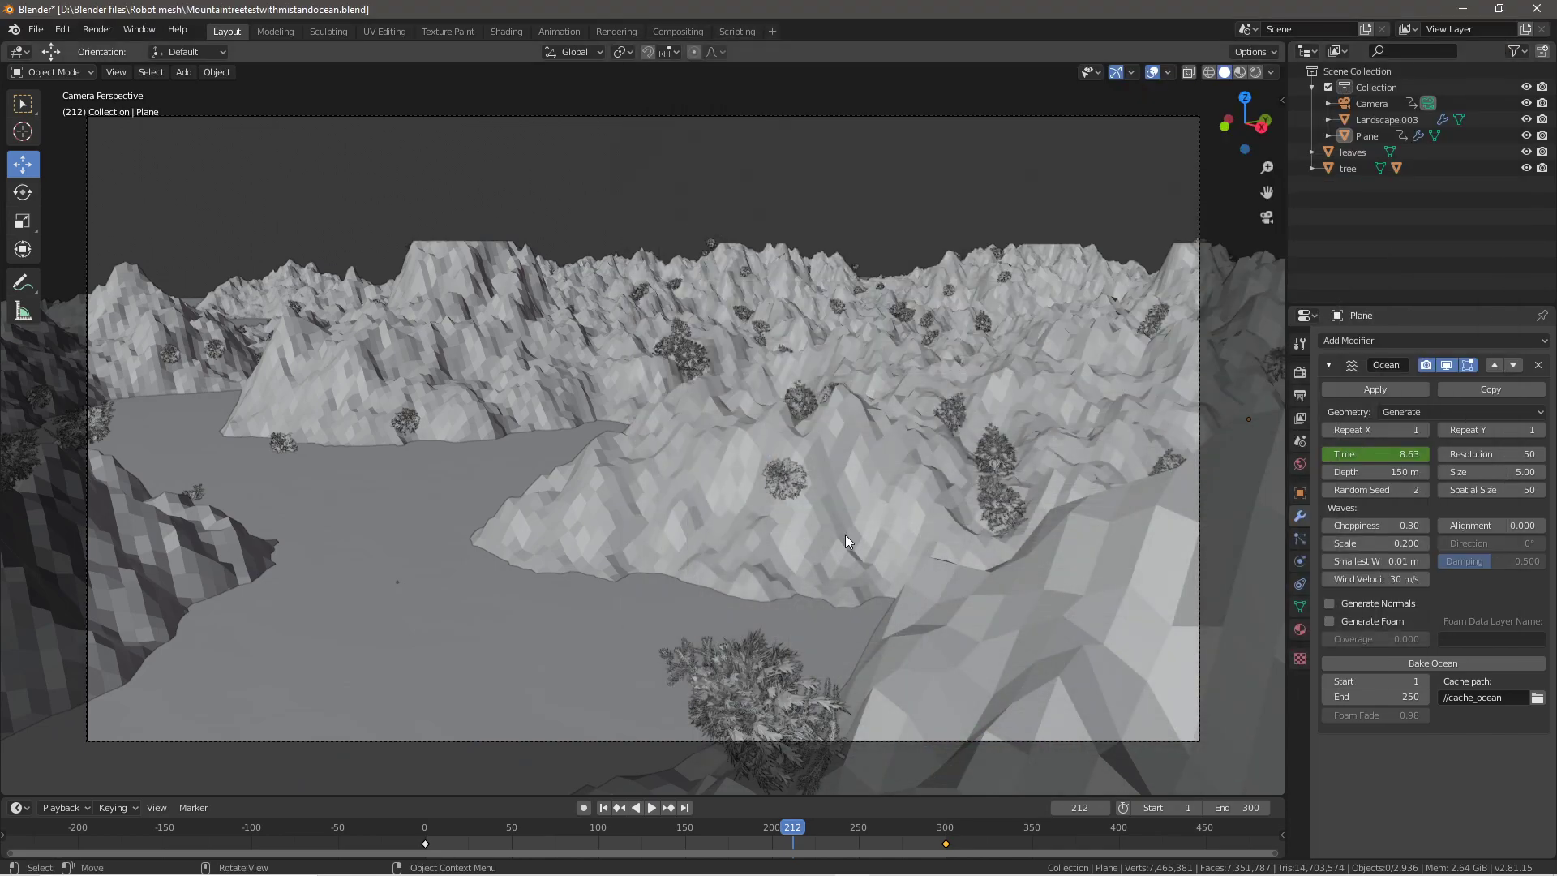
middle_click_drag(358, 339, 482, 376)
scroll(567, 475, "down", 5)
middle_click_drag(568, 476, 525, 486)
scroll(552, 469, "up", 5)
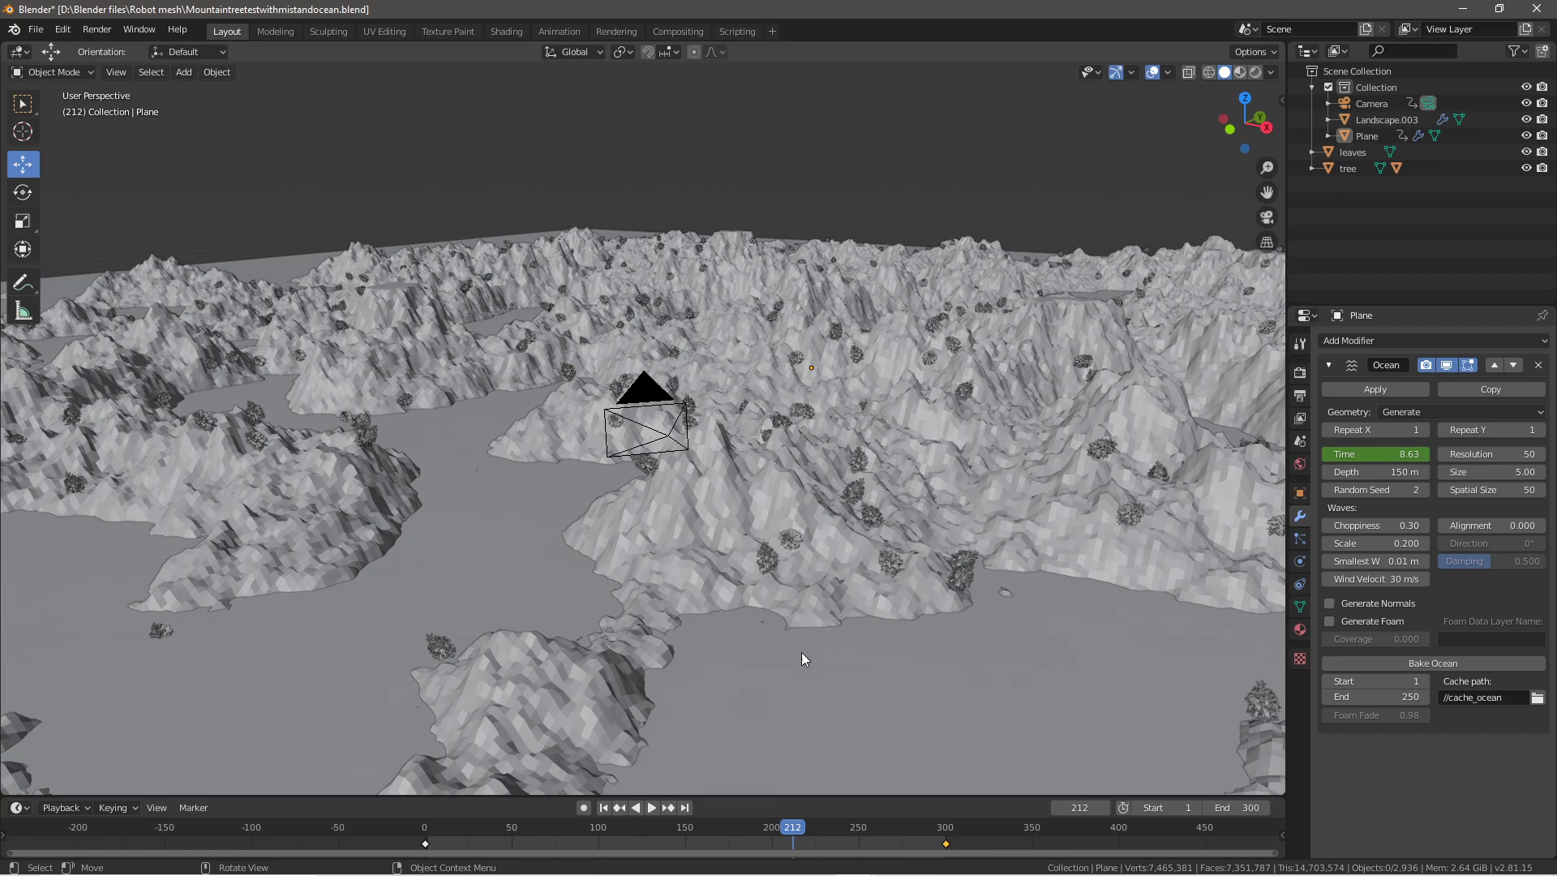
key("KP_0")
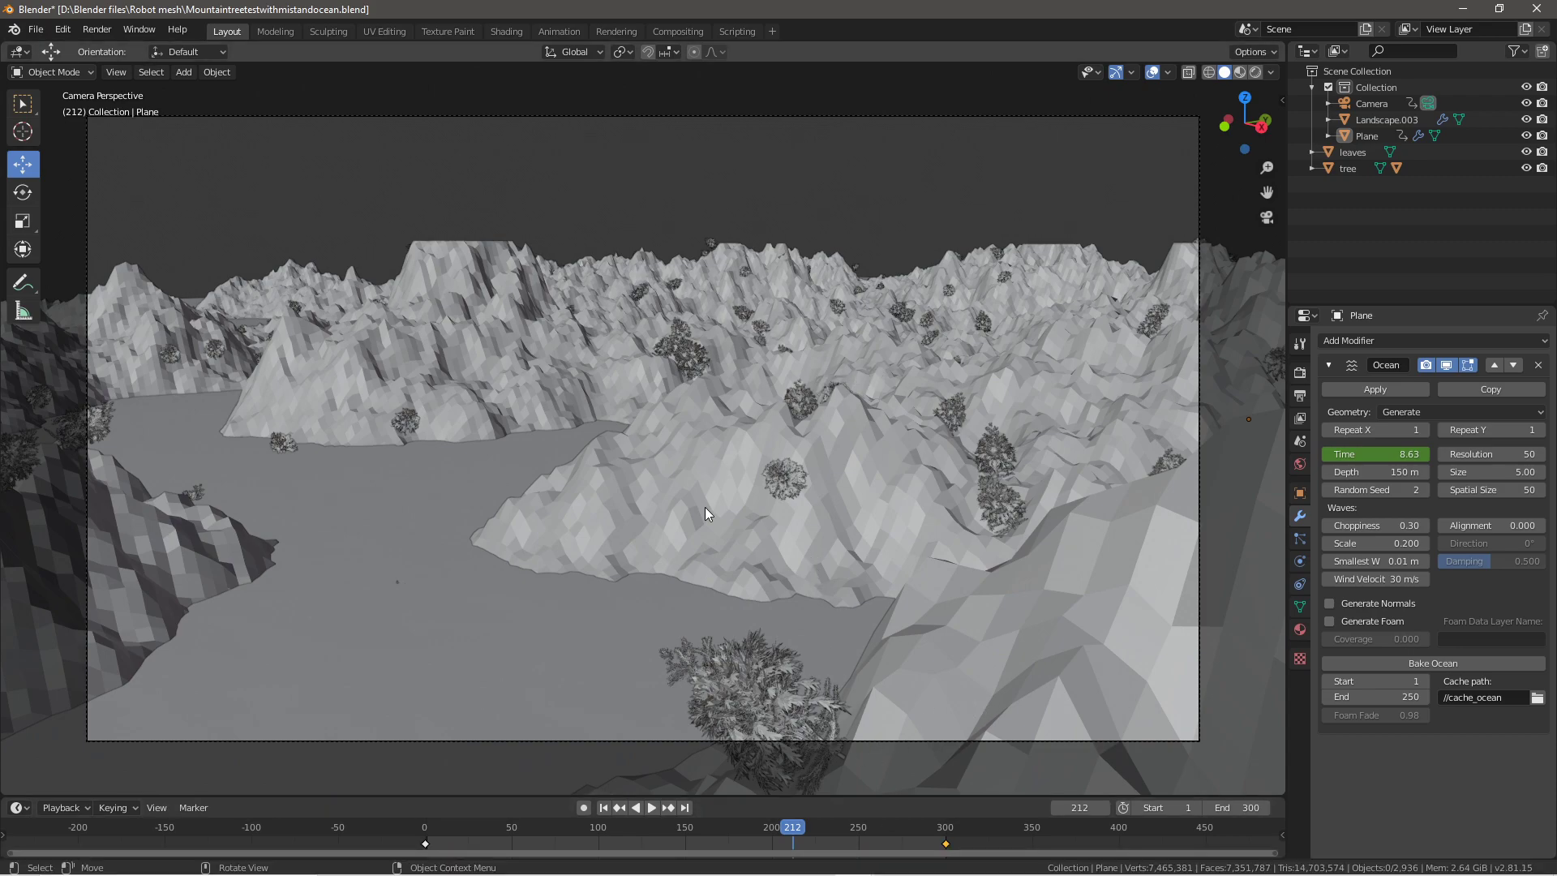
middle_click_drag(533, 496, 575, 508)
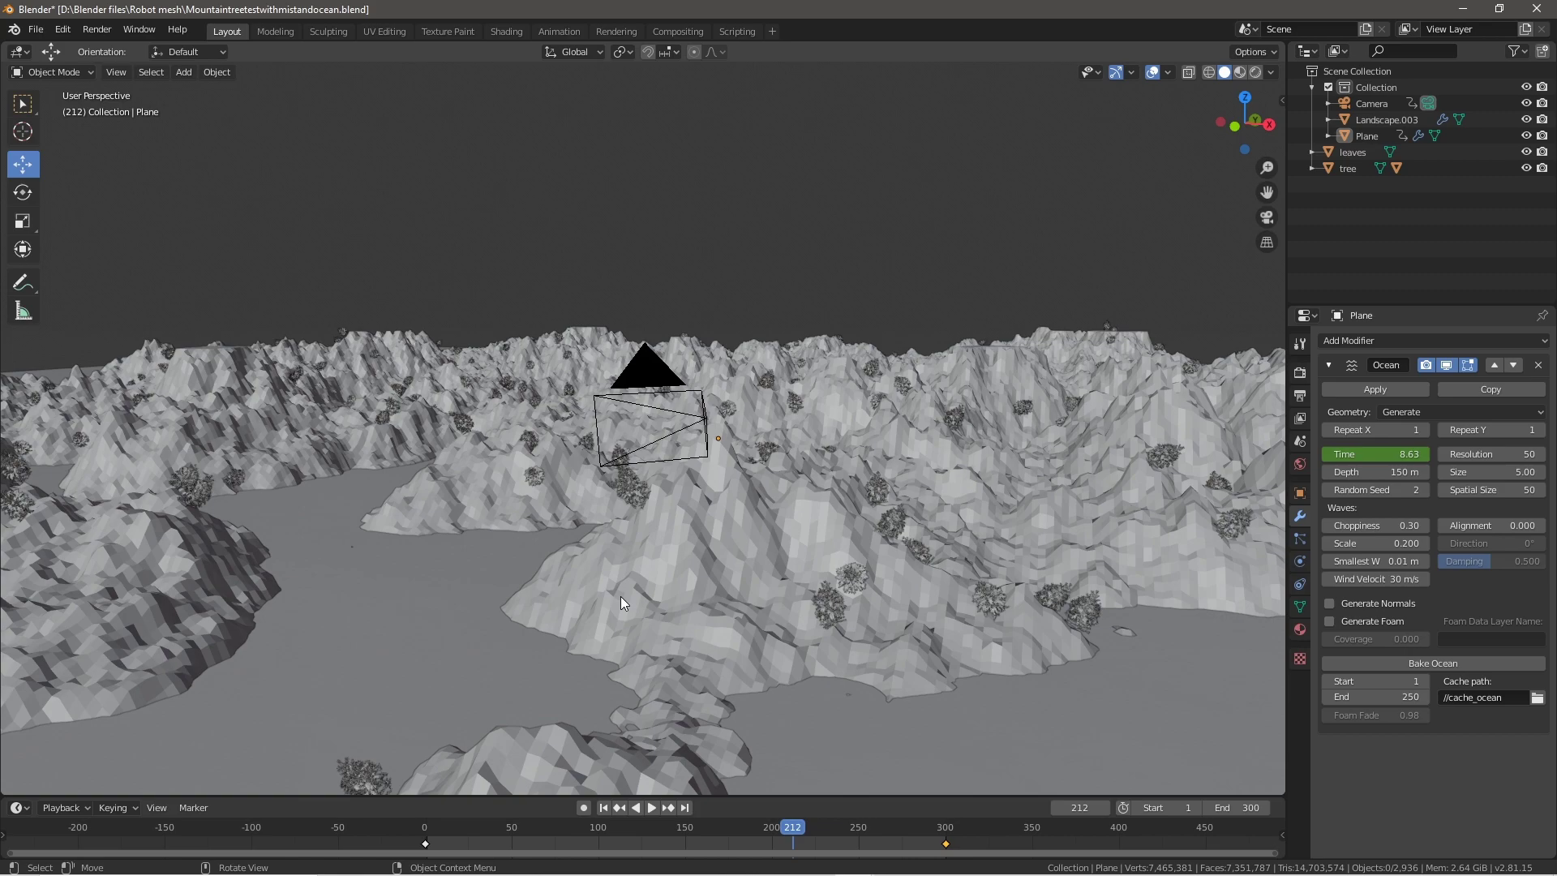
middle_click_drag(523, 497, 386, 396)
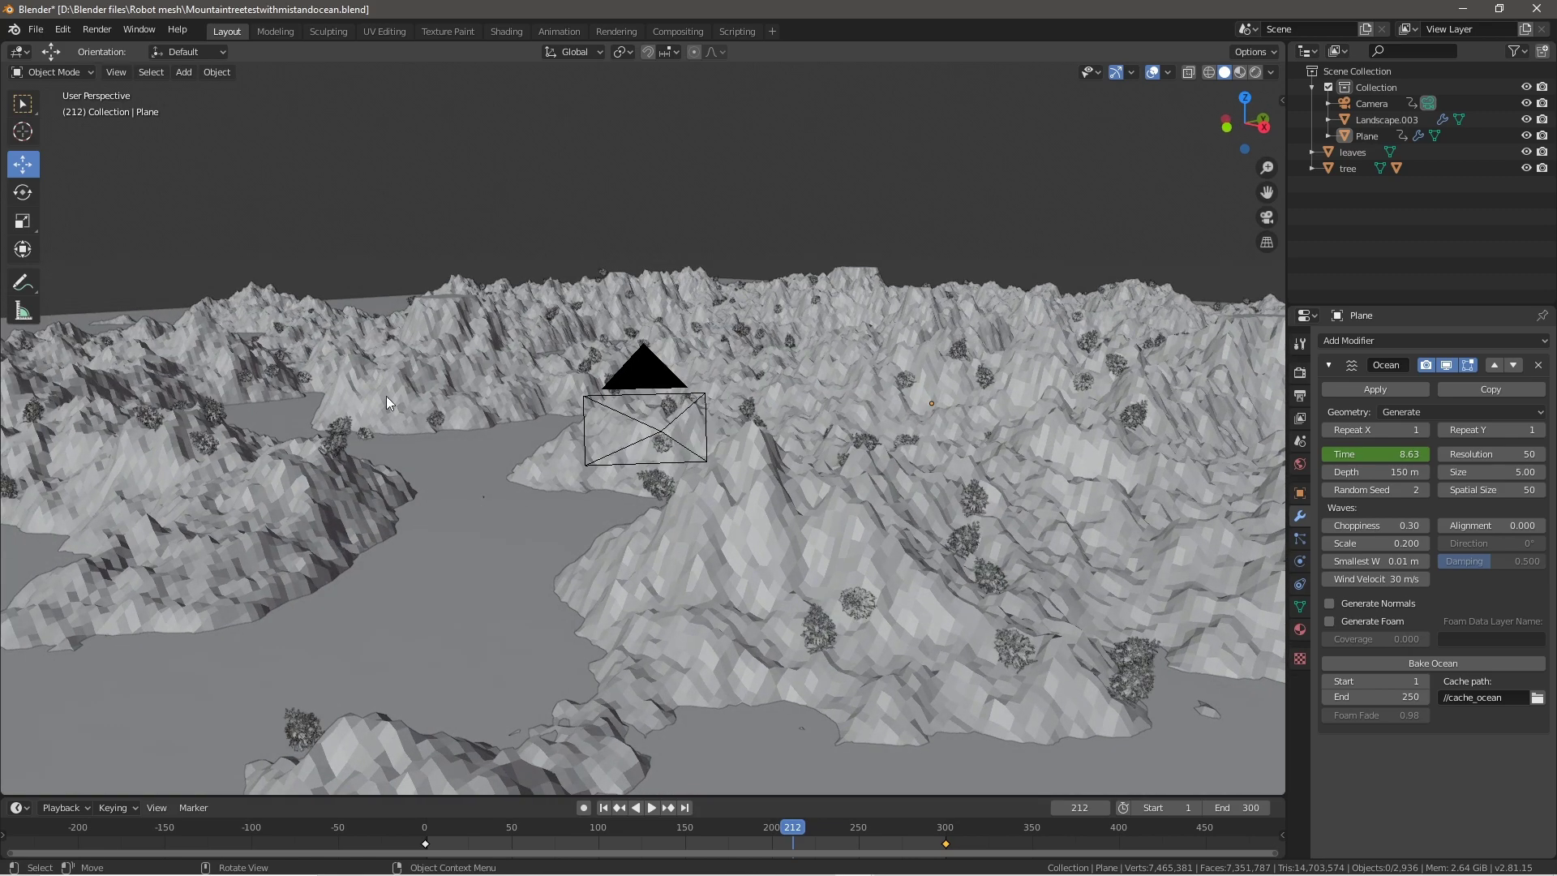
Switch to the Compositing workspace and zoom out to see the whole node tree
left_click(681, 30)
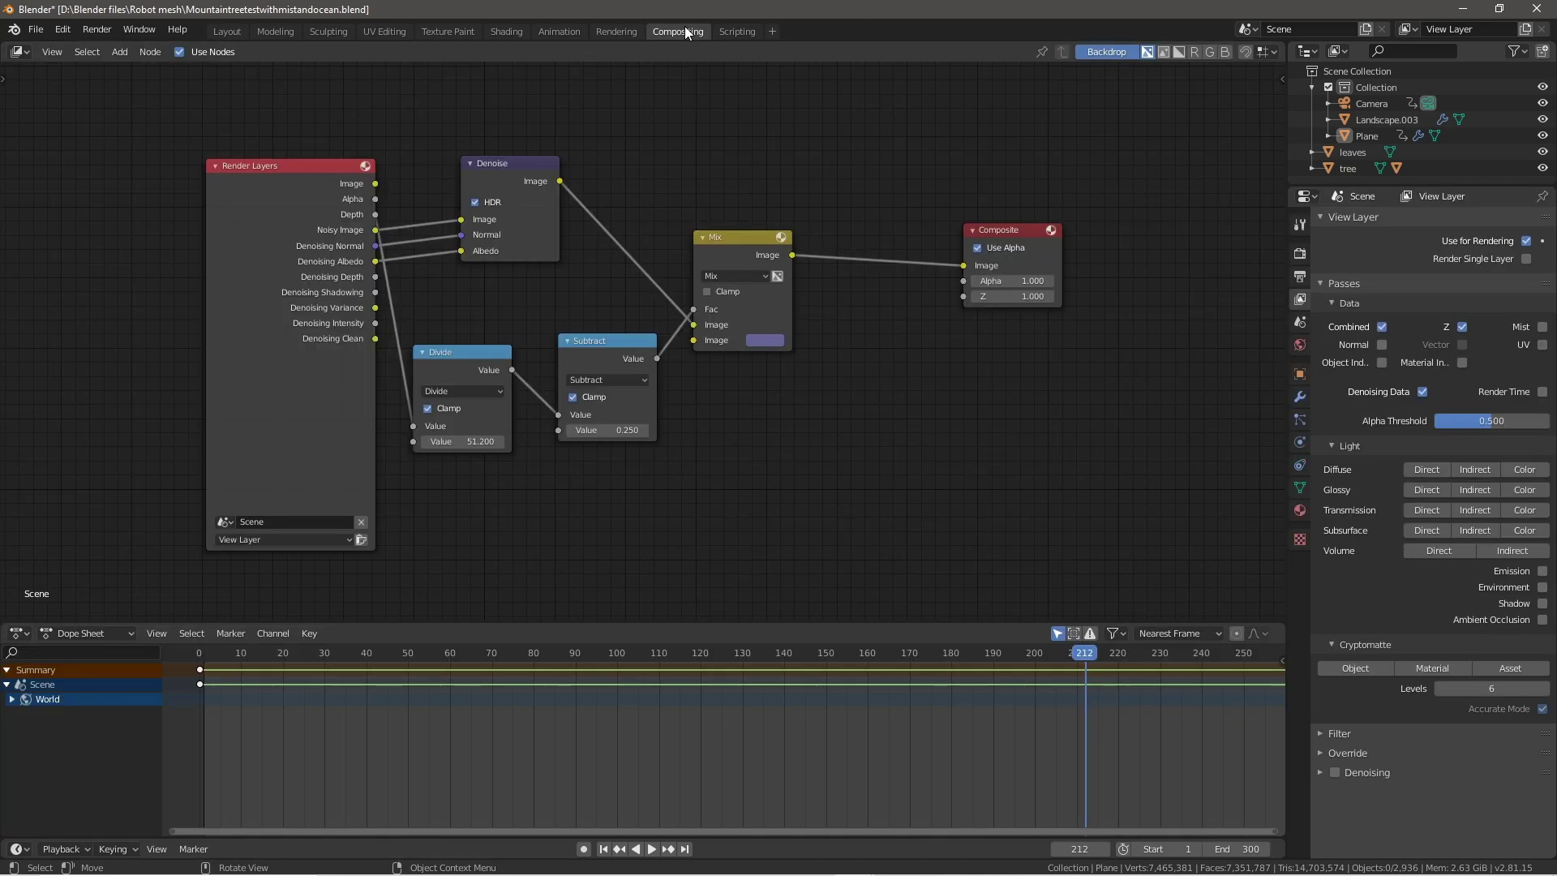
scroll(490, 434, "down", 1)
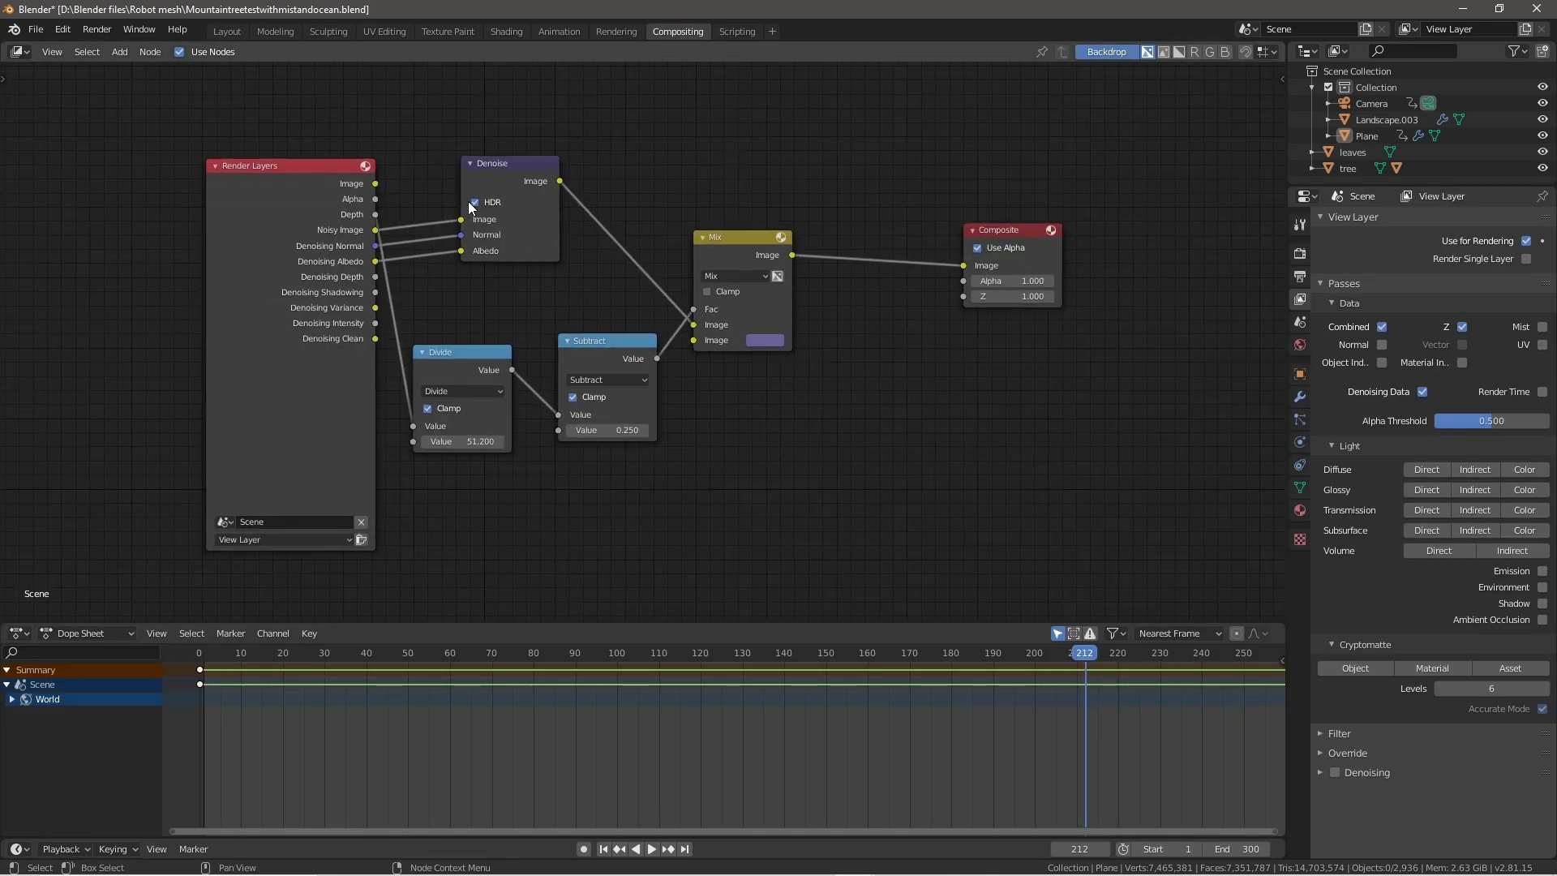